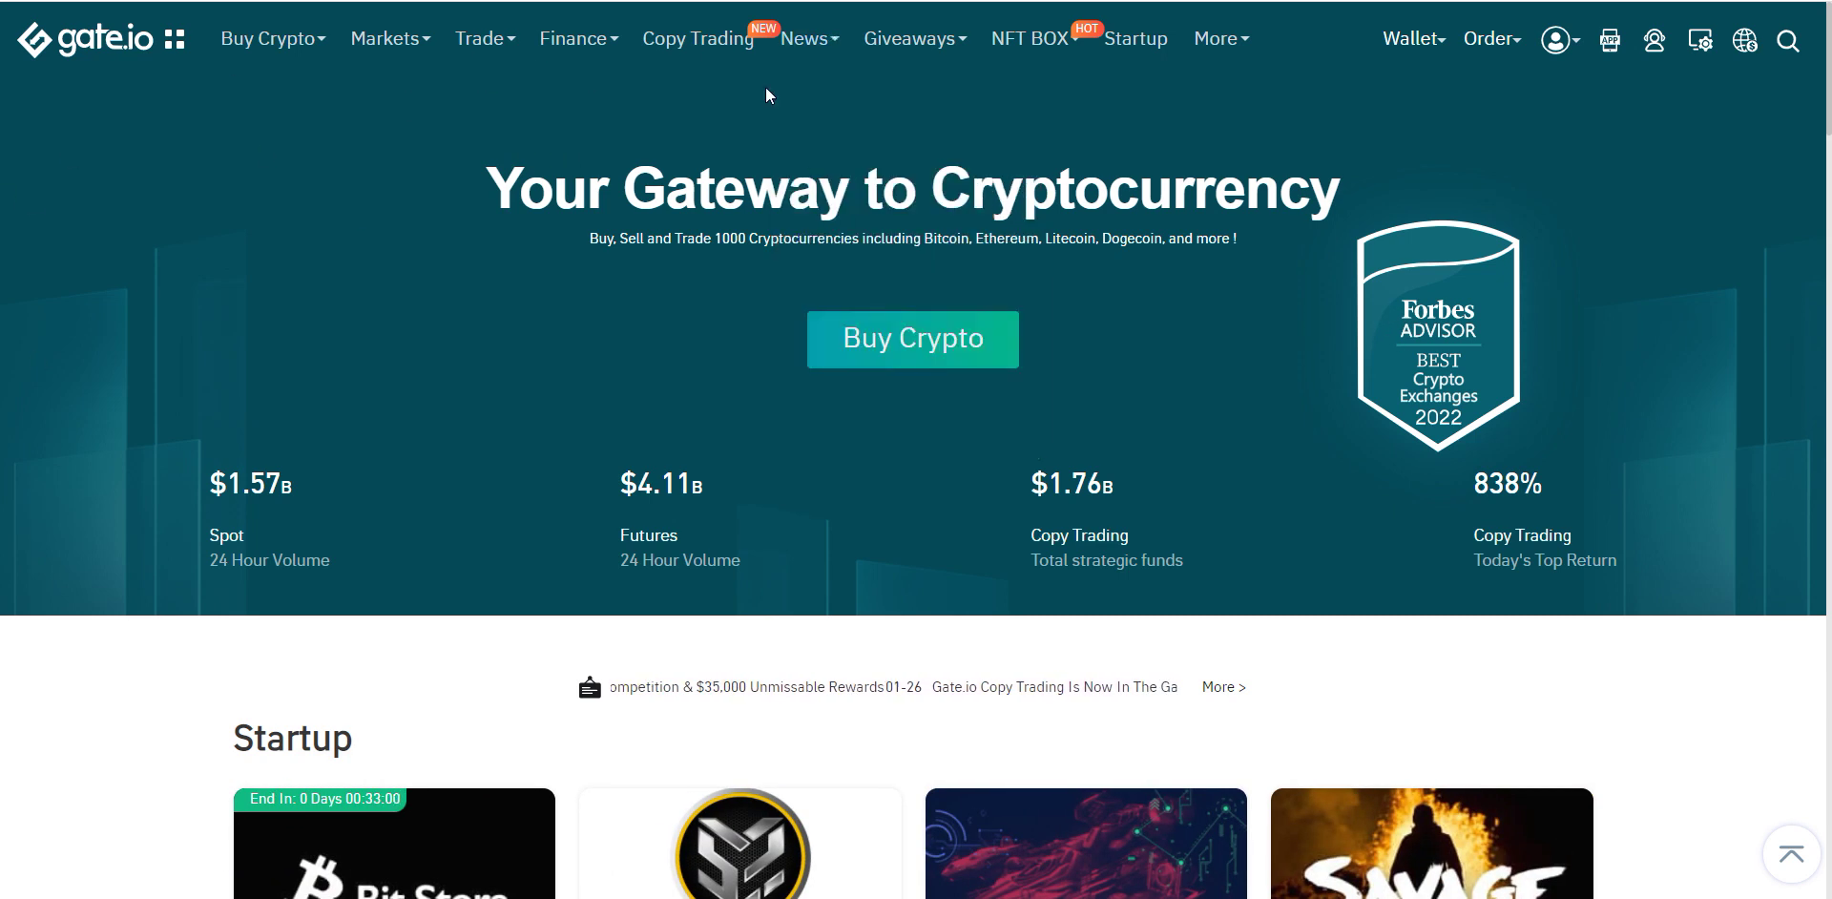
Open the NFT BOX marketplace and look through its popular collections, specially selected works and current auction.
click(1029, 43)
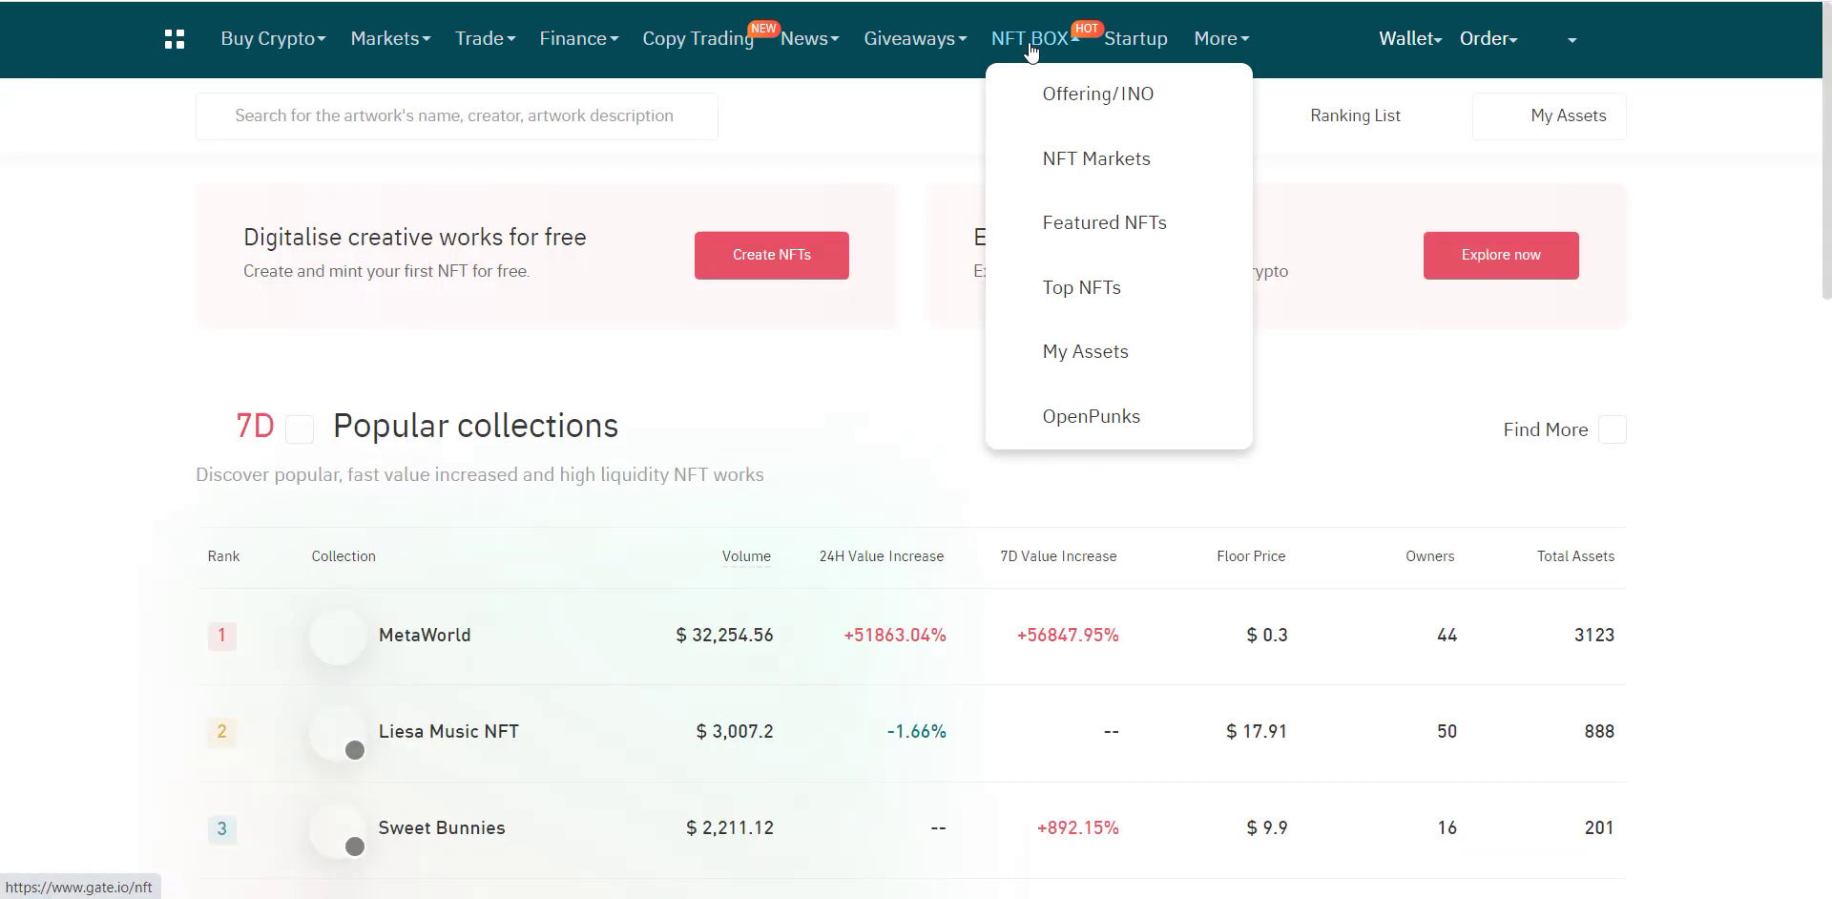
scroll(1330, 678, down, 2)
scroll(1329, 678, down, 6)
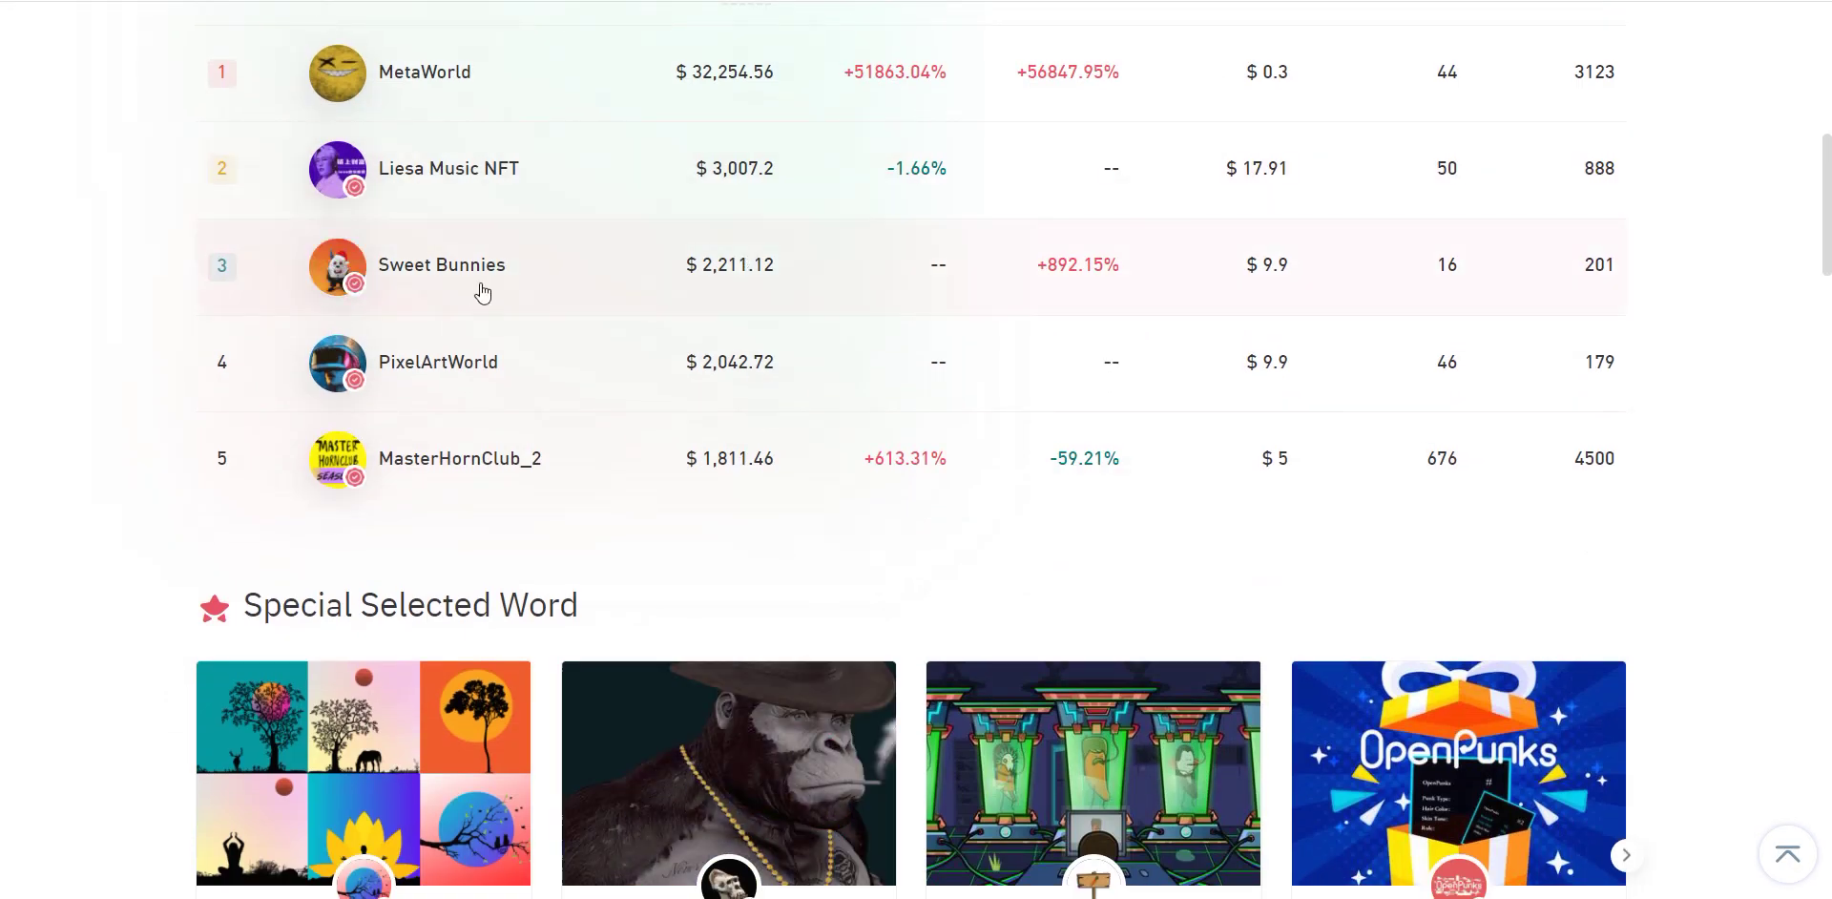
scroll(773, 412, down, 4)
scroll(1390, 649, down, 3)
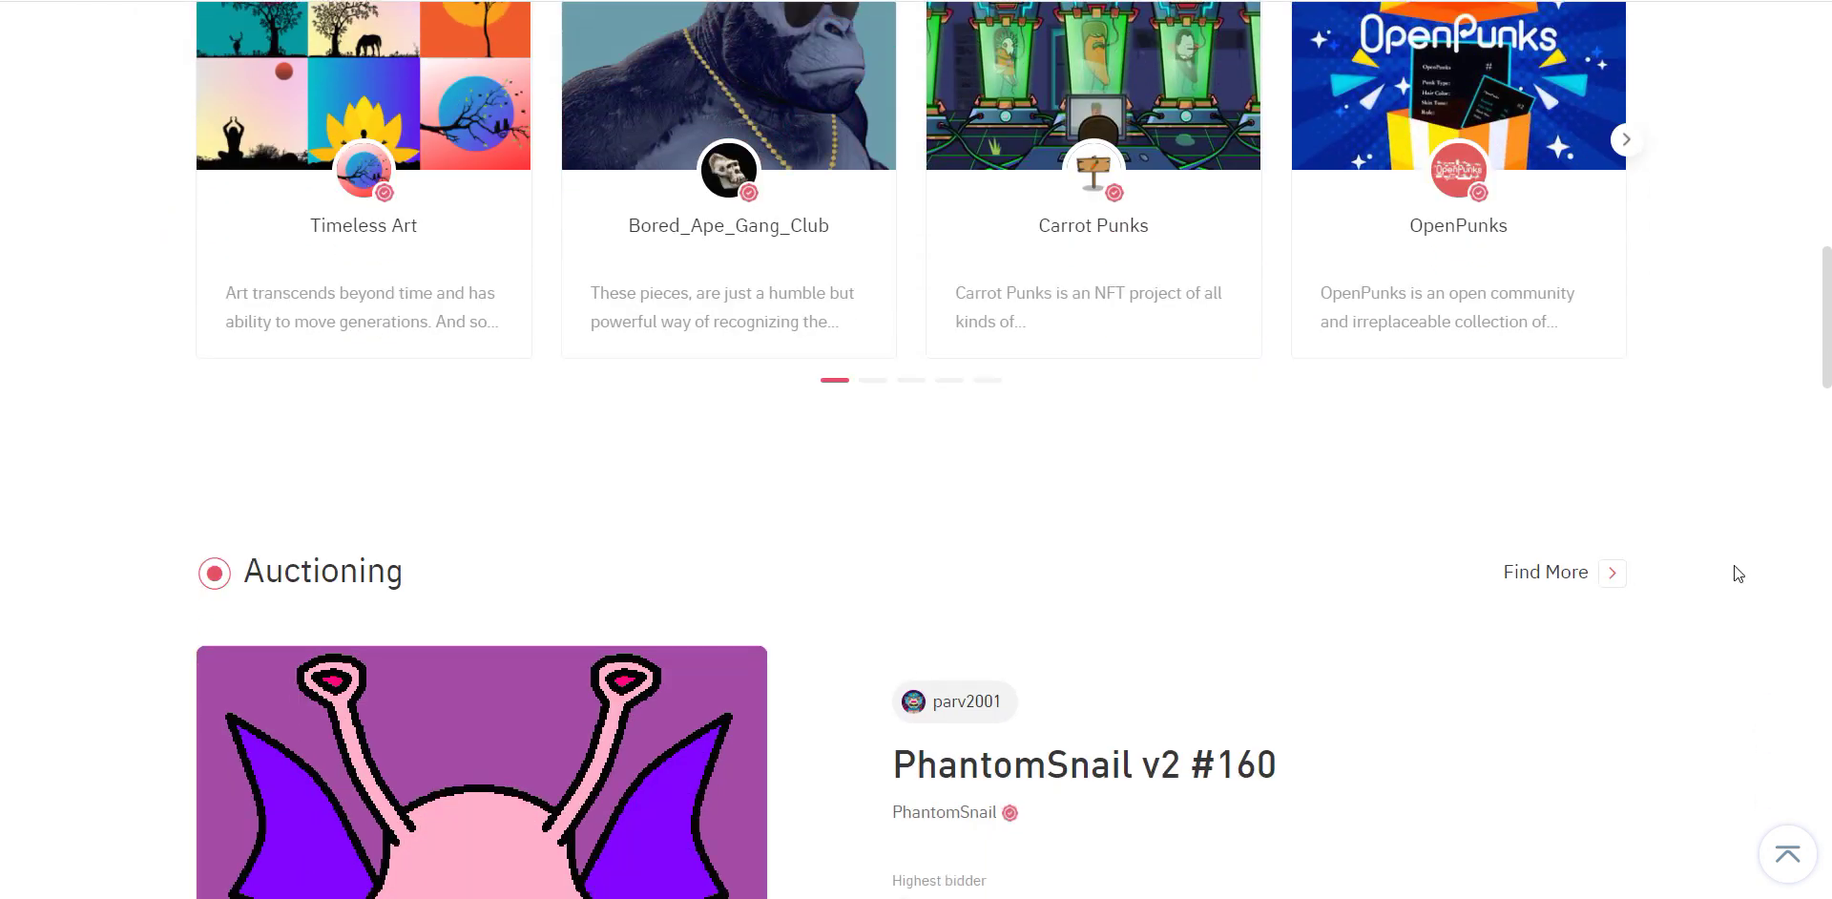
scroll(1493, 520, down, 6)
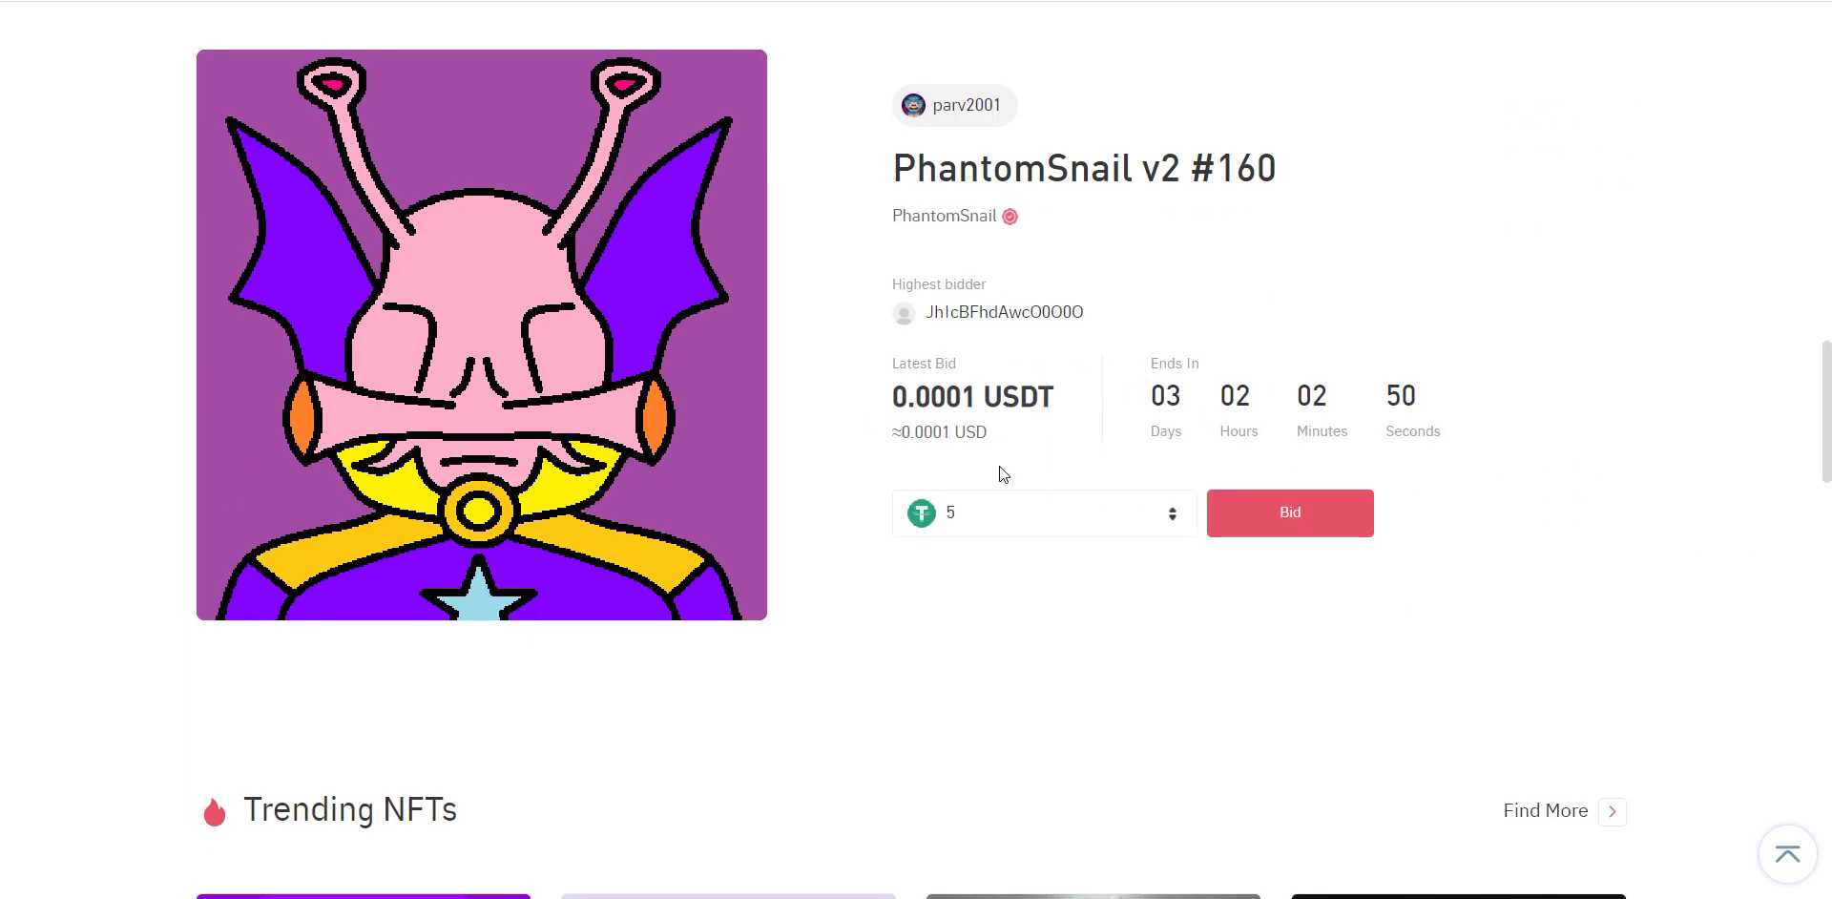
scroll(745, 555, up, 7)
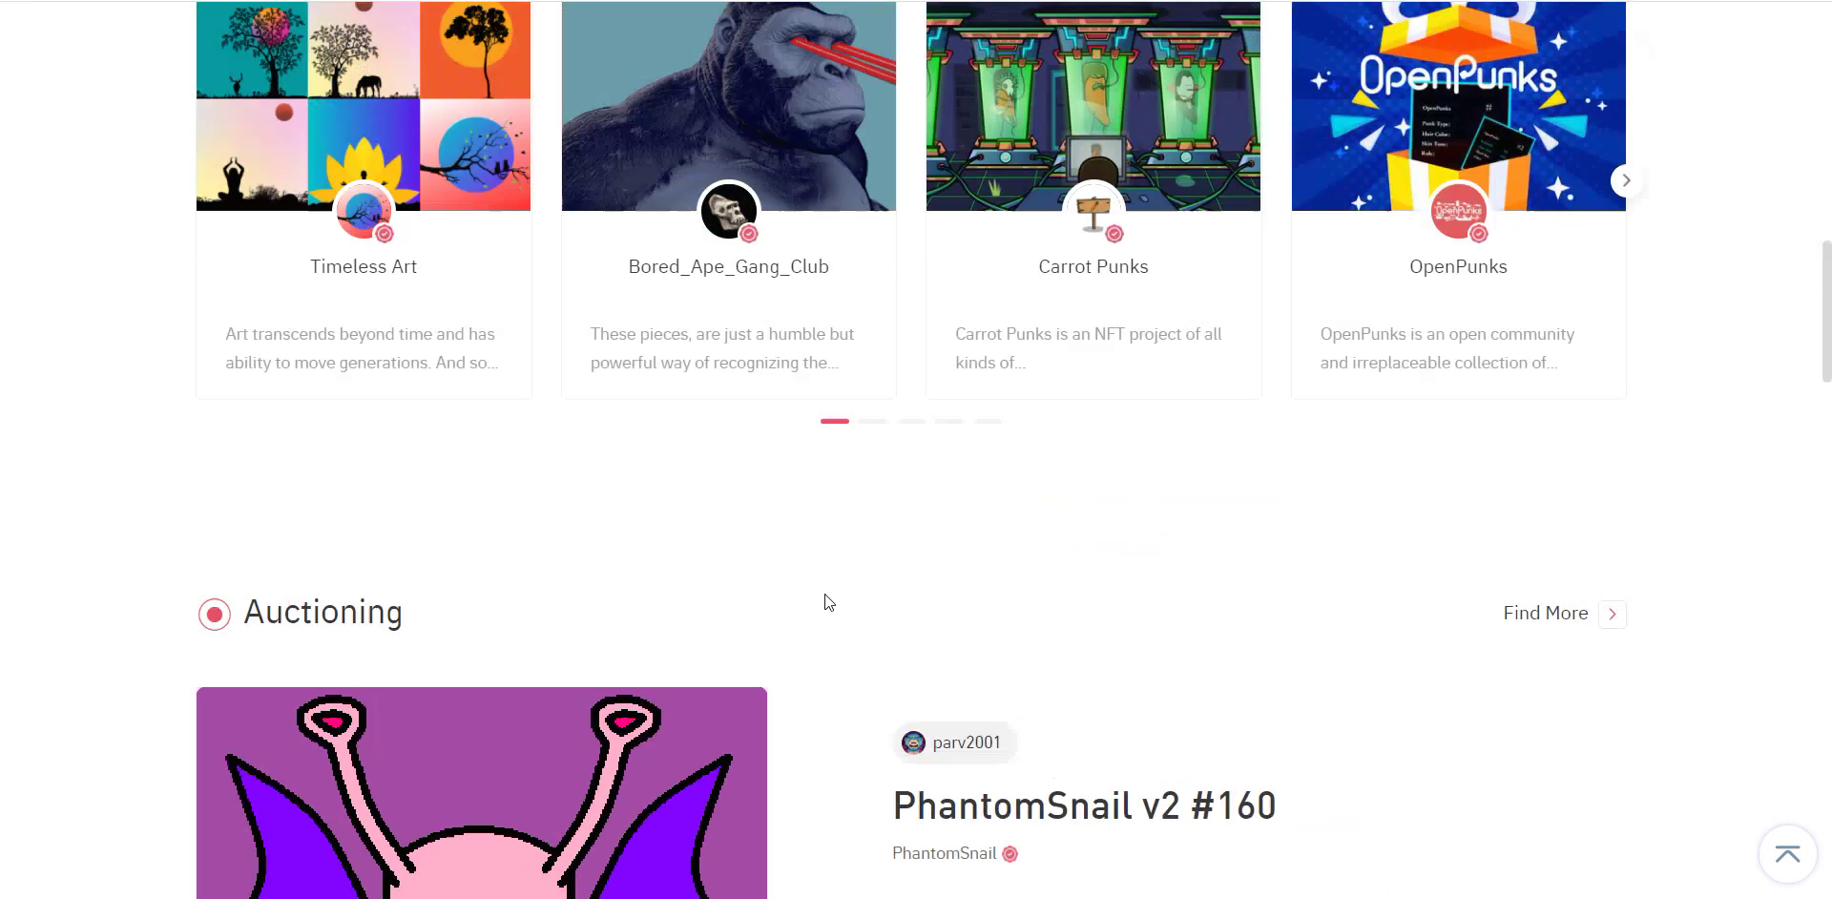
scroll(829, 601, up, 4)
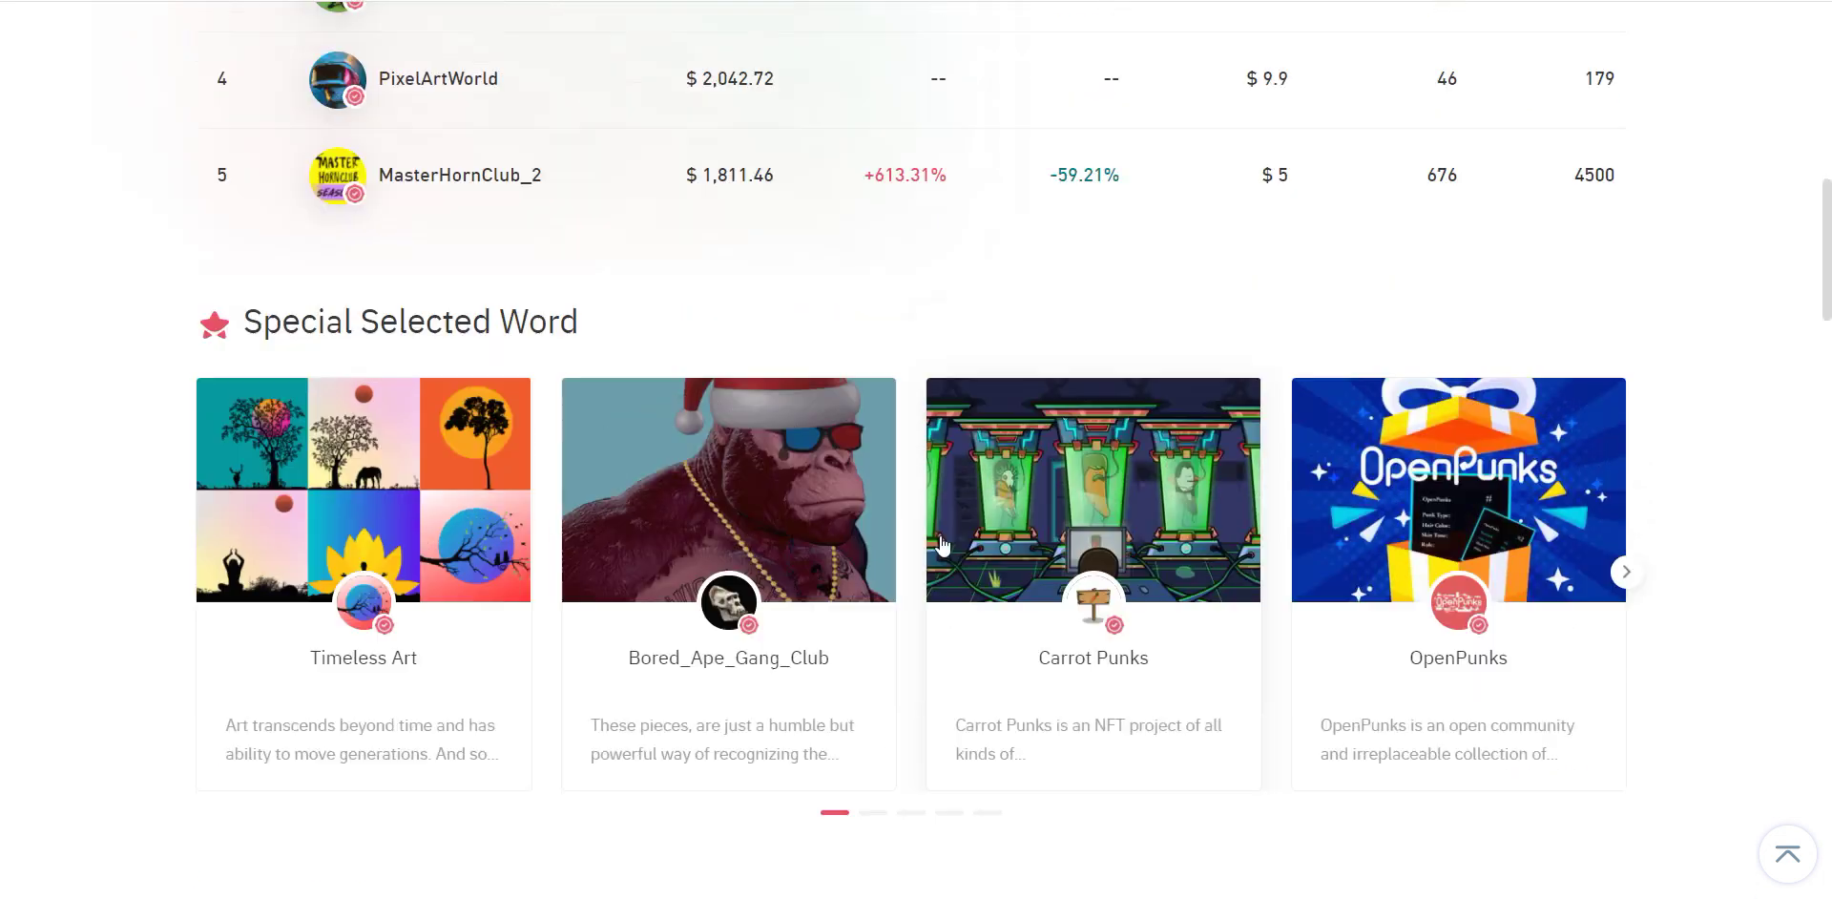
scroll(941, 544, up, 4)
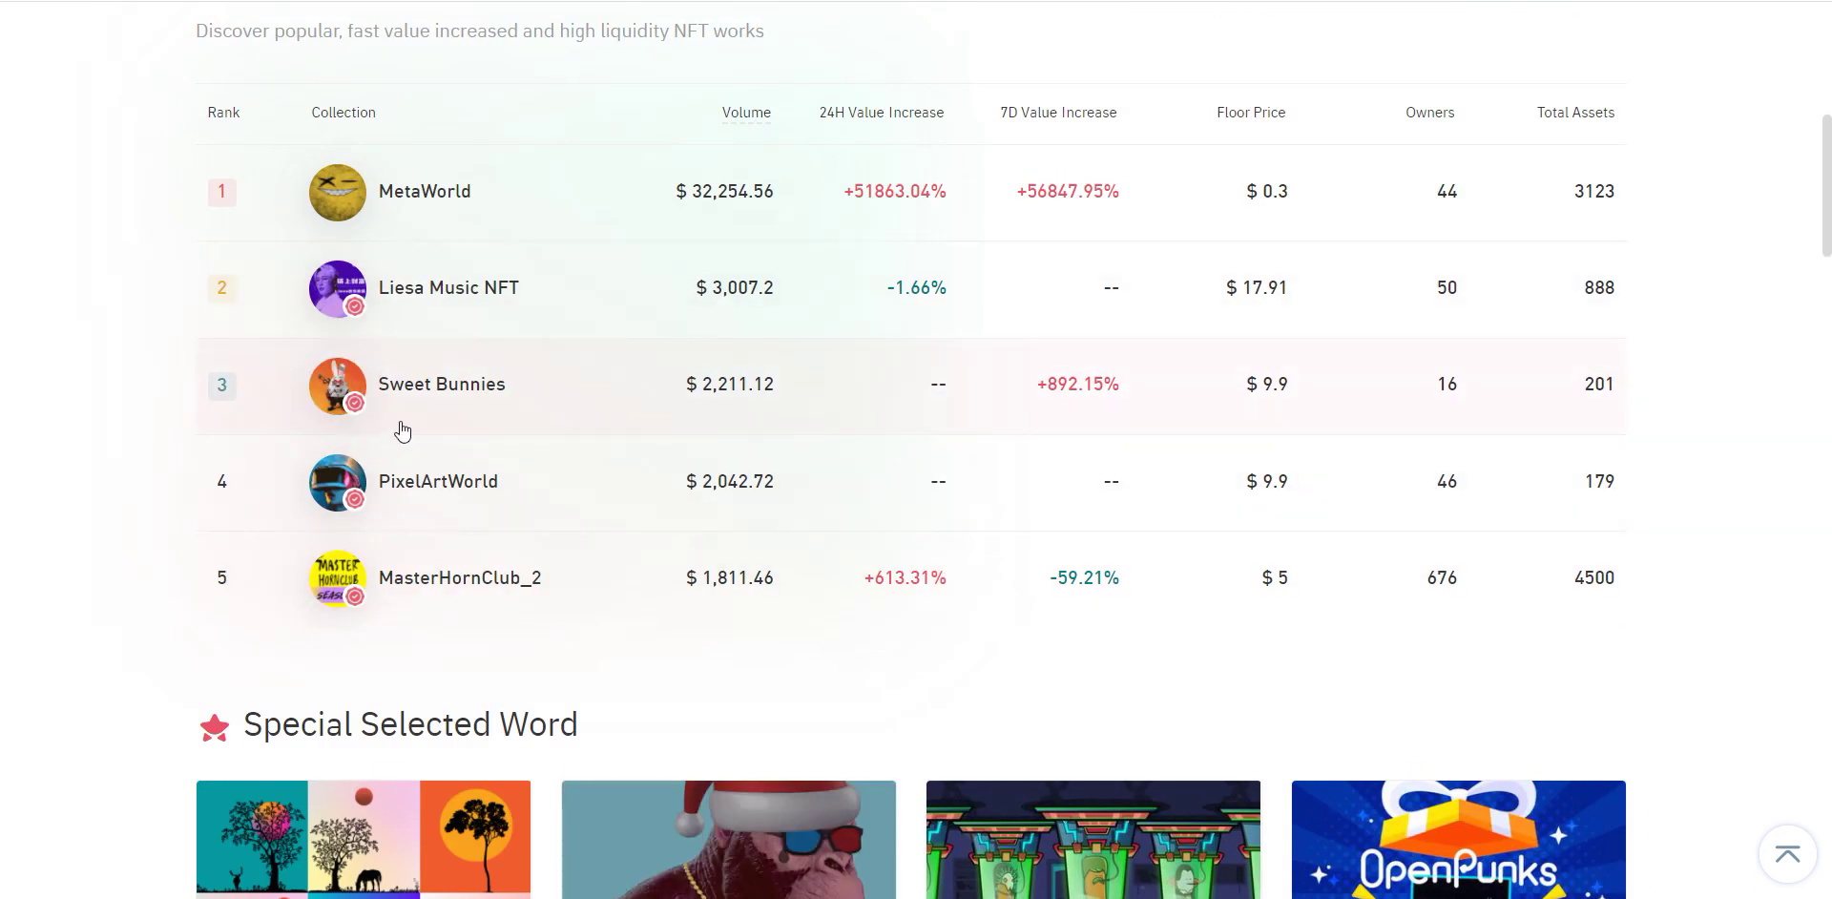
scroll(777, 582, up, 4)
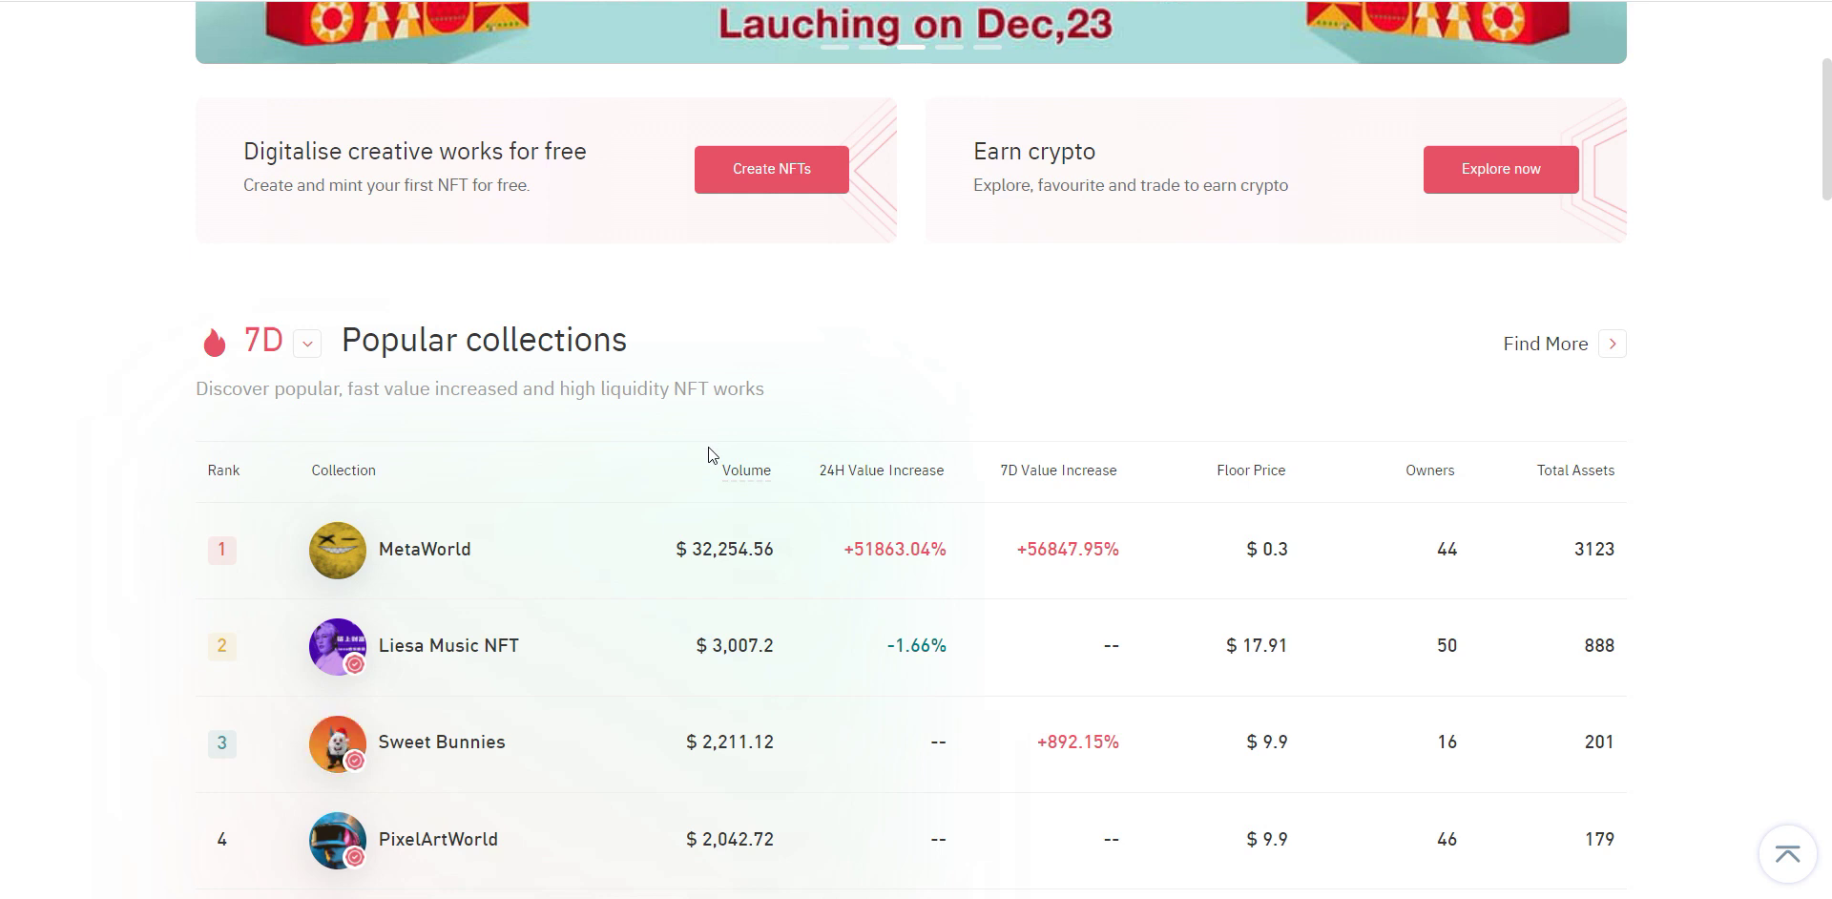
scroll(641, 458, up, 1)
scroll(640, 450, up, 2)
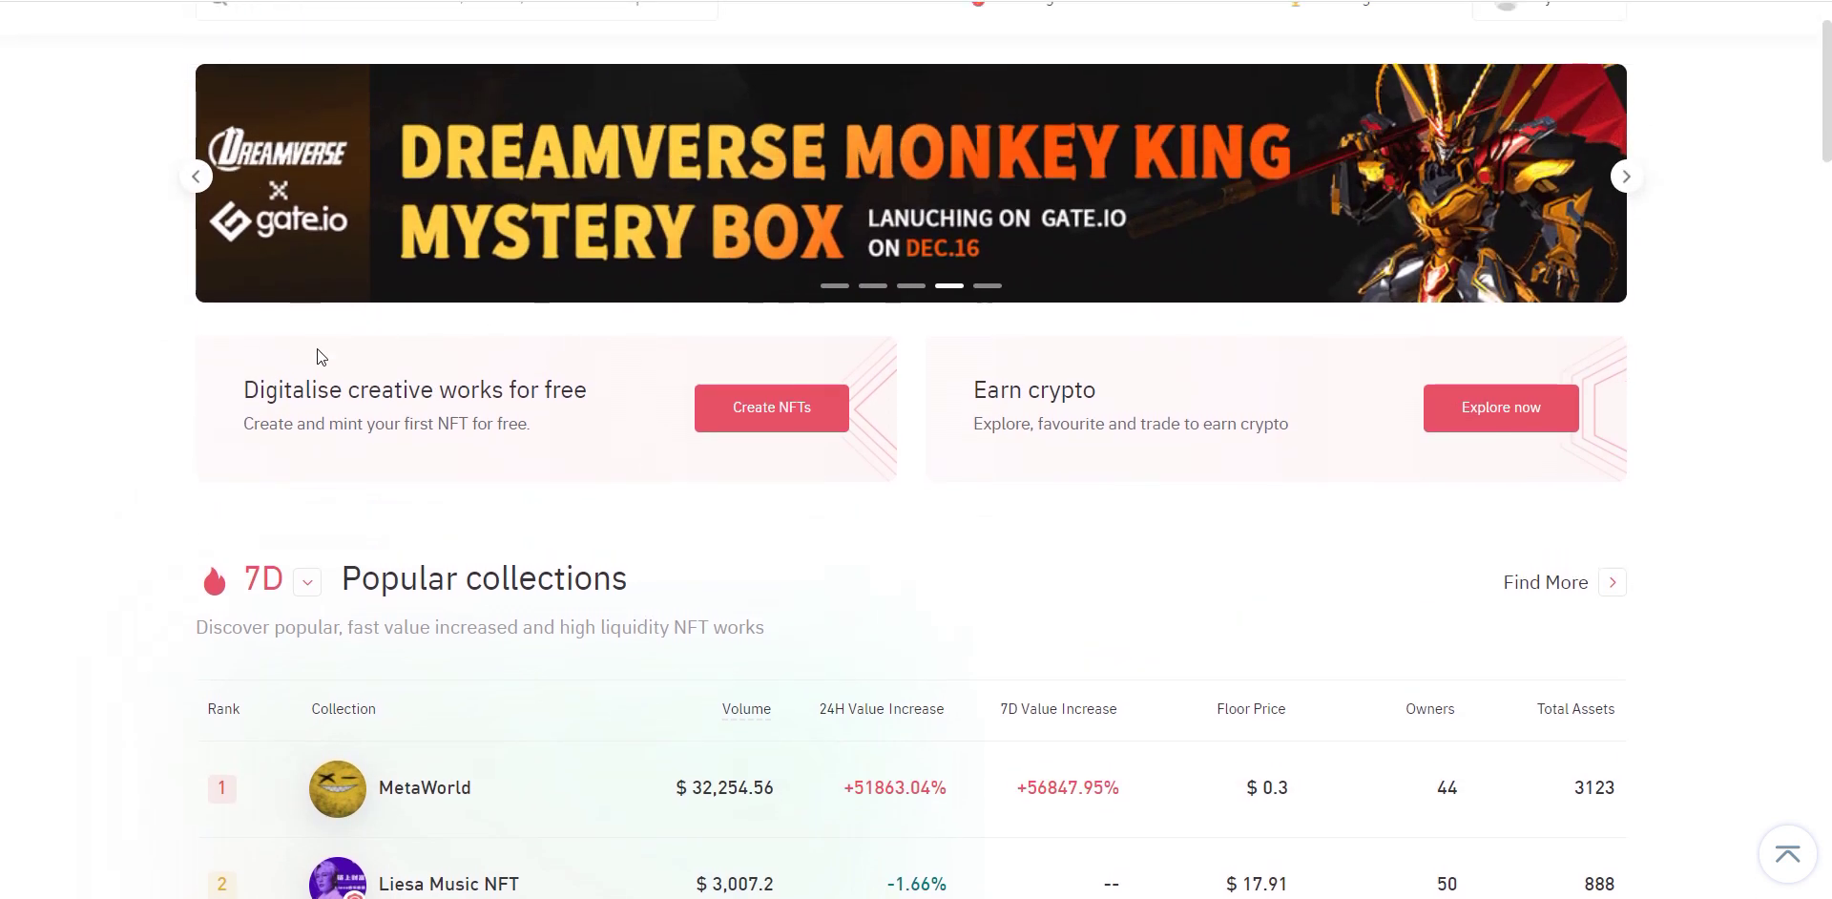
Go to the account's My Assets page and compare its collections with its owned NFTs.
click(728, 413)
click(246, 124)
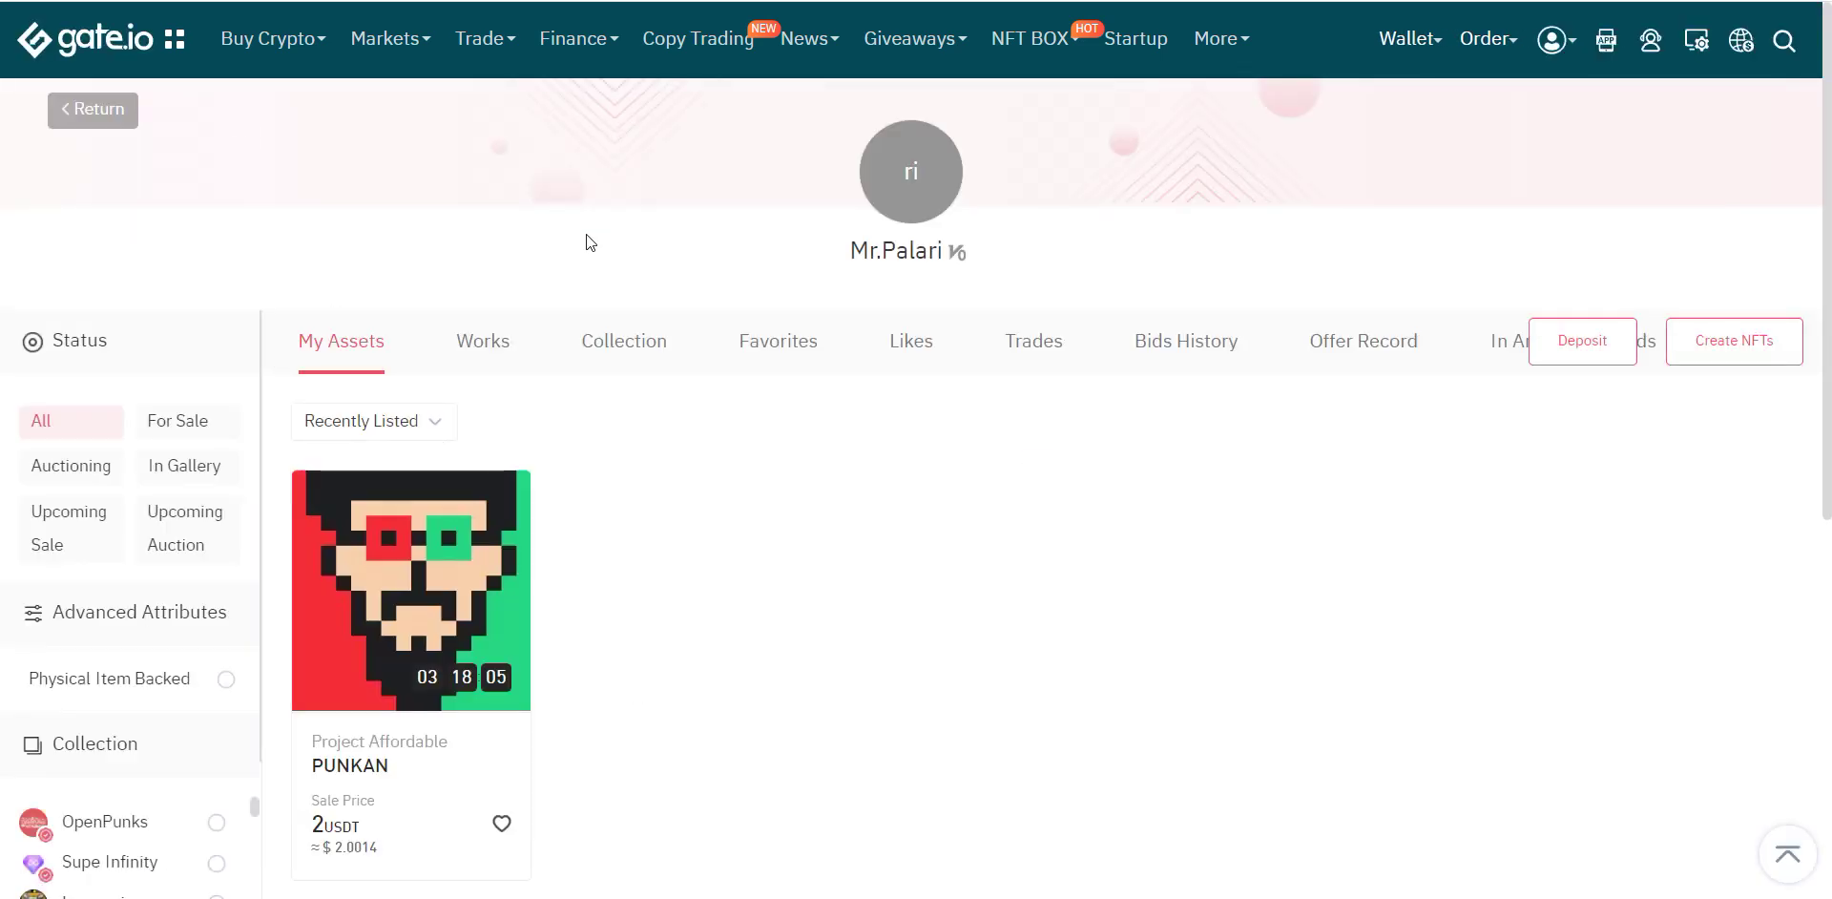
click(634, 347)
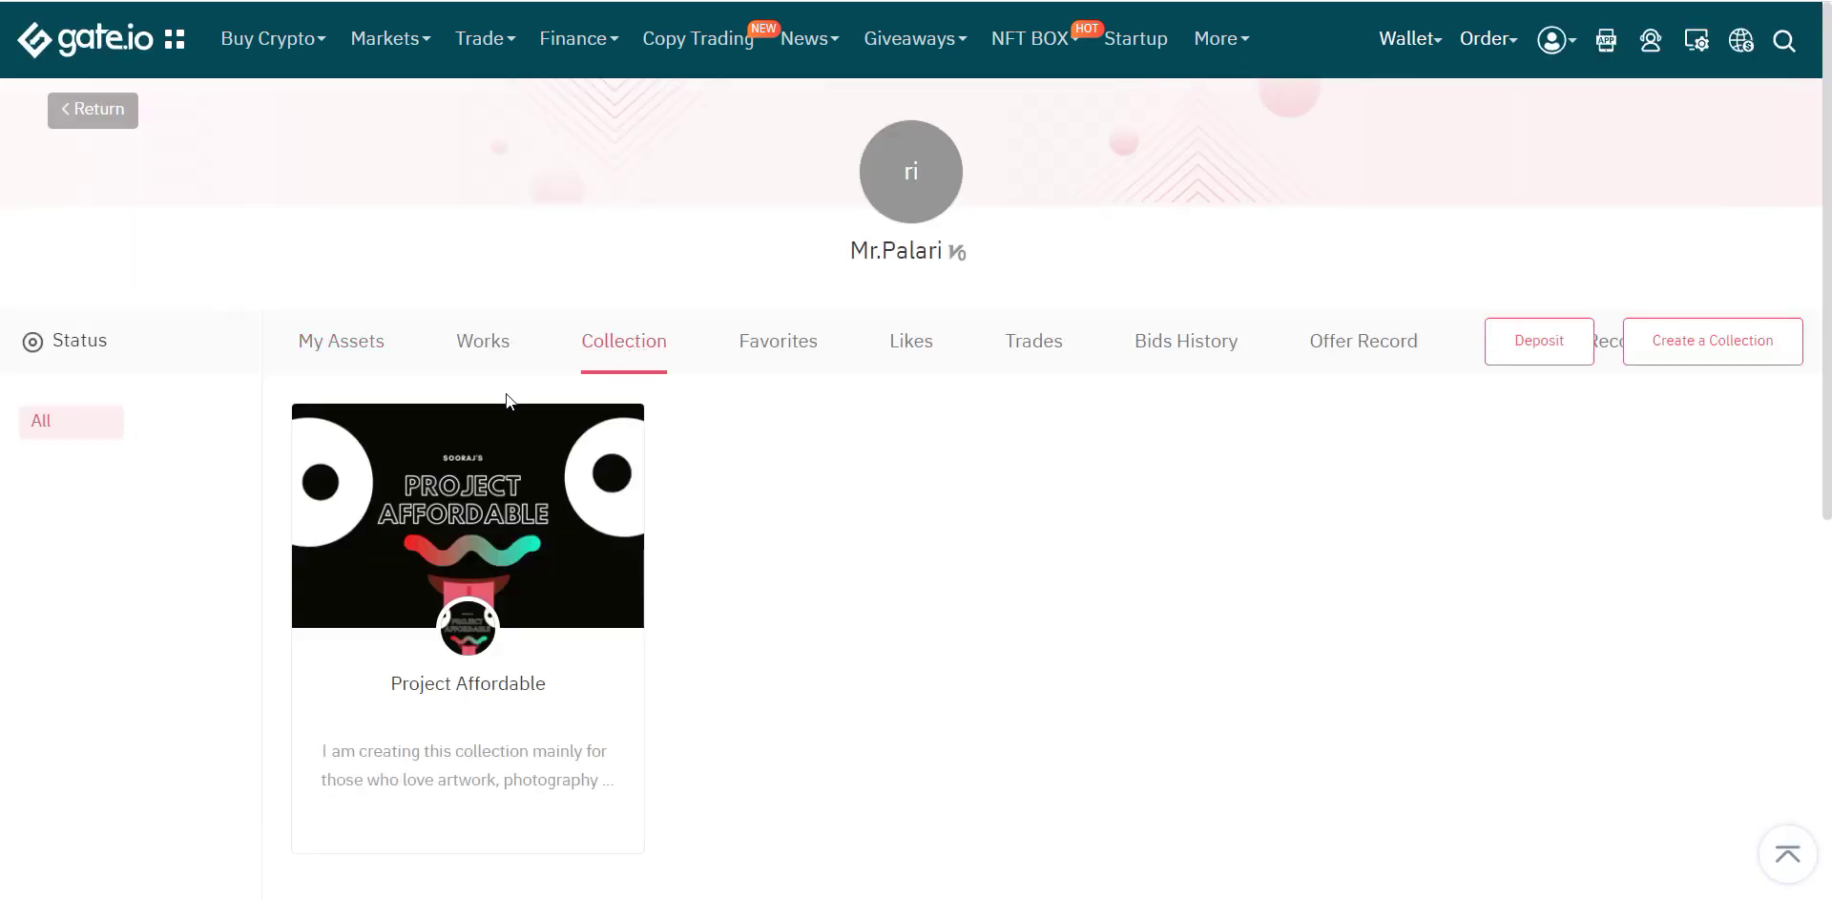
click(350, 344)
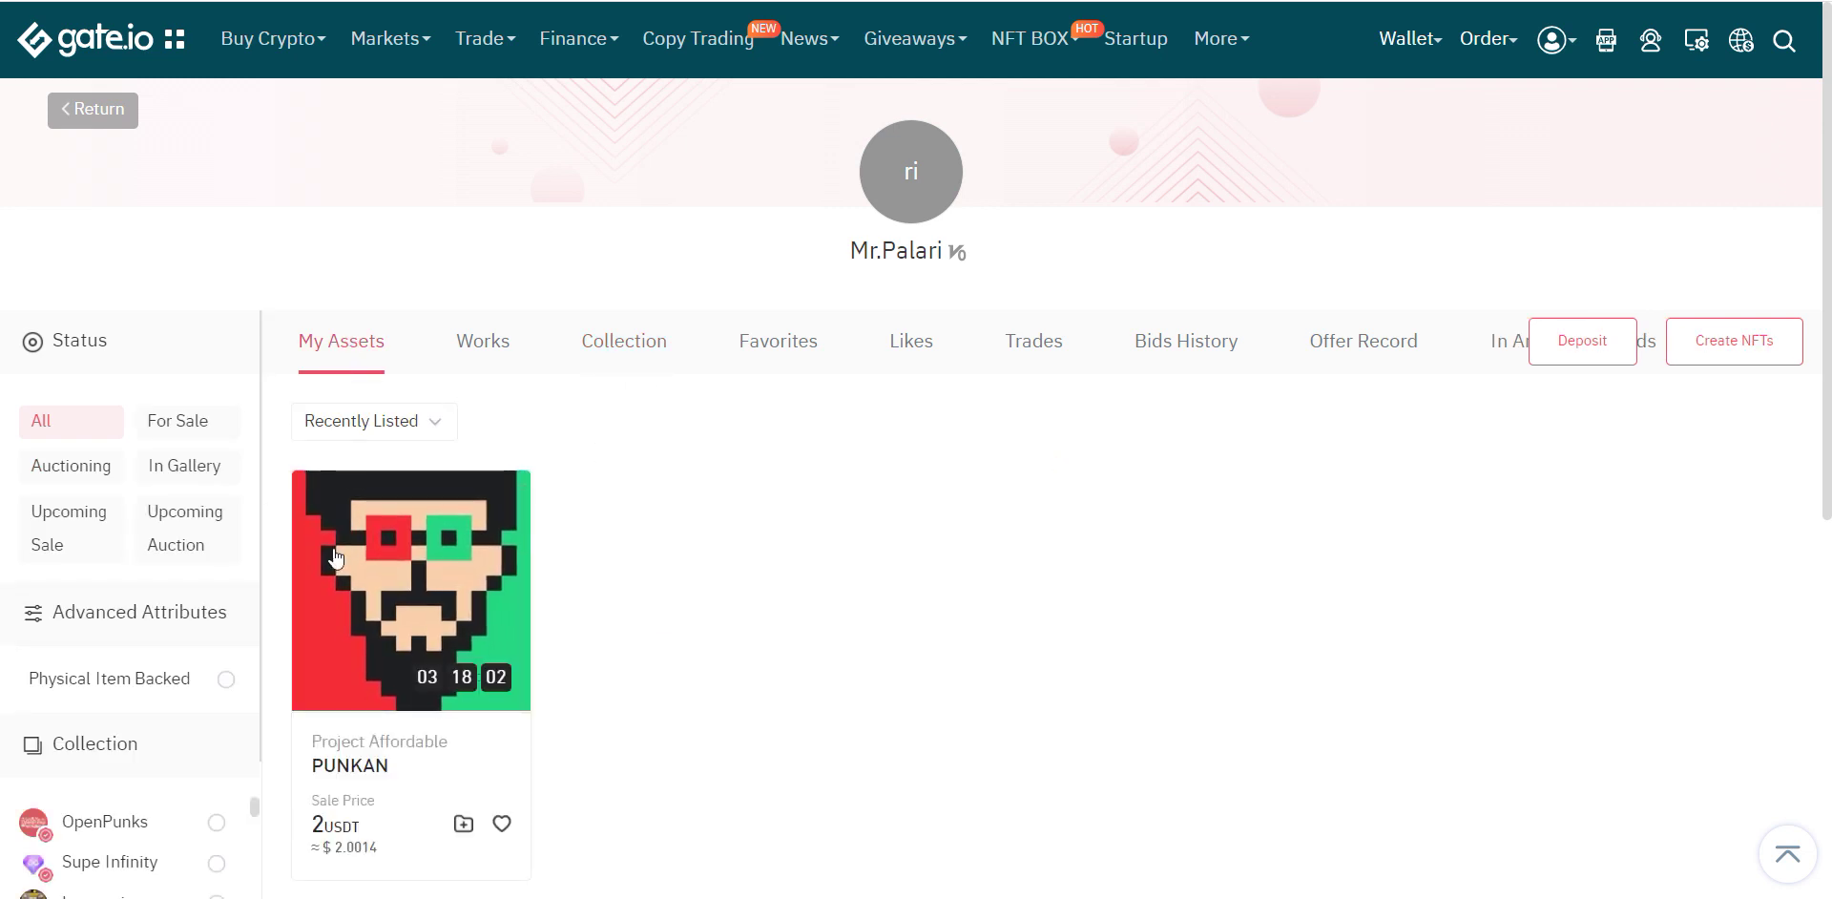
Start creating a new collection from the account's collections and view the available collection categories.
click(645, 348)
click(1730, 353)
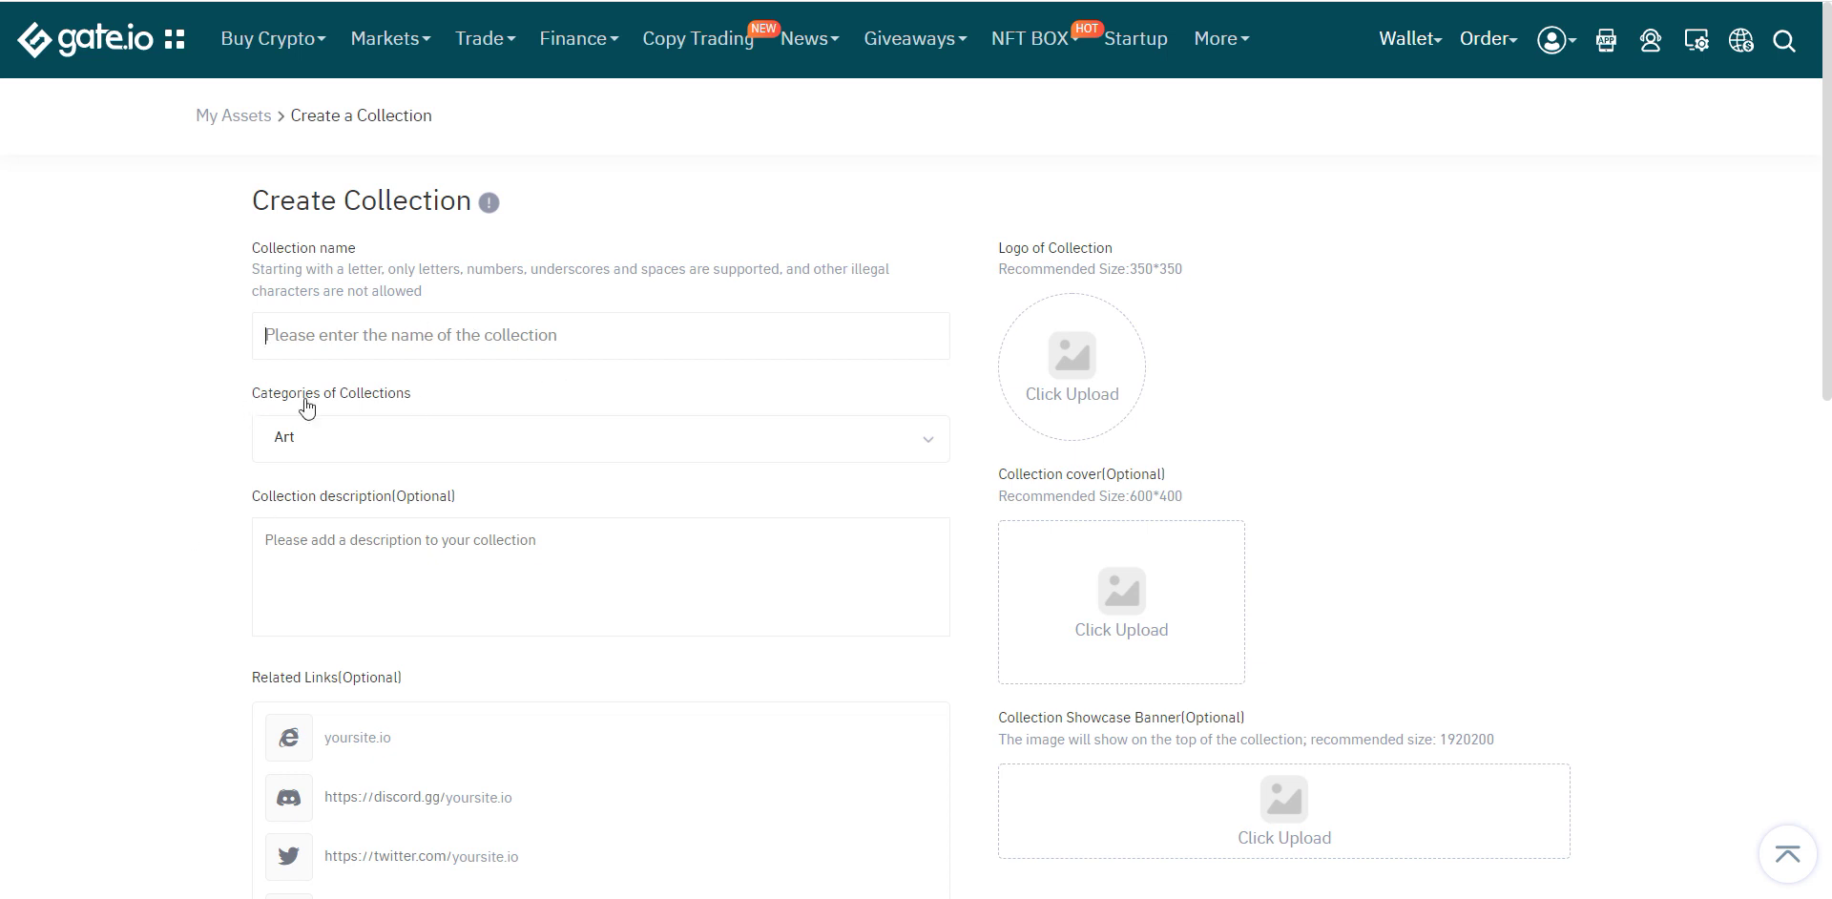
click(506, 442)
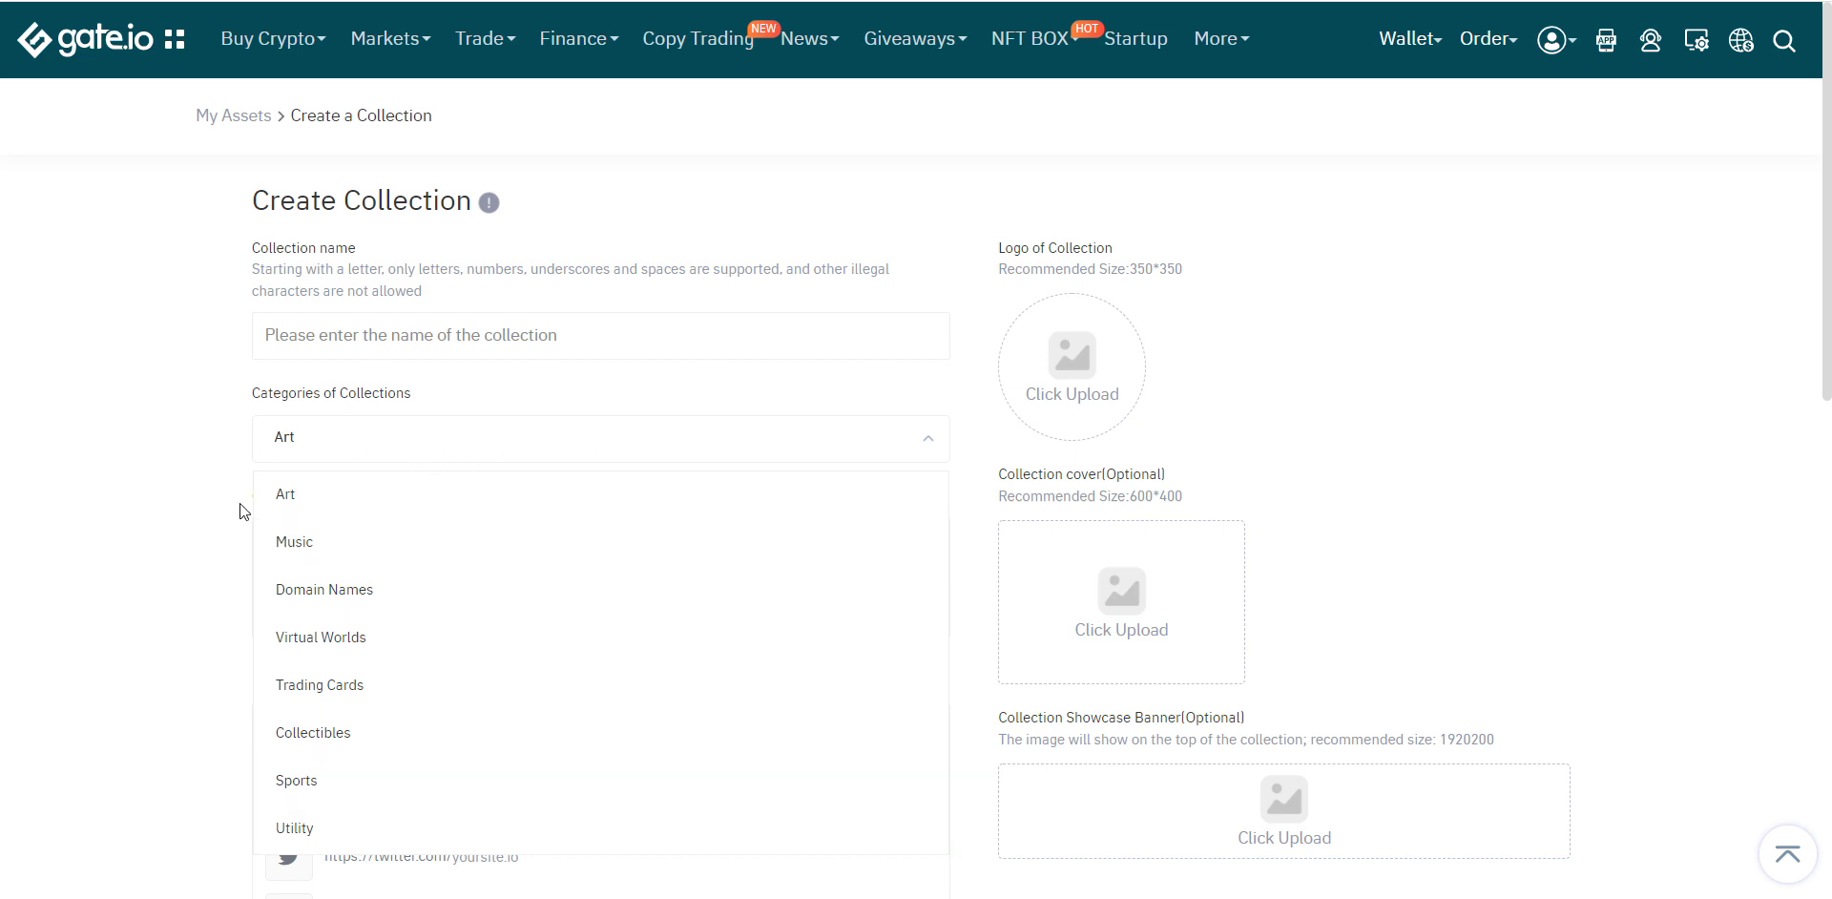
click(741, 451)
Examine the collection form's description, related links, image uploads, chain, copyright royalty and user limit fields.
scroll(611, 439, down, 1)
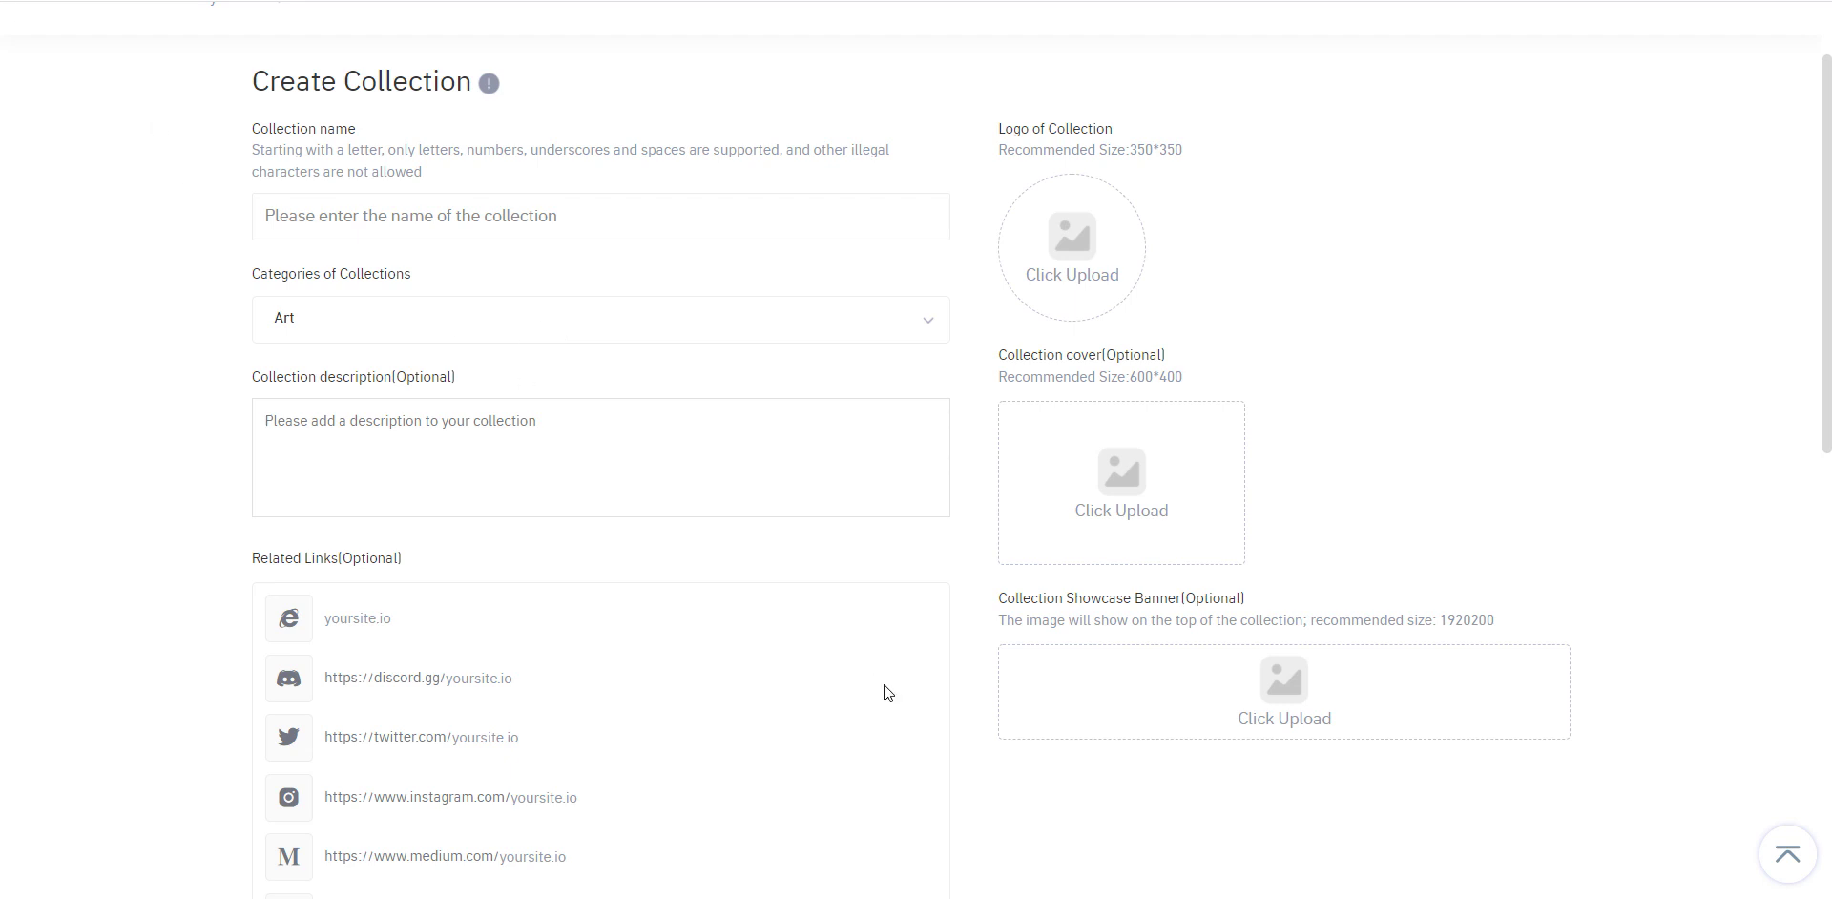
scroll(503, 486, down, 4)
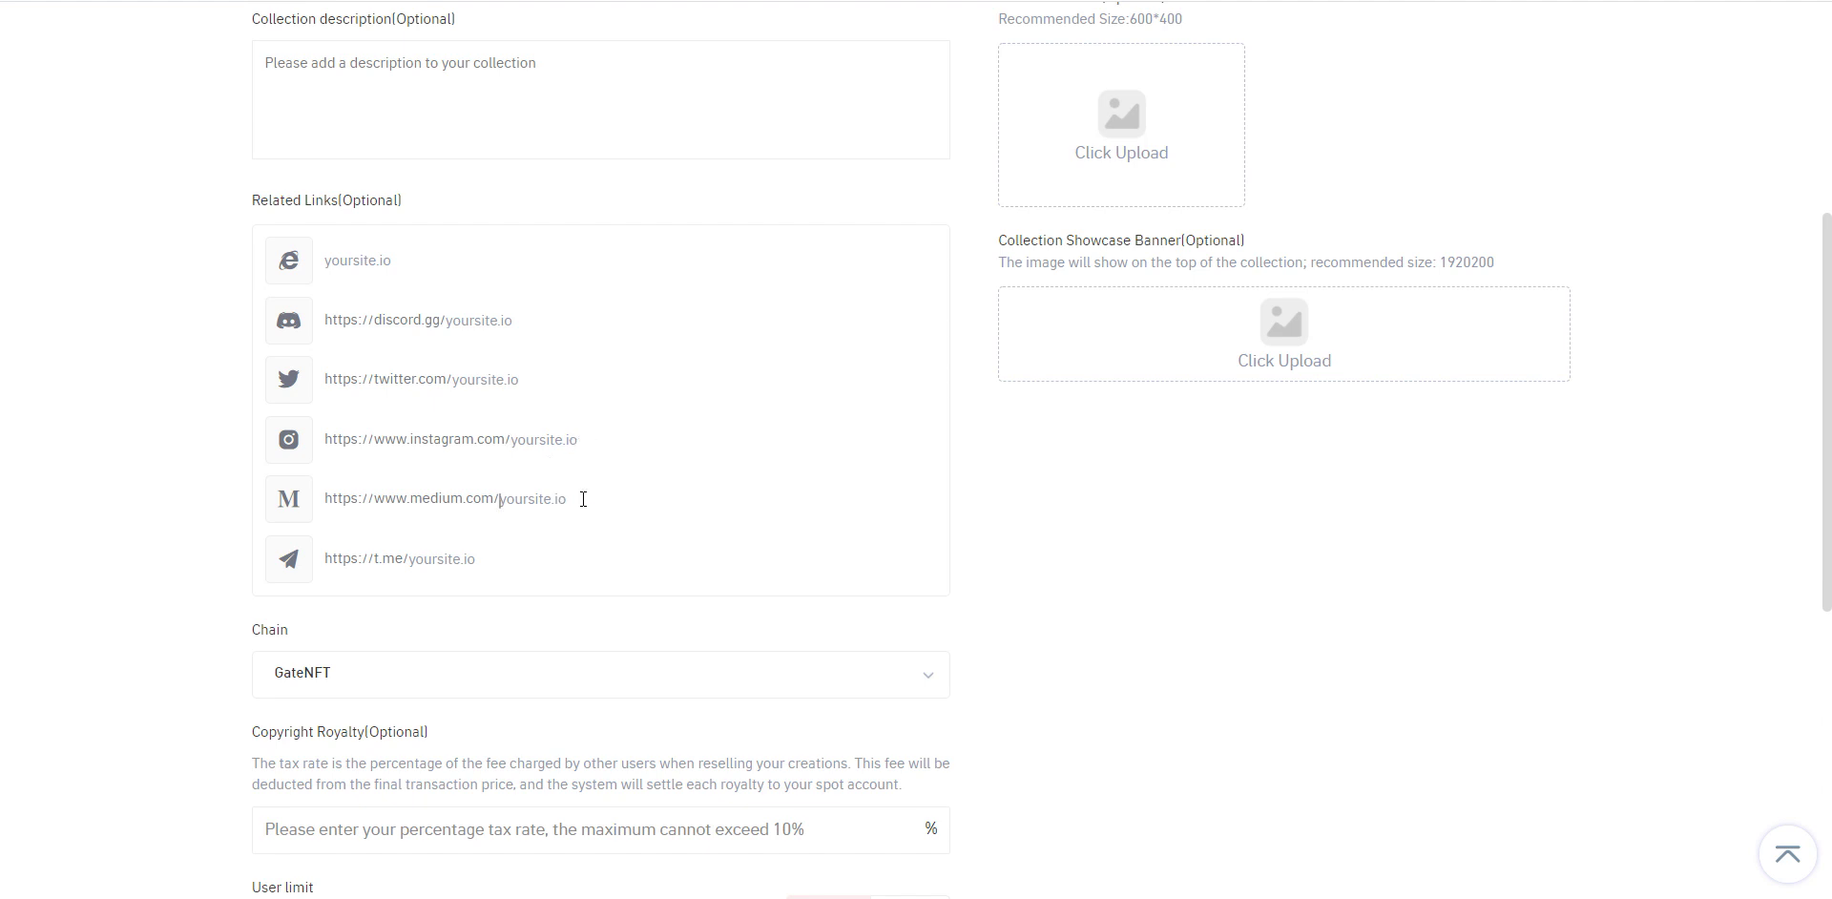
scroll(552, 551, down, 3)
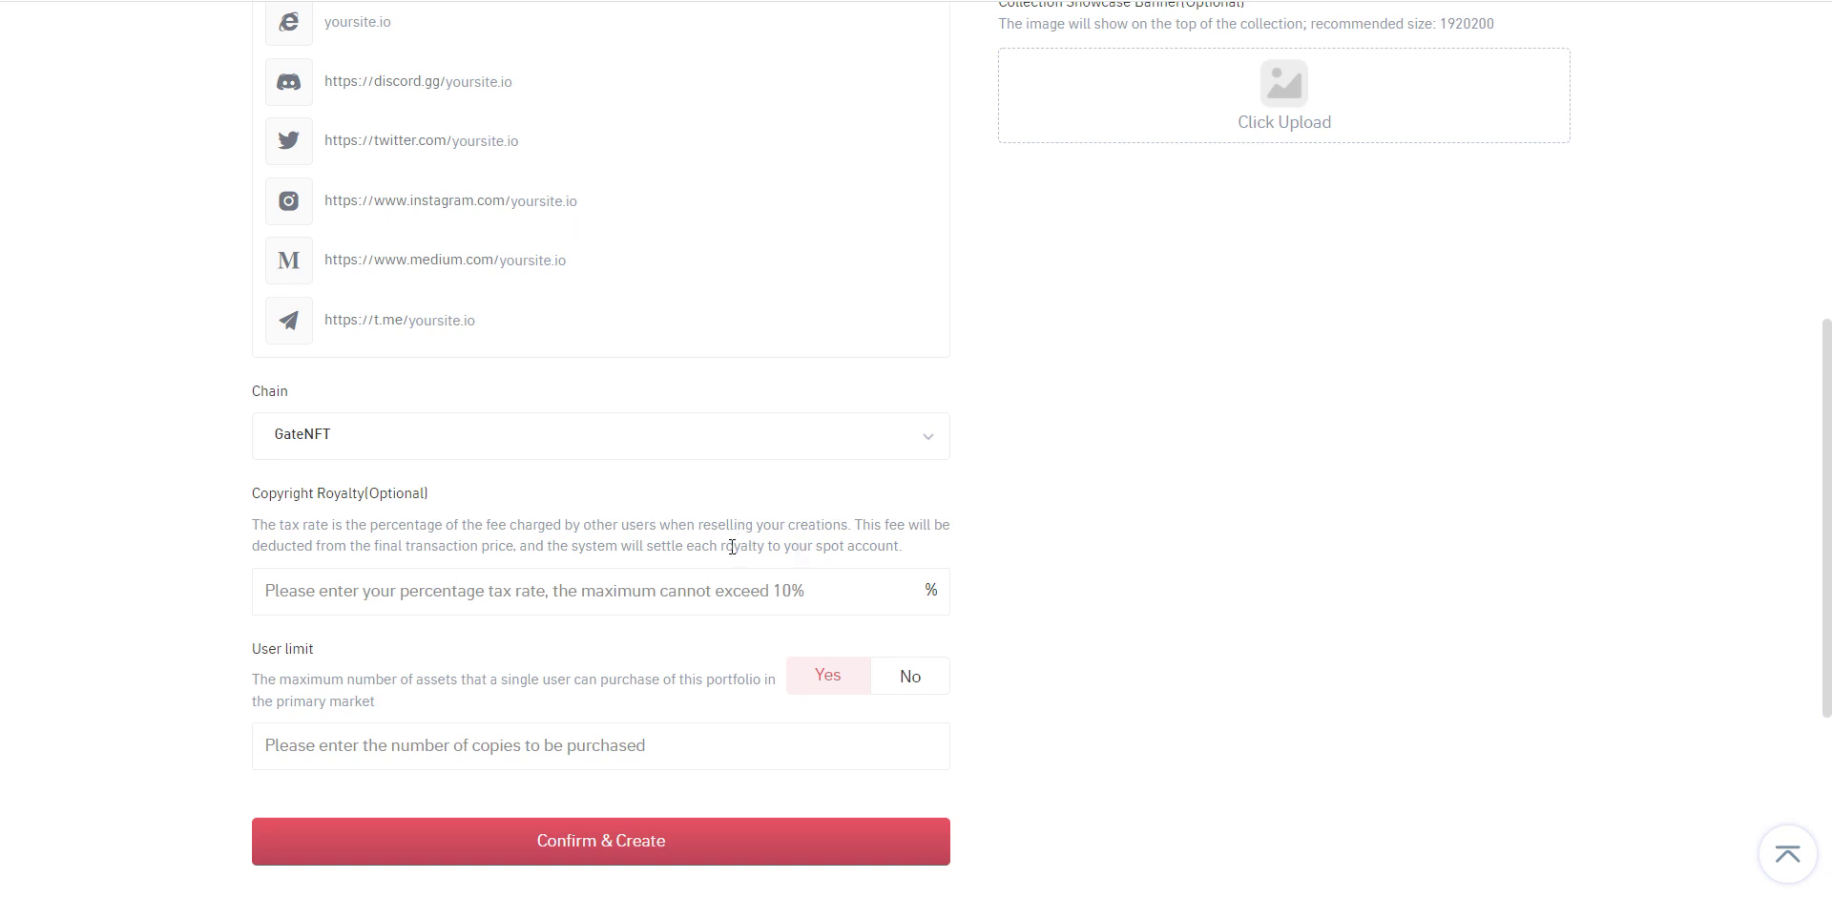
click(749, 450)
click(752, 451)
scroll(561, 497, down, 3)
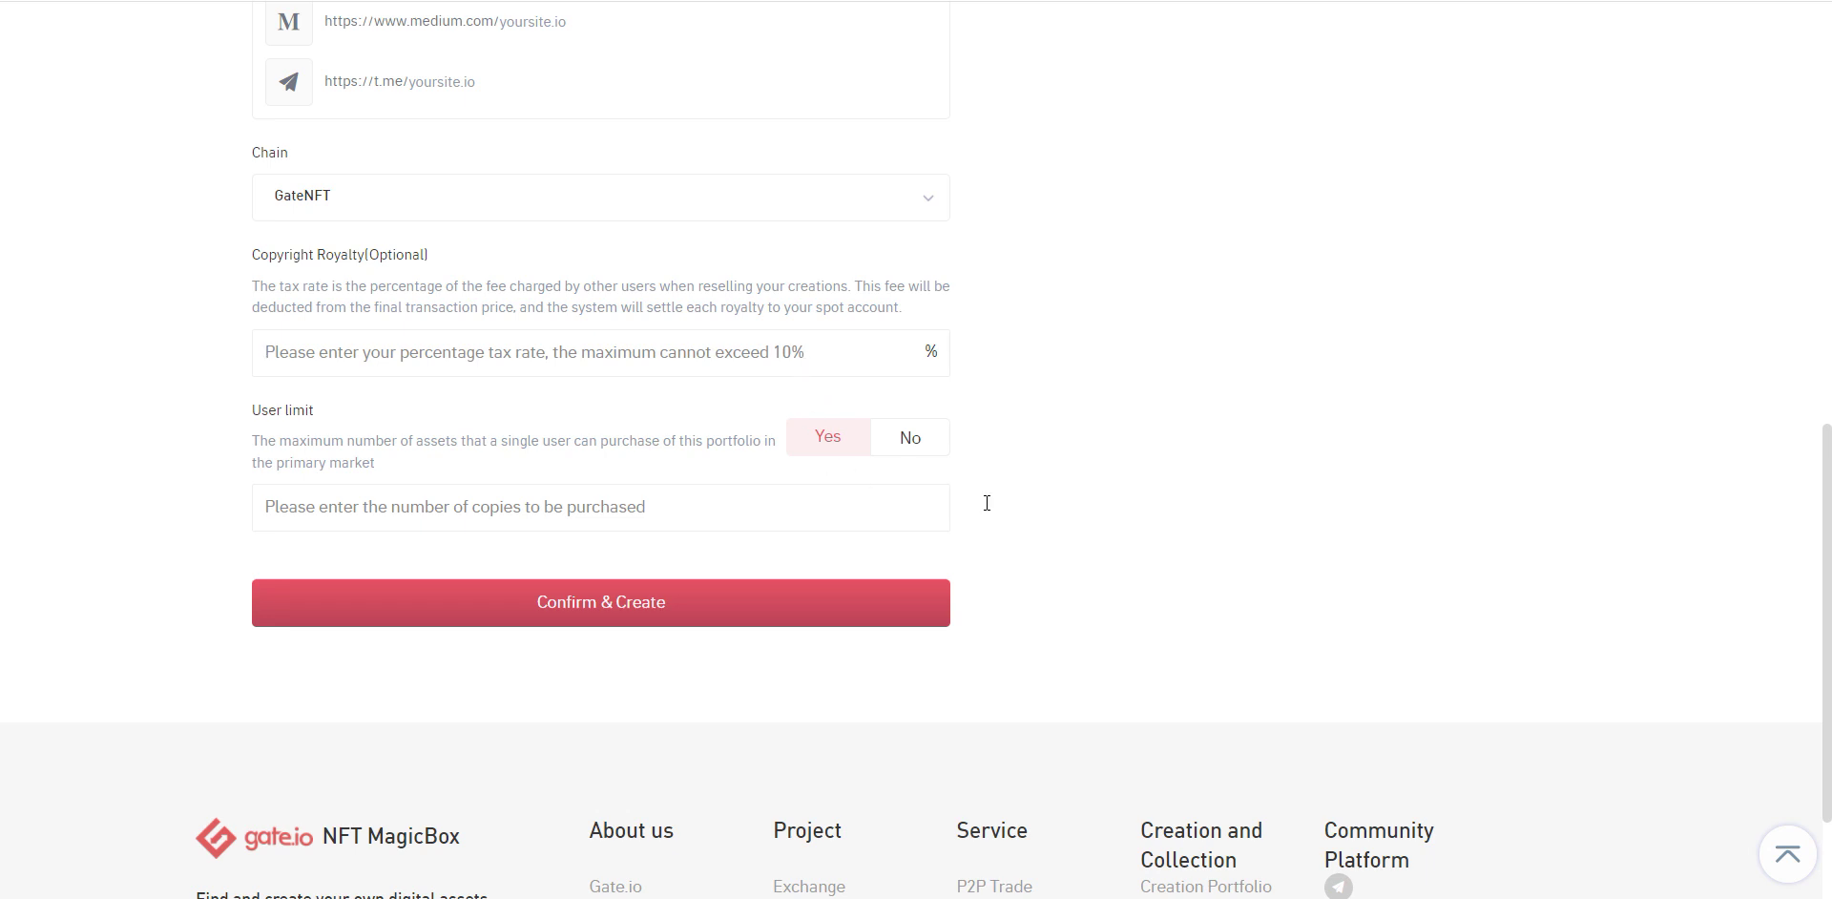
scroll(1050, 388, up, 3)
scroll(1129, 512, down, 1)
scroll(1046, 311, up, 3)
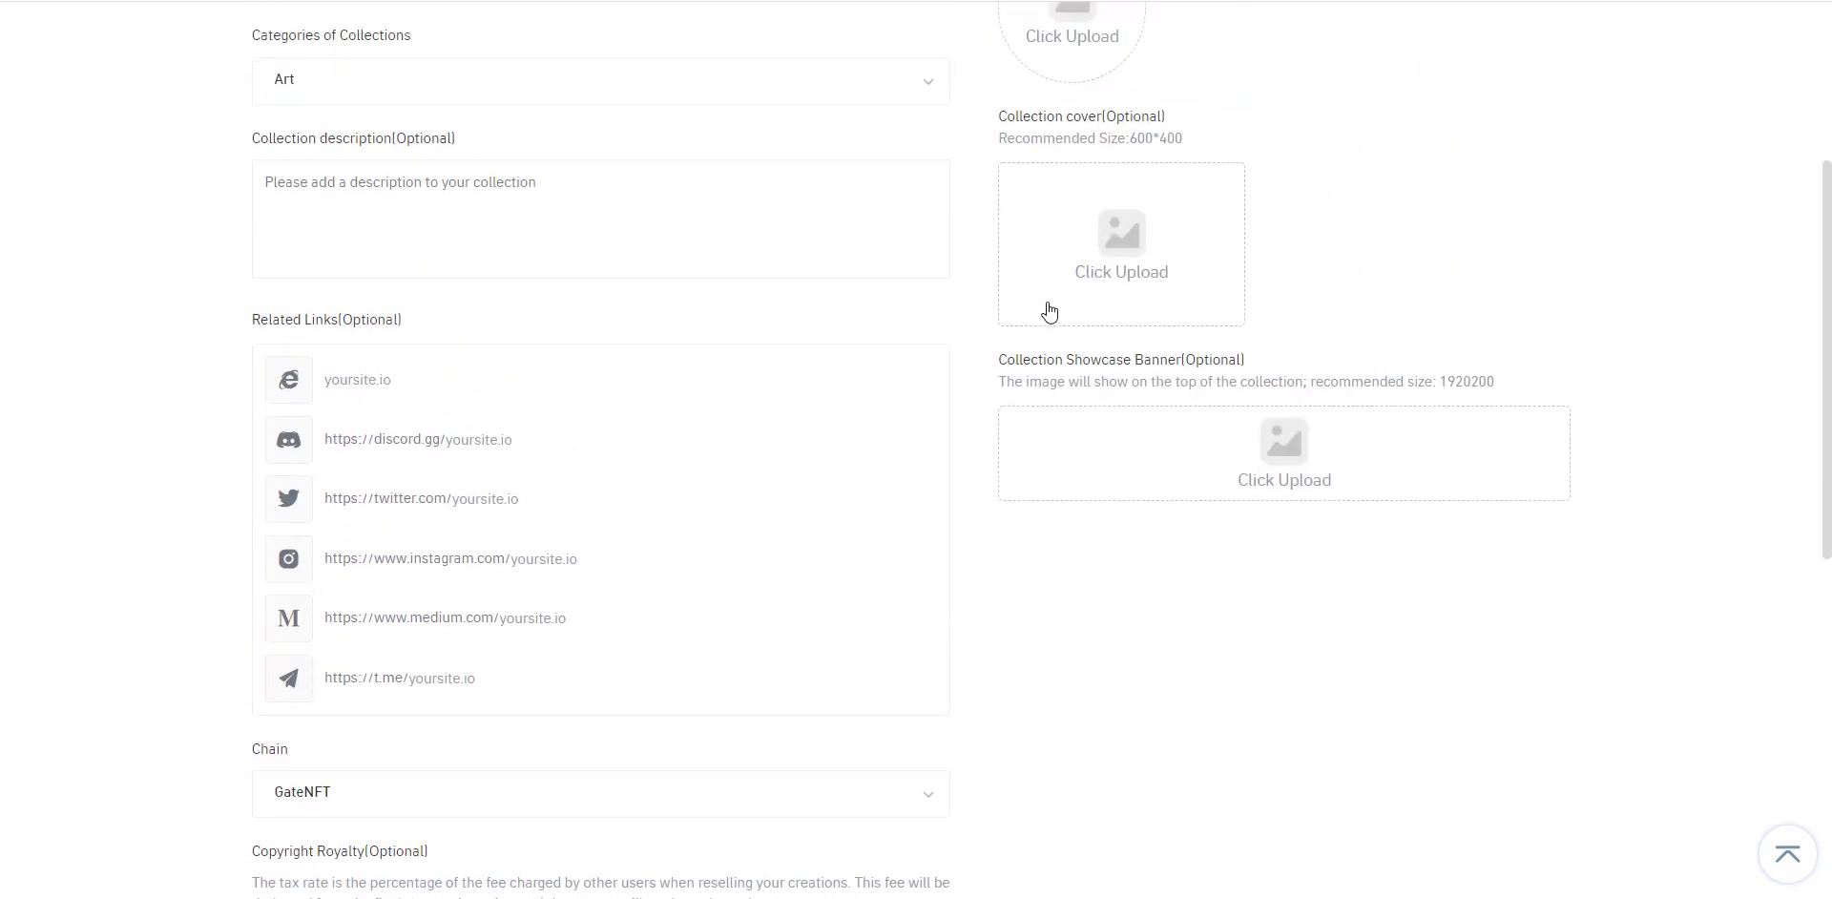
scroll(1145, 348, down, 4)
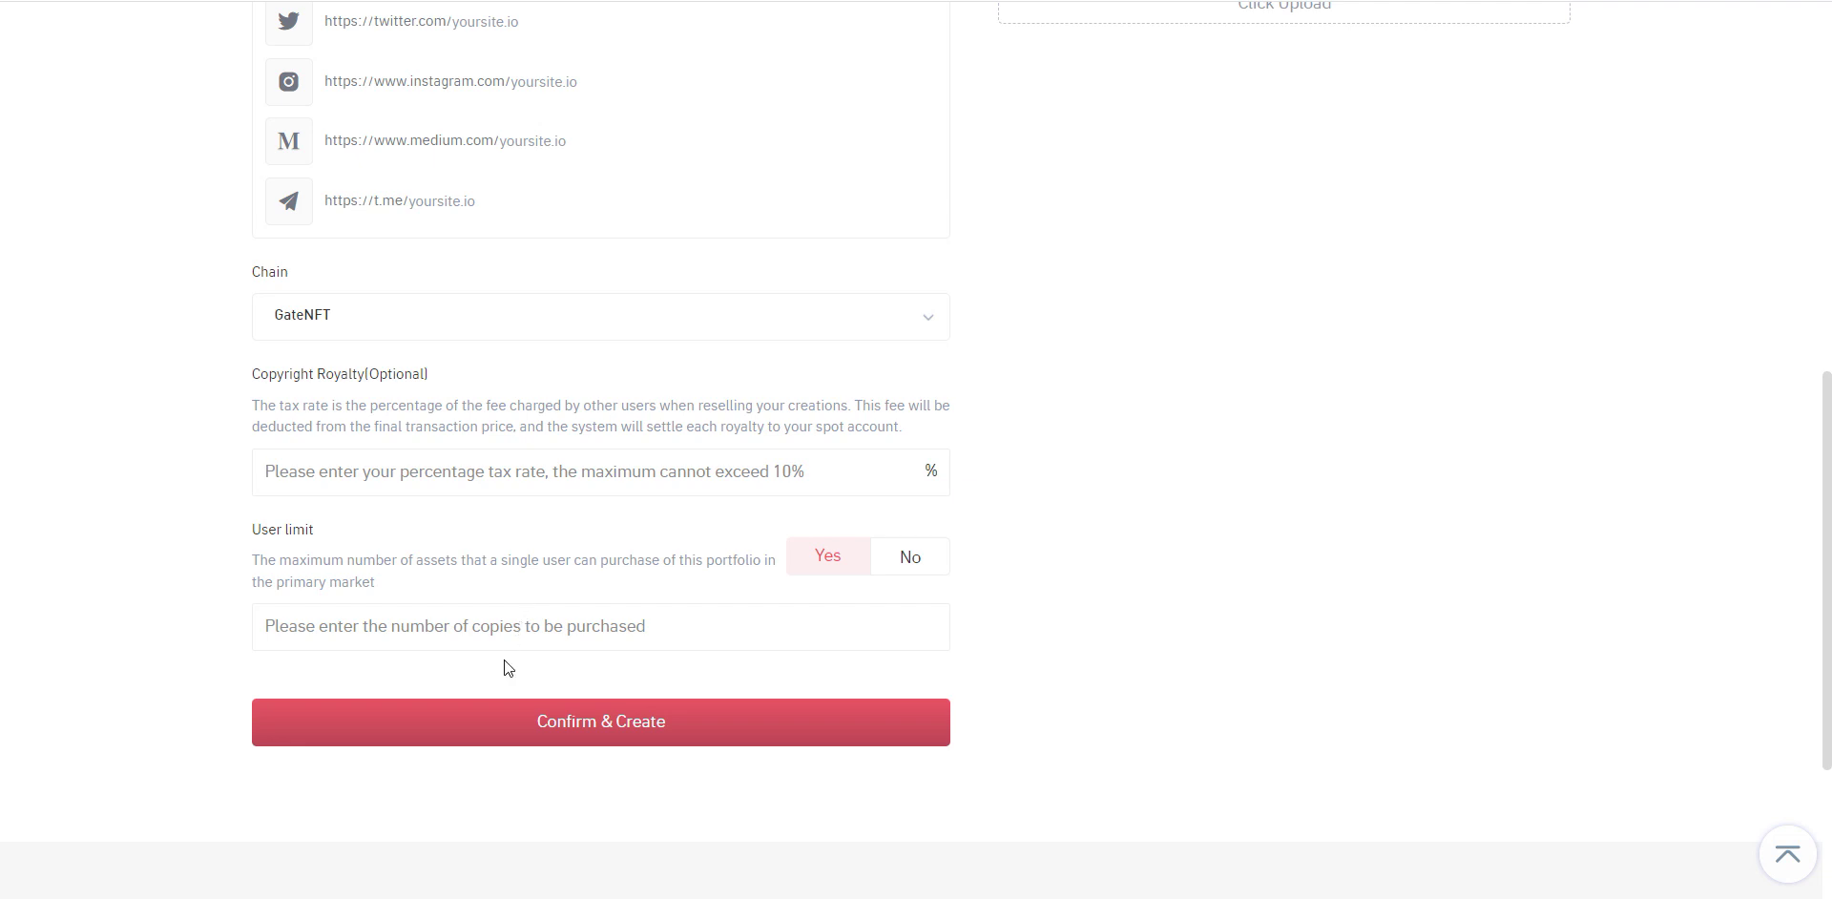
scroll(527, 697, down, 1)
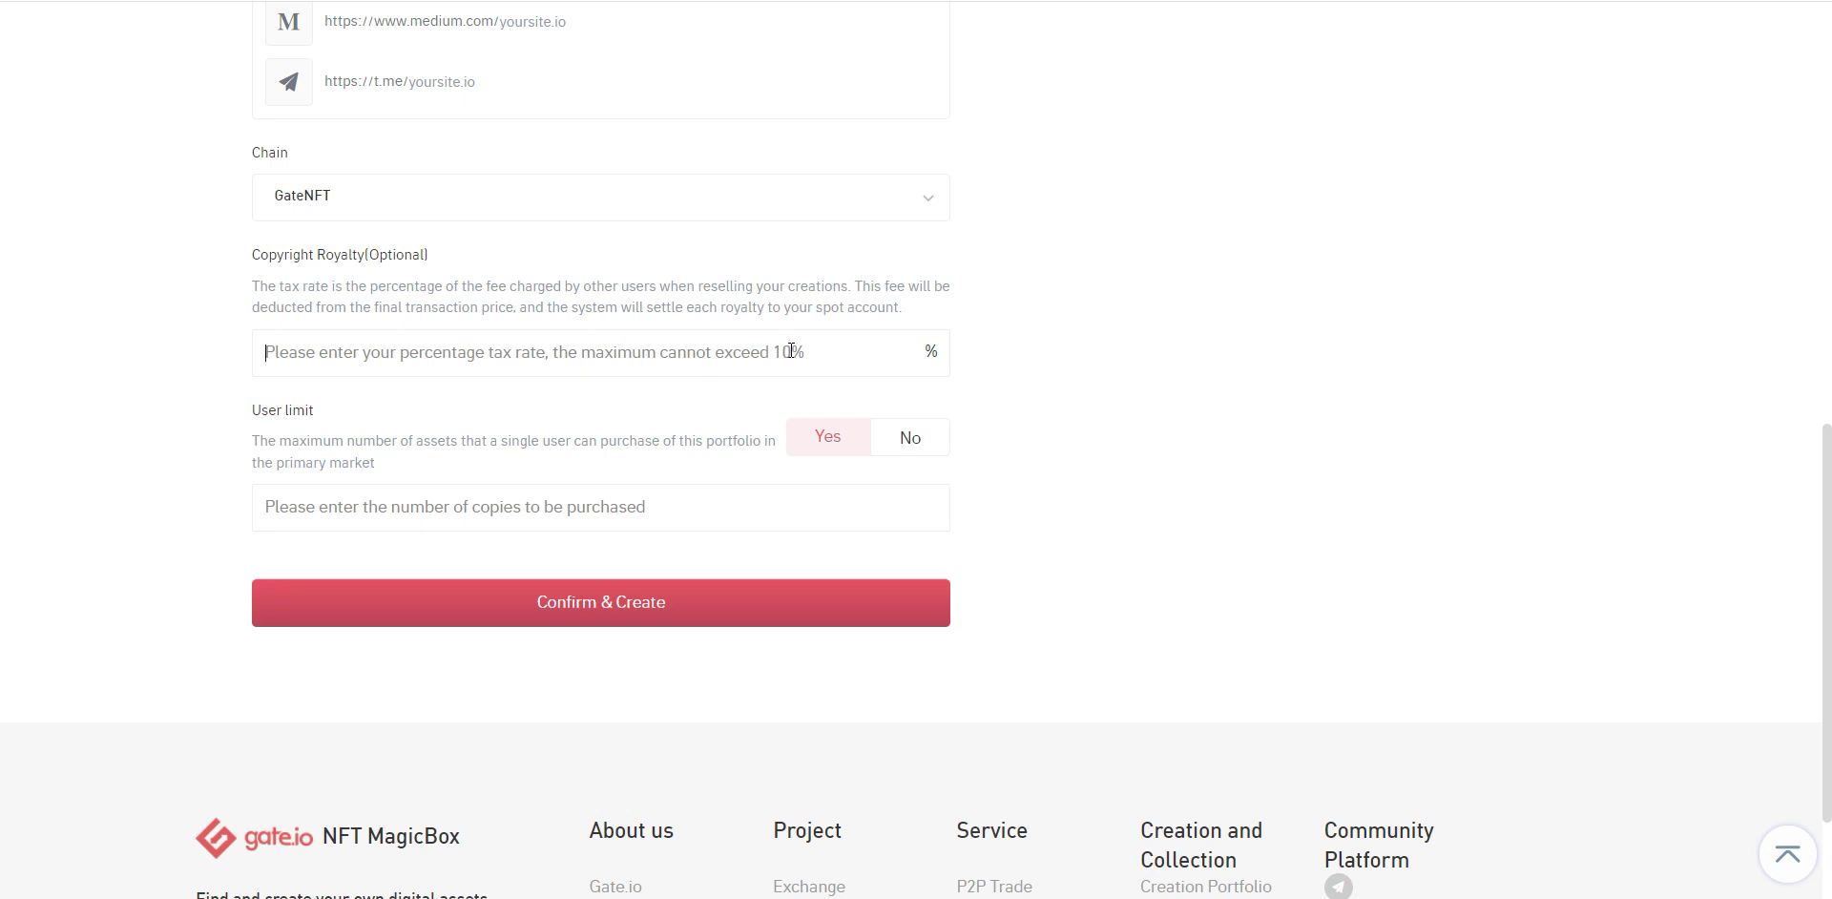
Set the new collection's copyright royalty to 3% and its user limit to 1.
click(442, 372)
text(3)
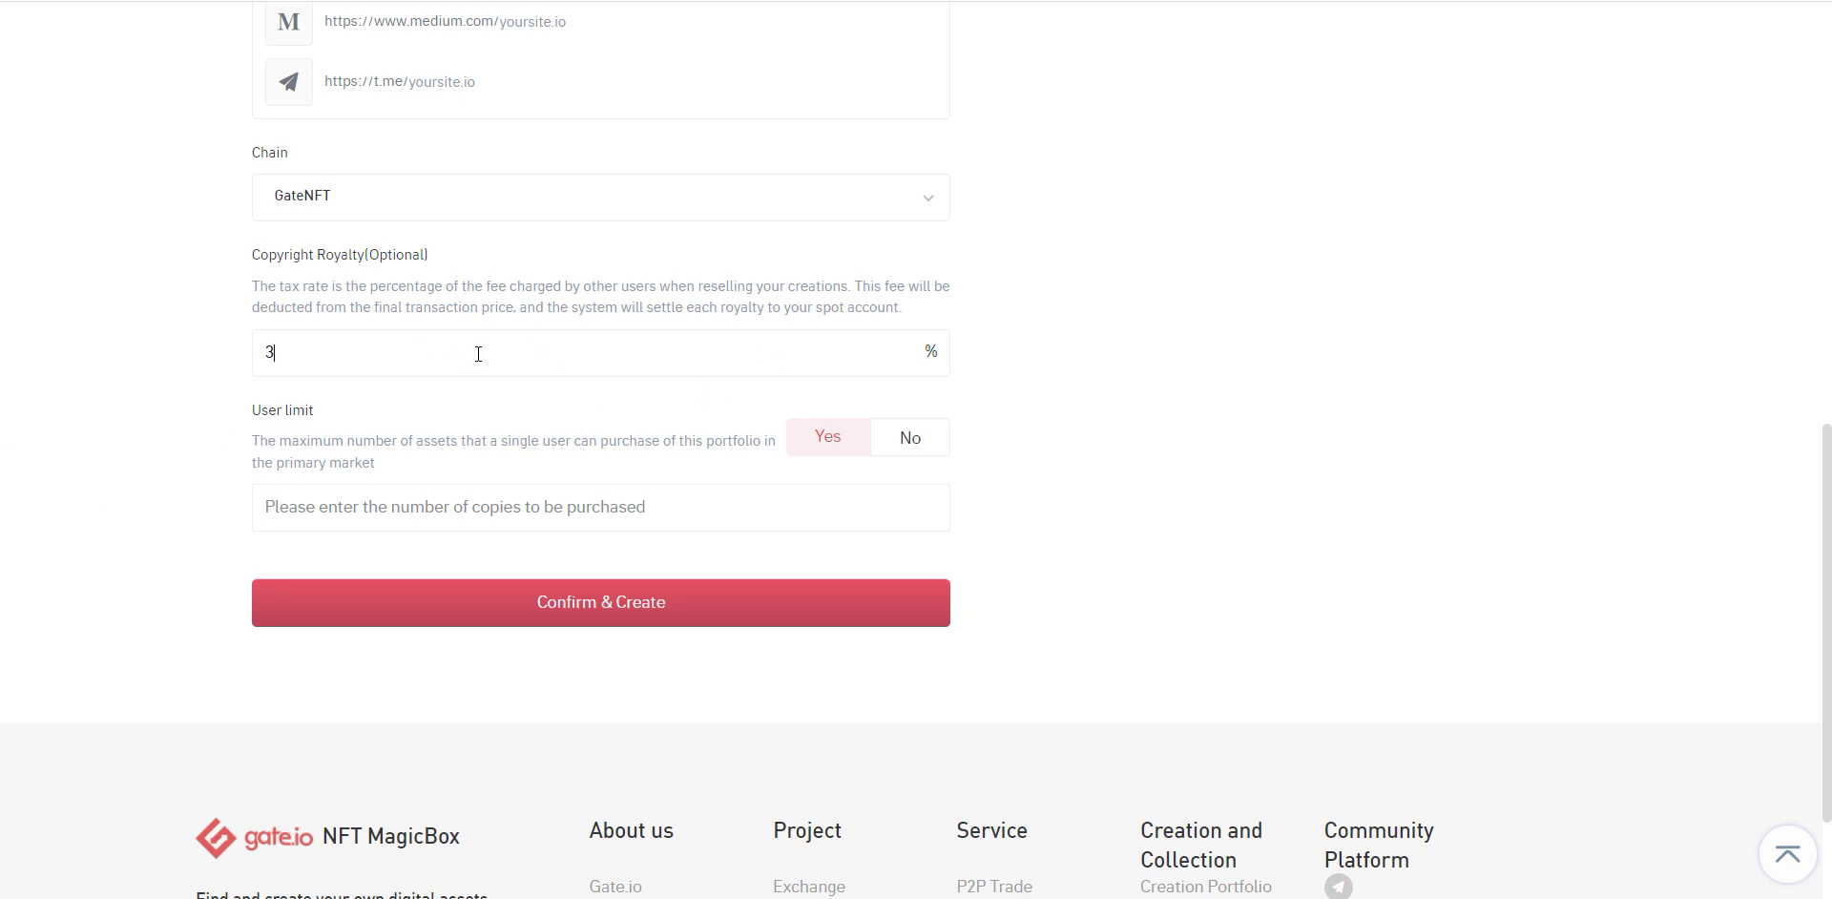
click(514, 510)
text(1)
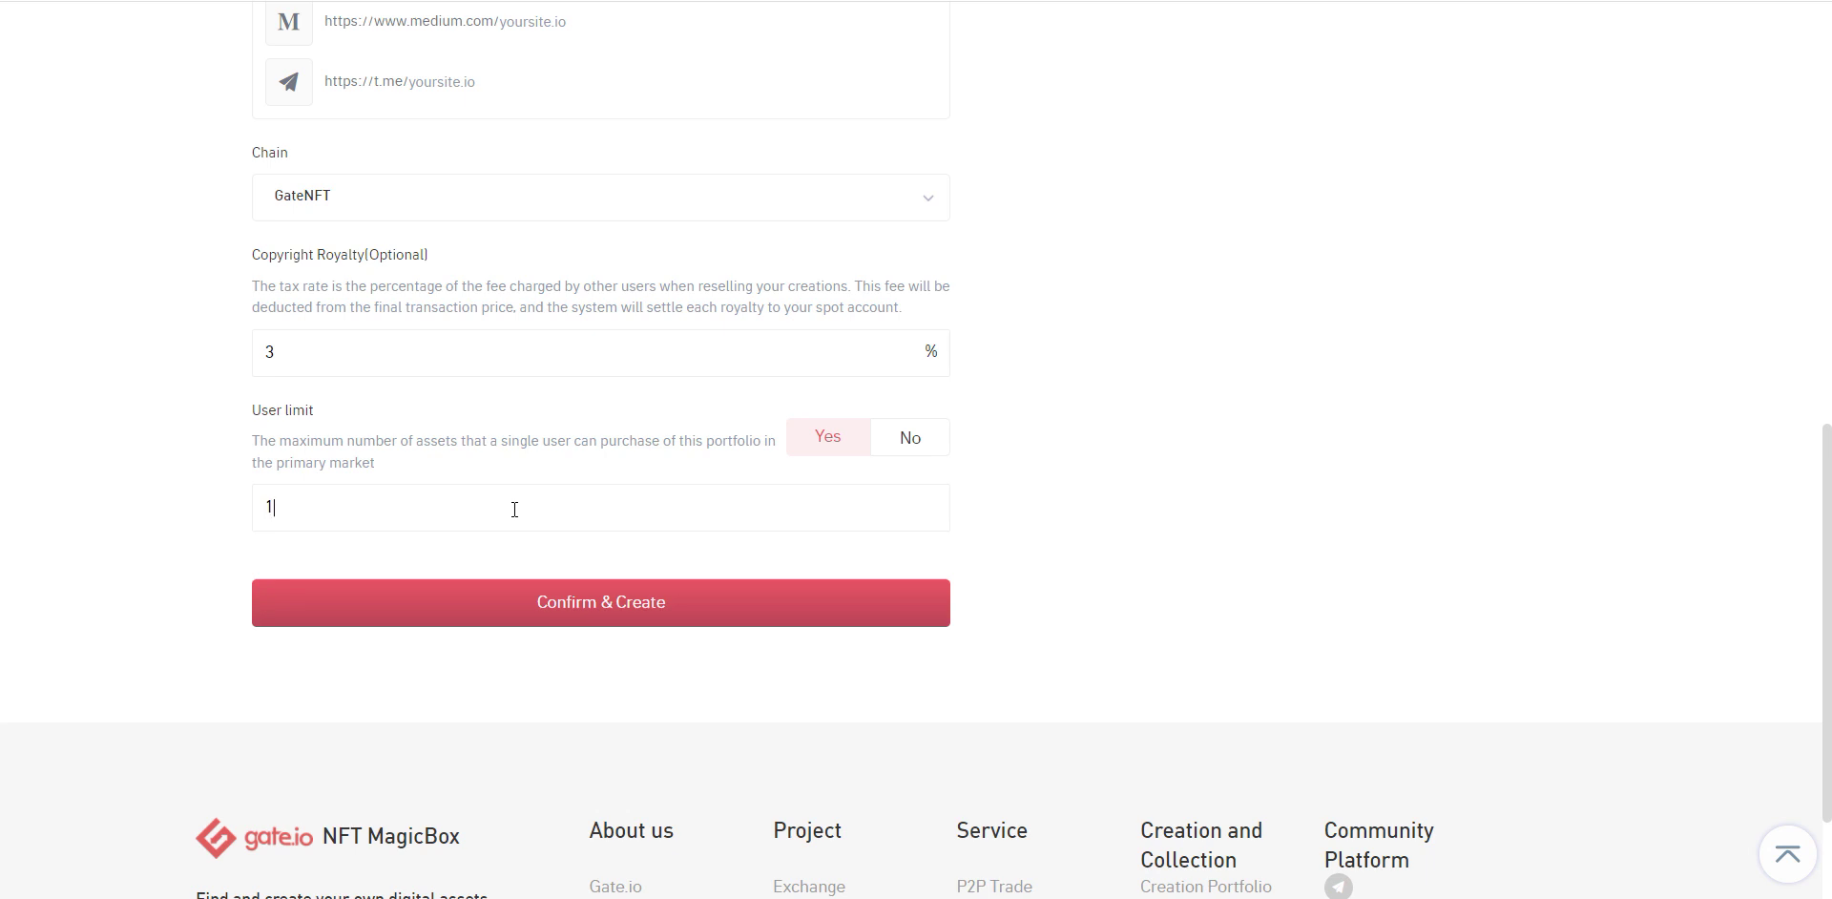
key(BackSpace)
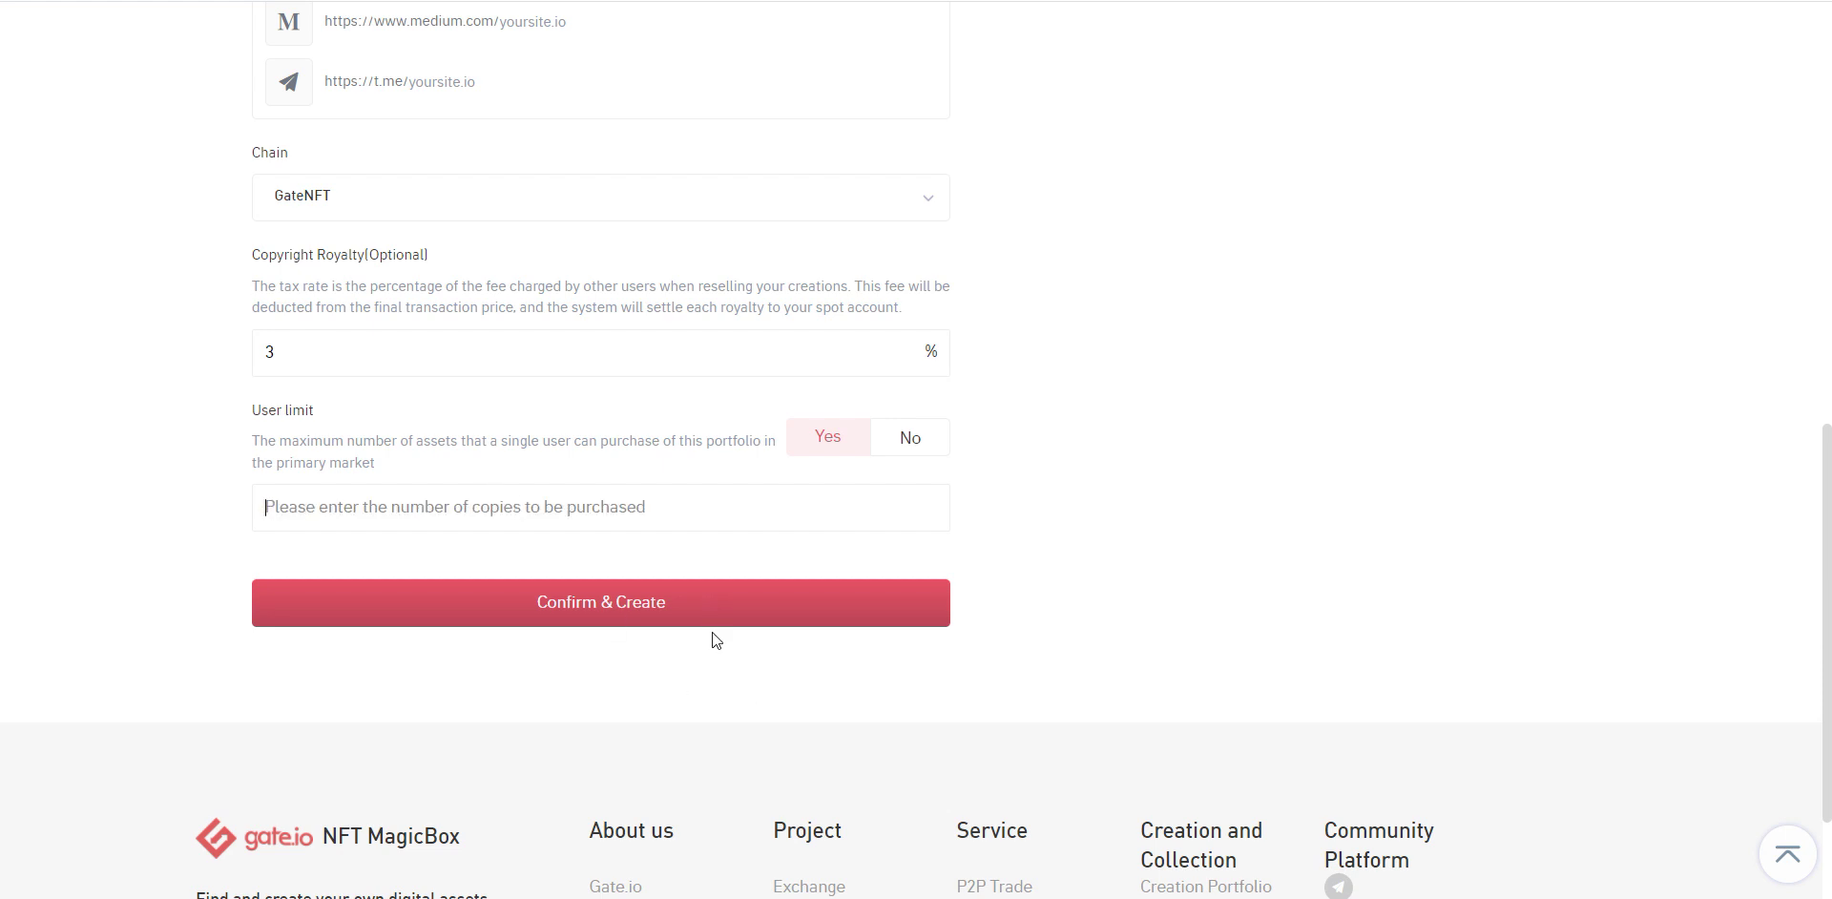
scroll(677, 591, up, 2)
text(1)
scroll(464, 411, up, 3)
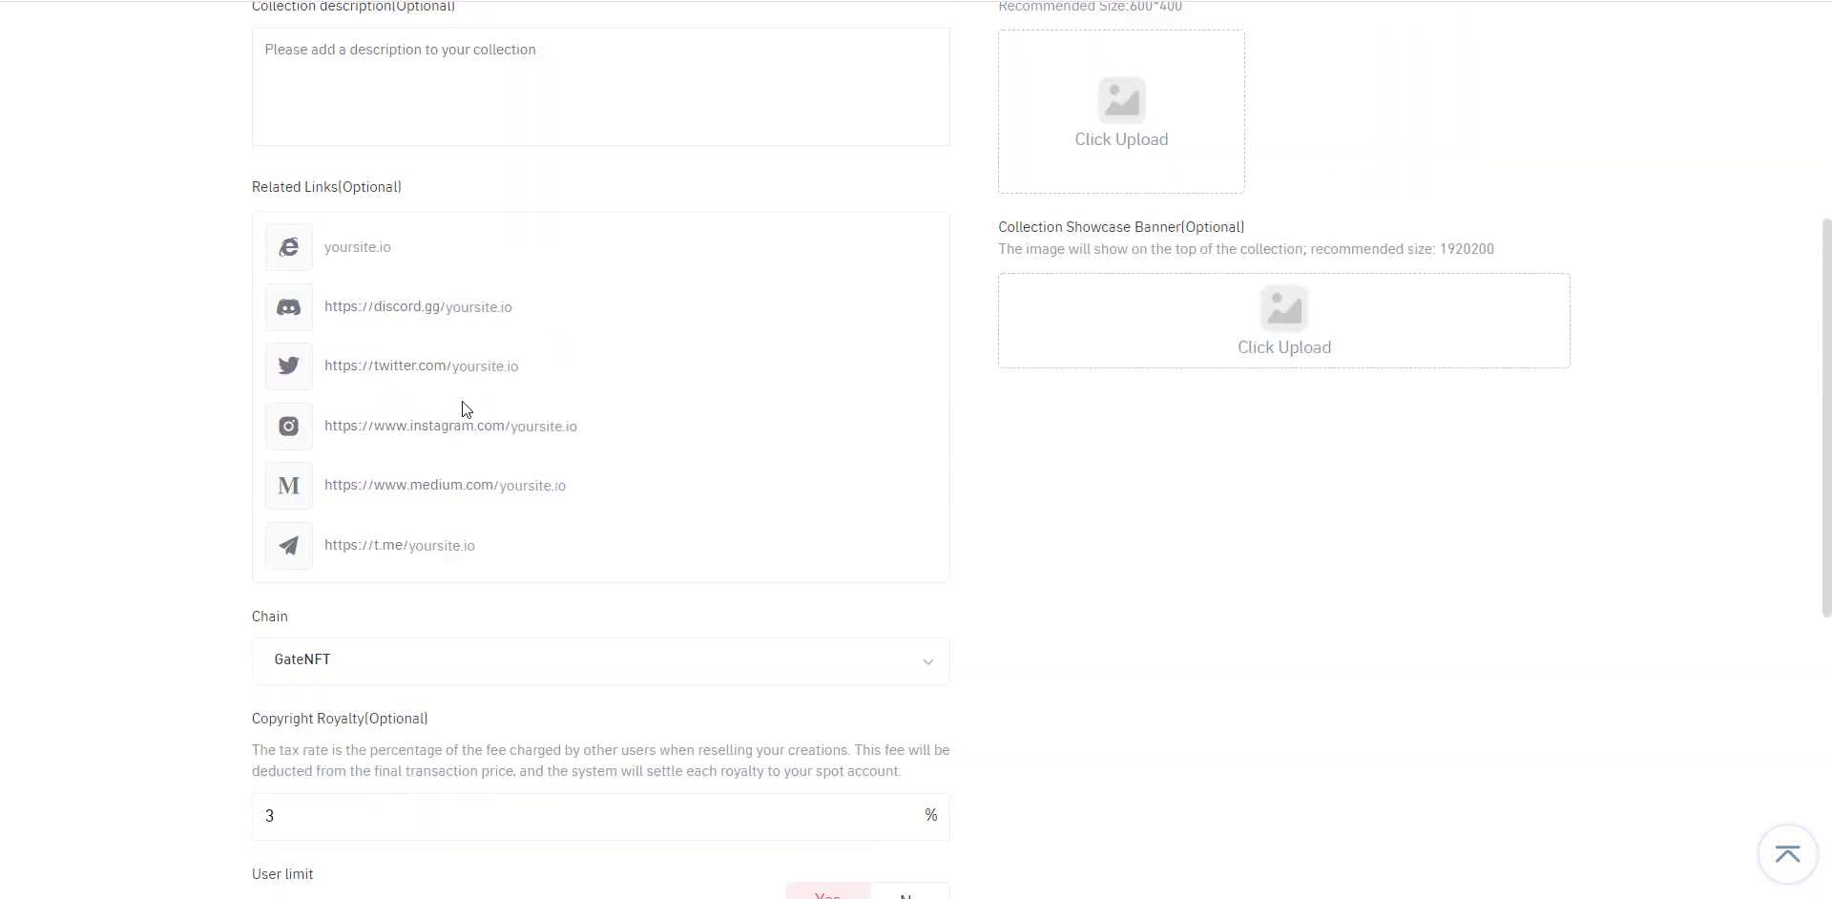
scroll(581, 689, down, 2)
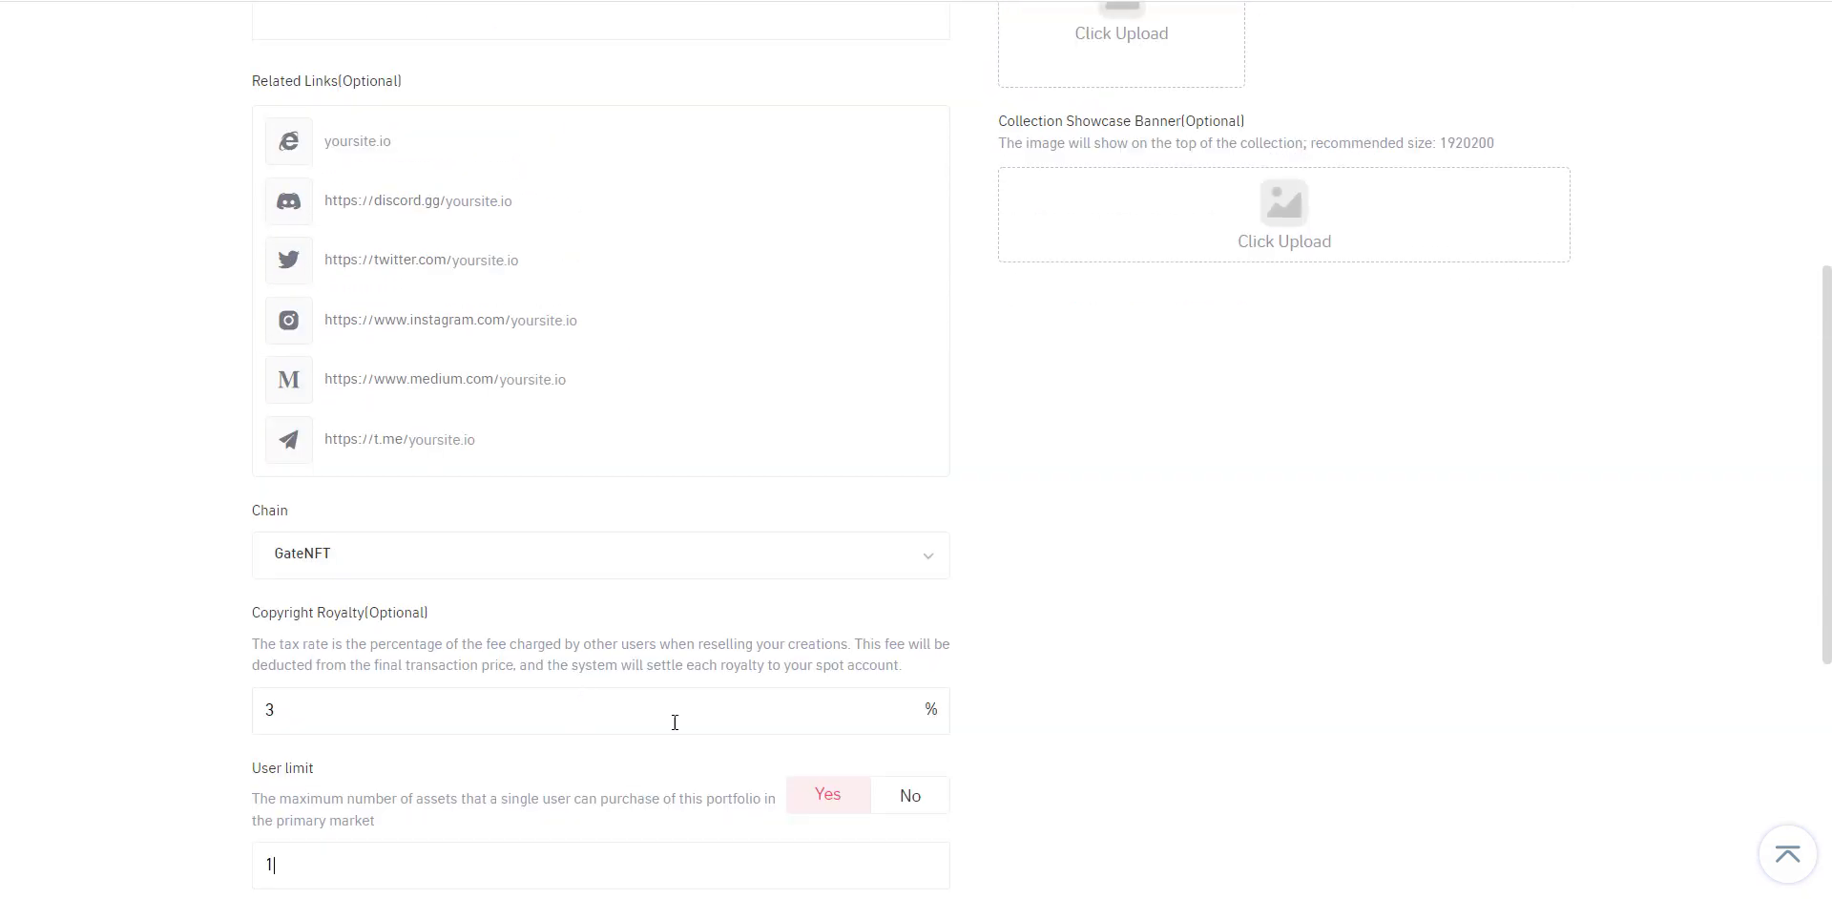
scroll(584, 690, up, 1)
scroll(1132, 467, down, 5)
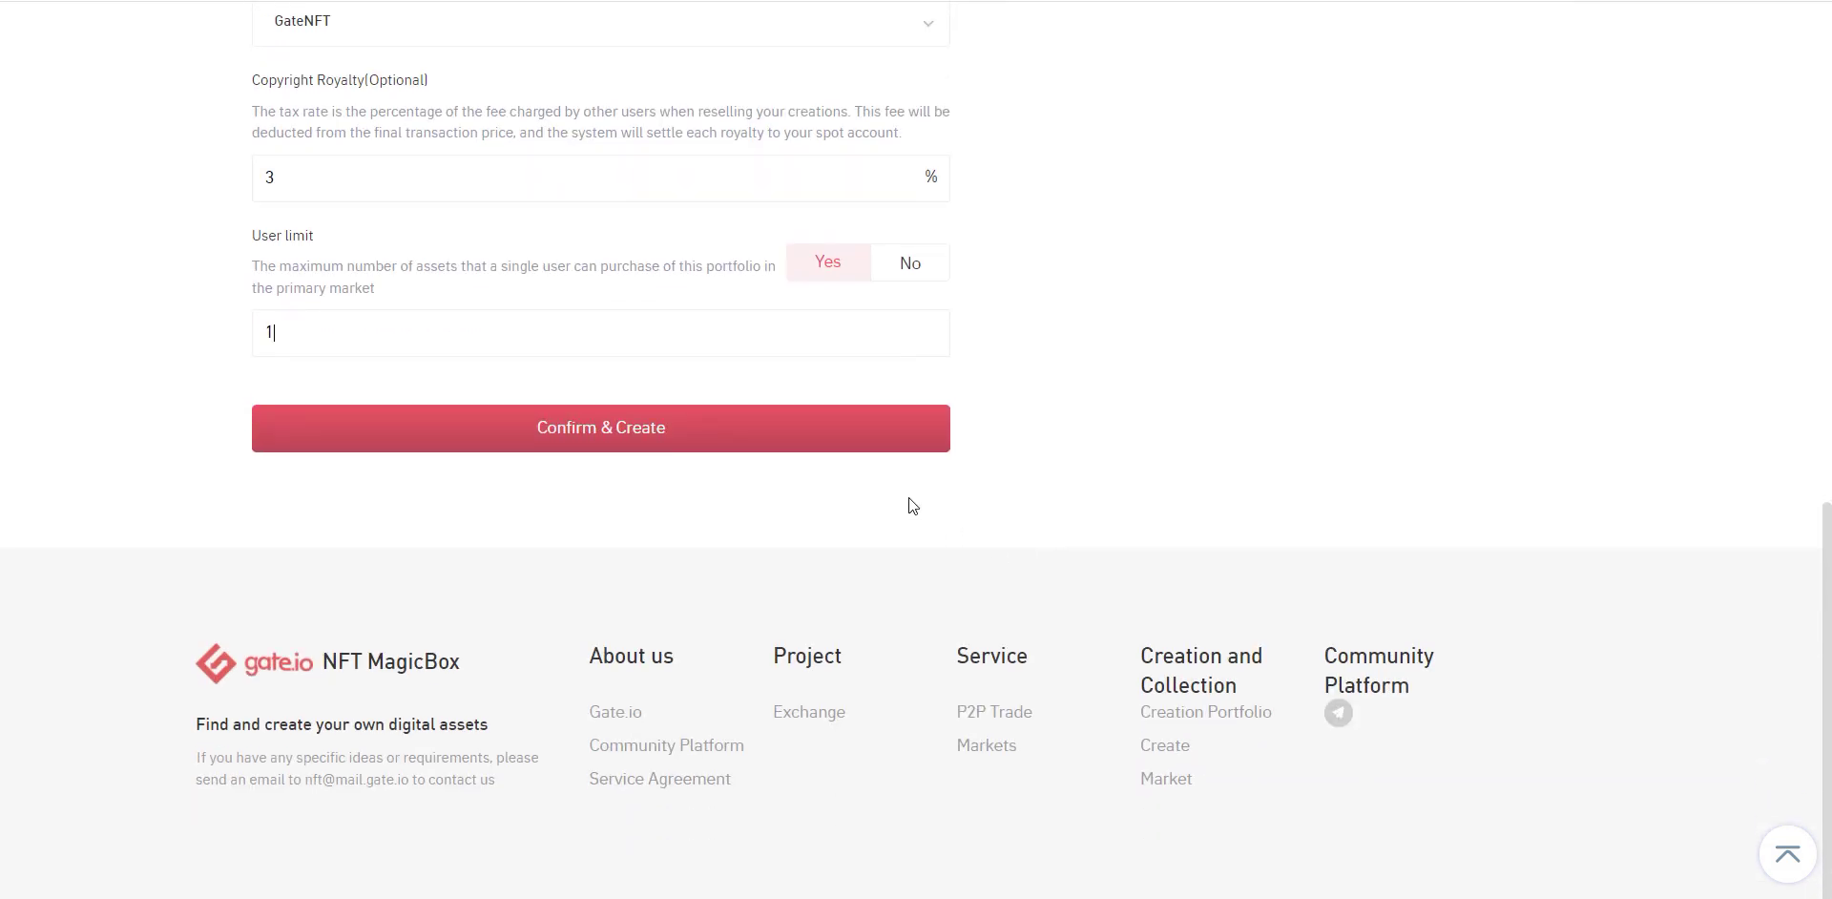
scroll(933, 654, up, 1)
scroll(1047, 645, up, 8)
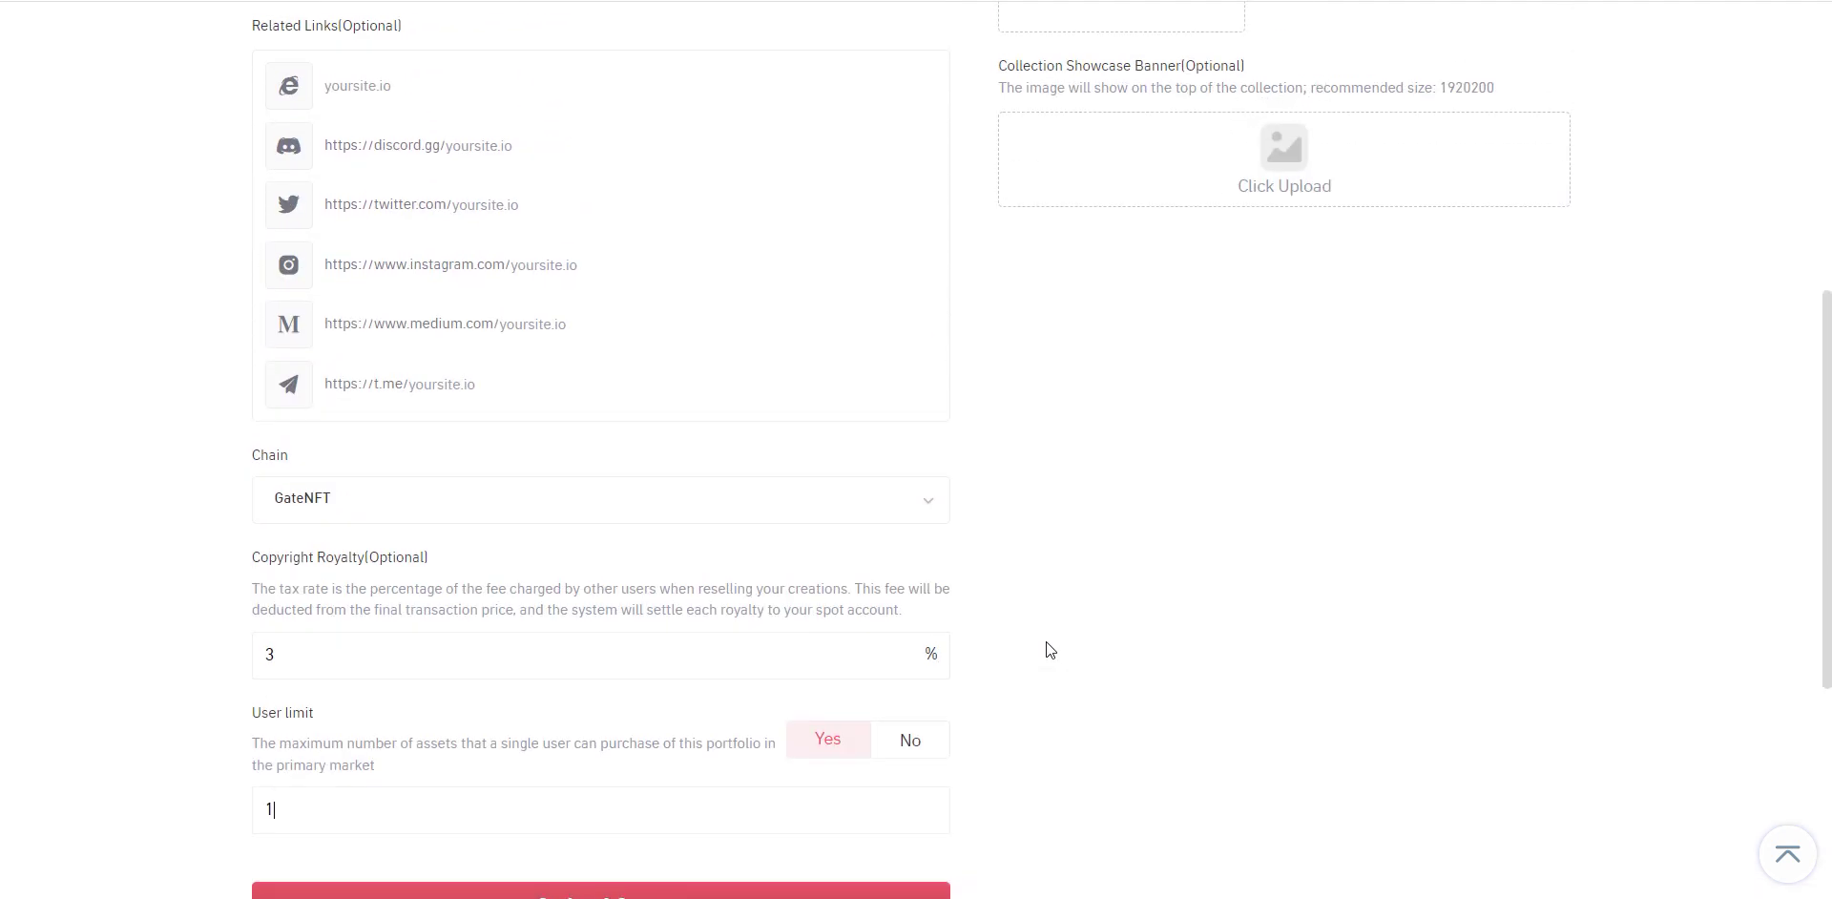
Leave the collection form for My Assets, view the existing Project Affordable collection and return to the owned NFTs.
click(233, 117)
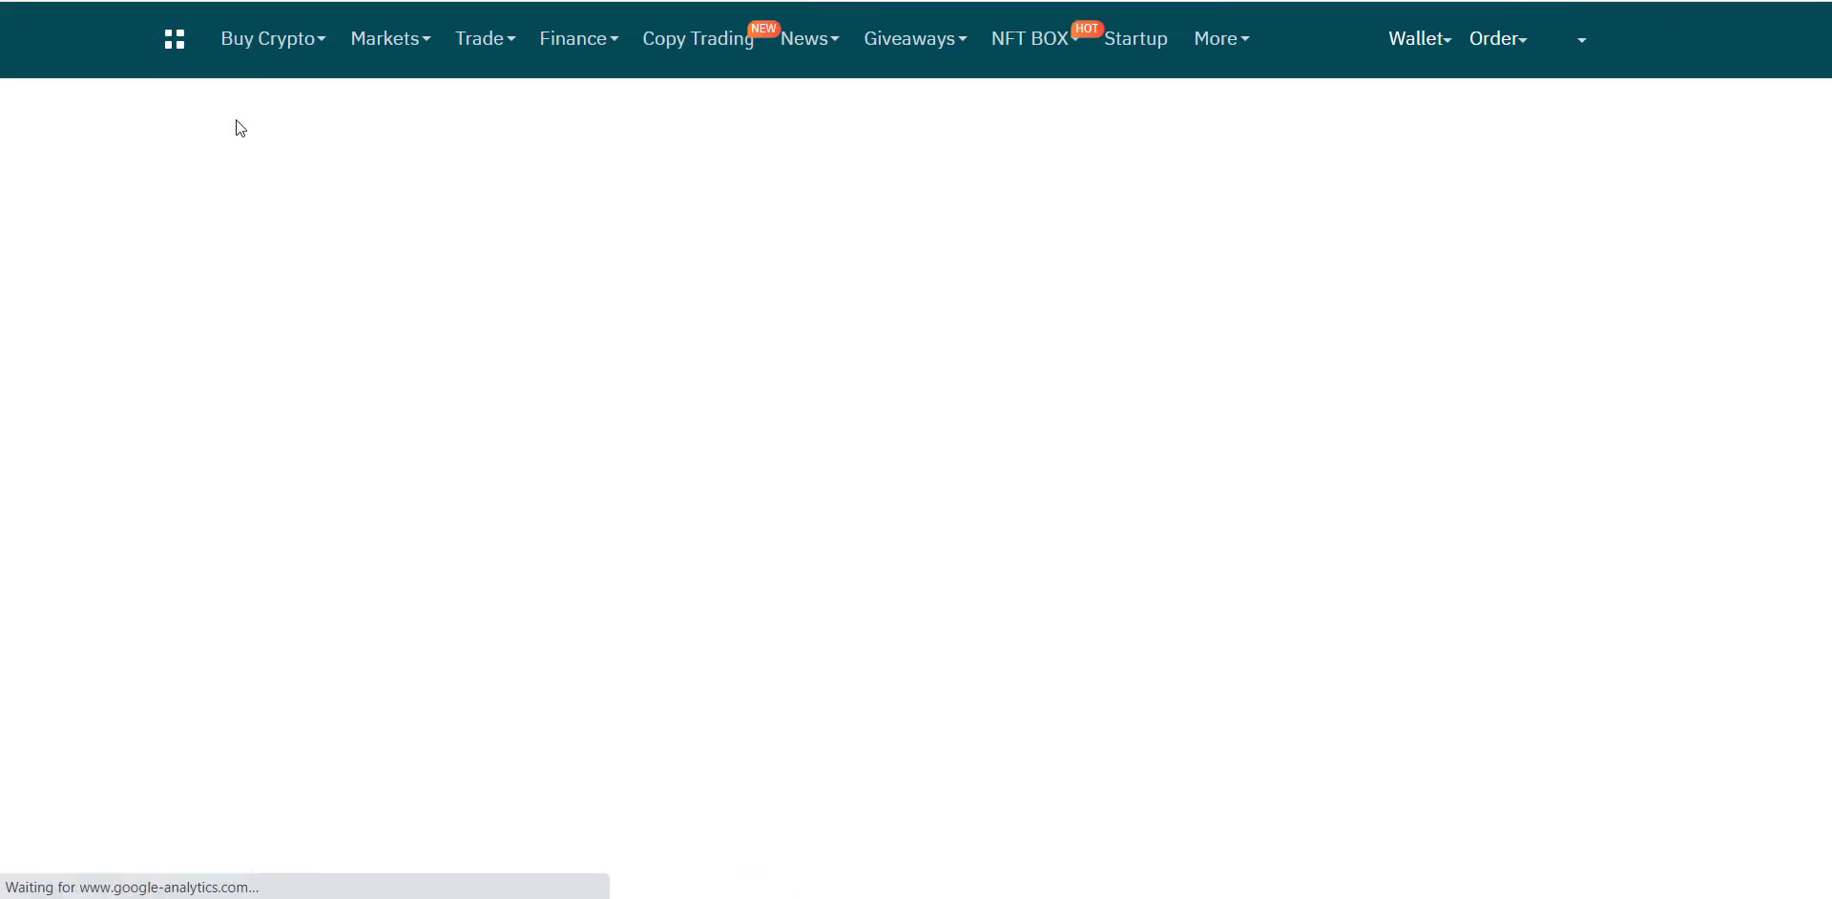
click(625, 360)
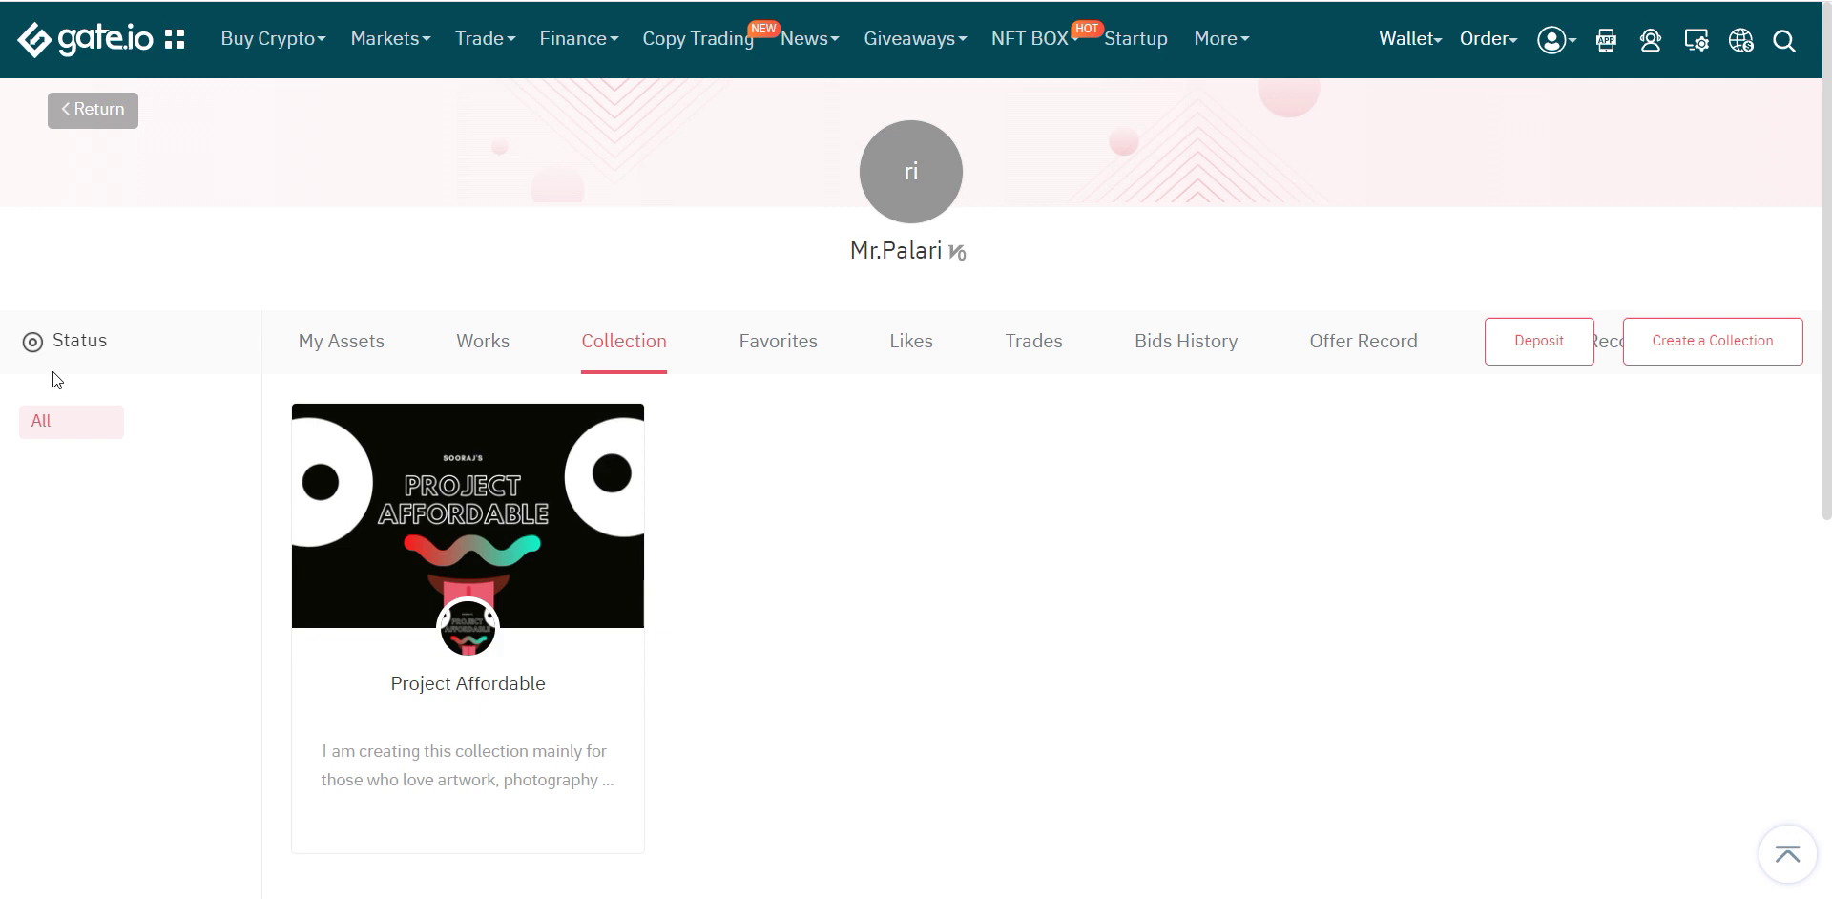
mouse_move(458, 477)
click(349, 358)
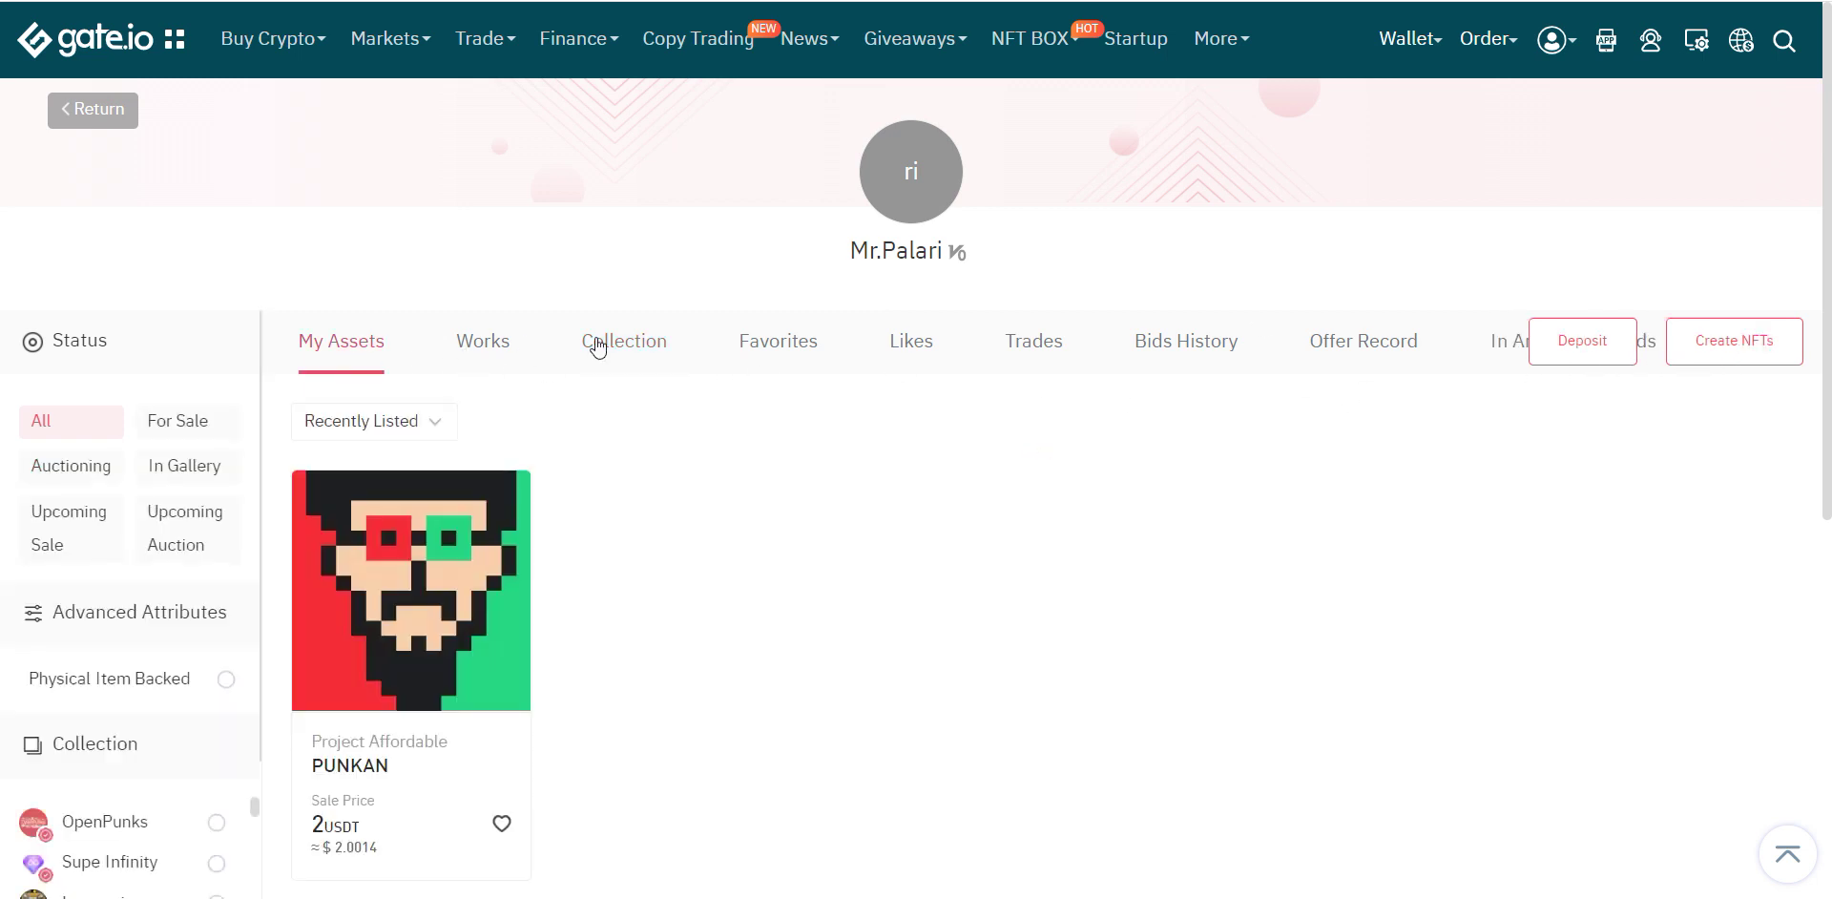
Start a new NFT work named "logo" and view the collection choices for it.
click(1756, 355)
click(510, 422)
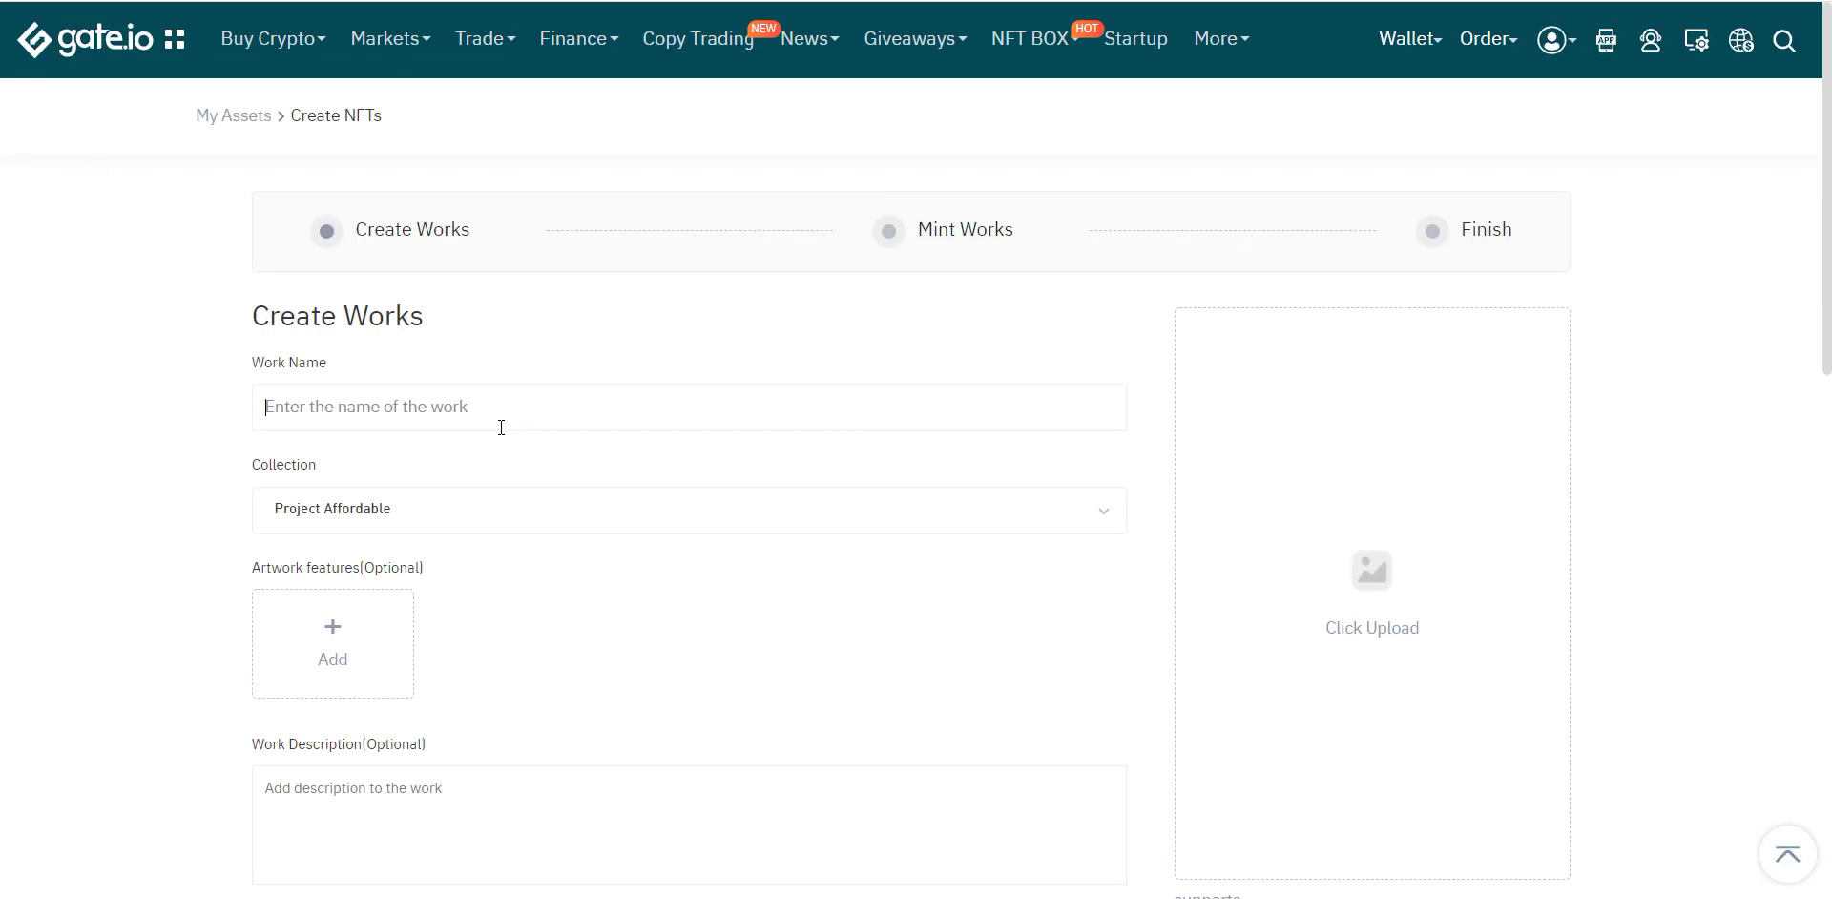
text(logo)
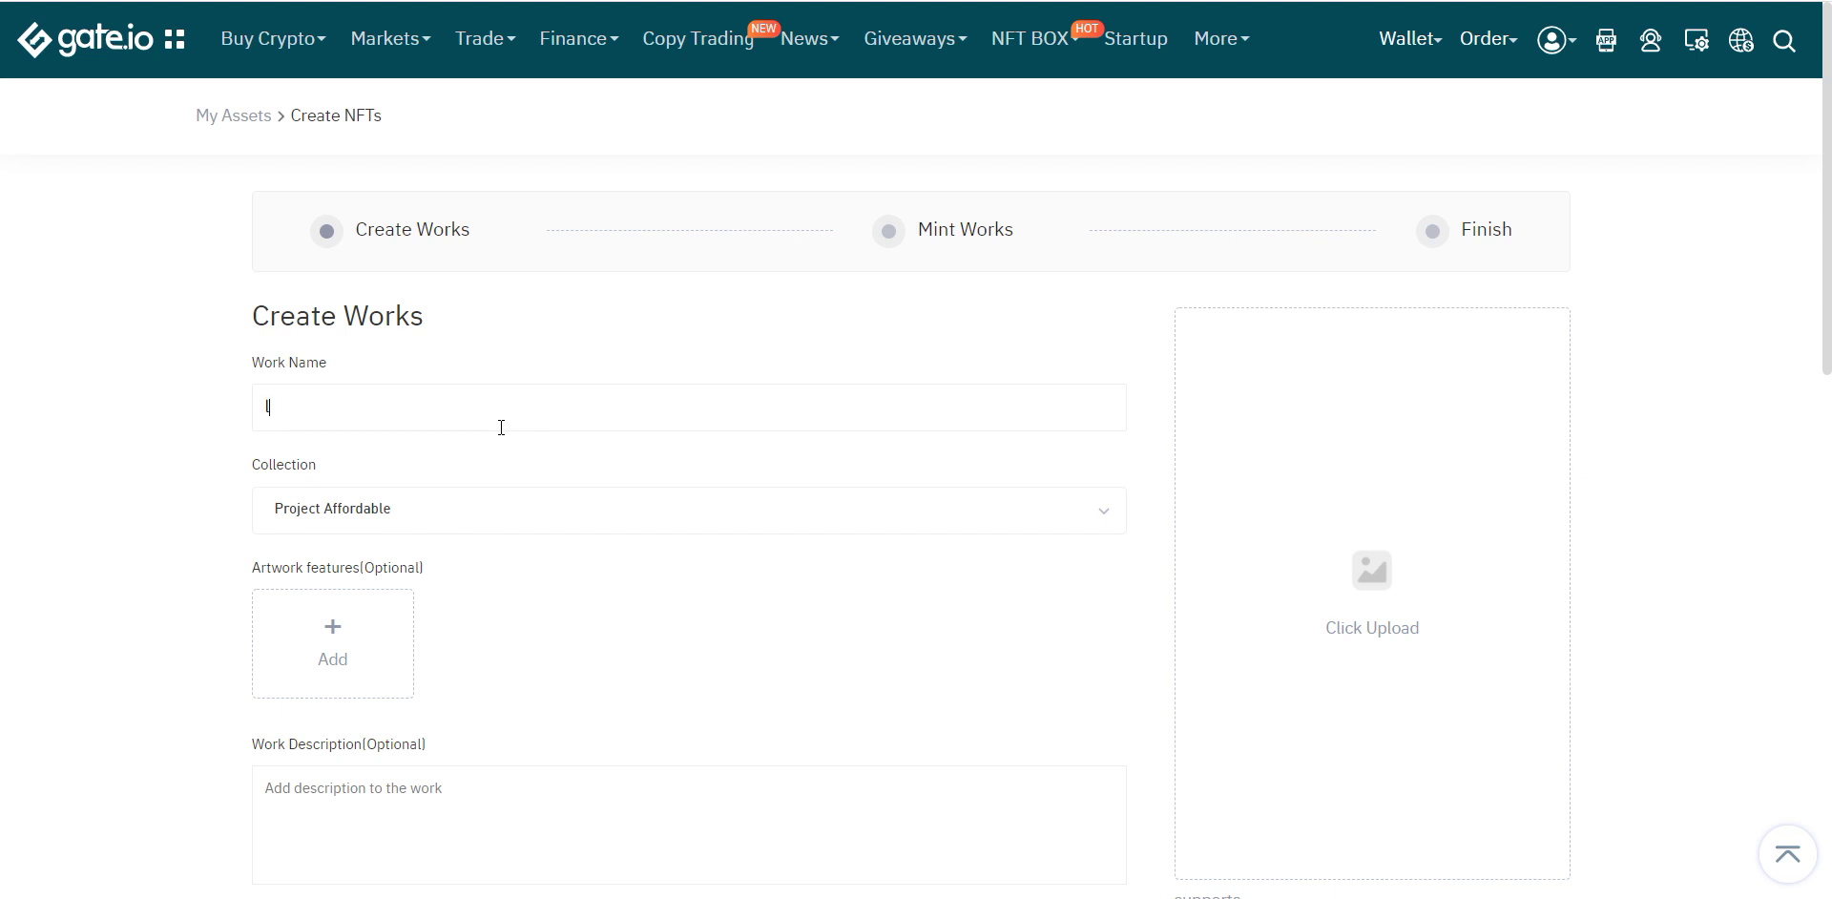
click(444, 504)
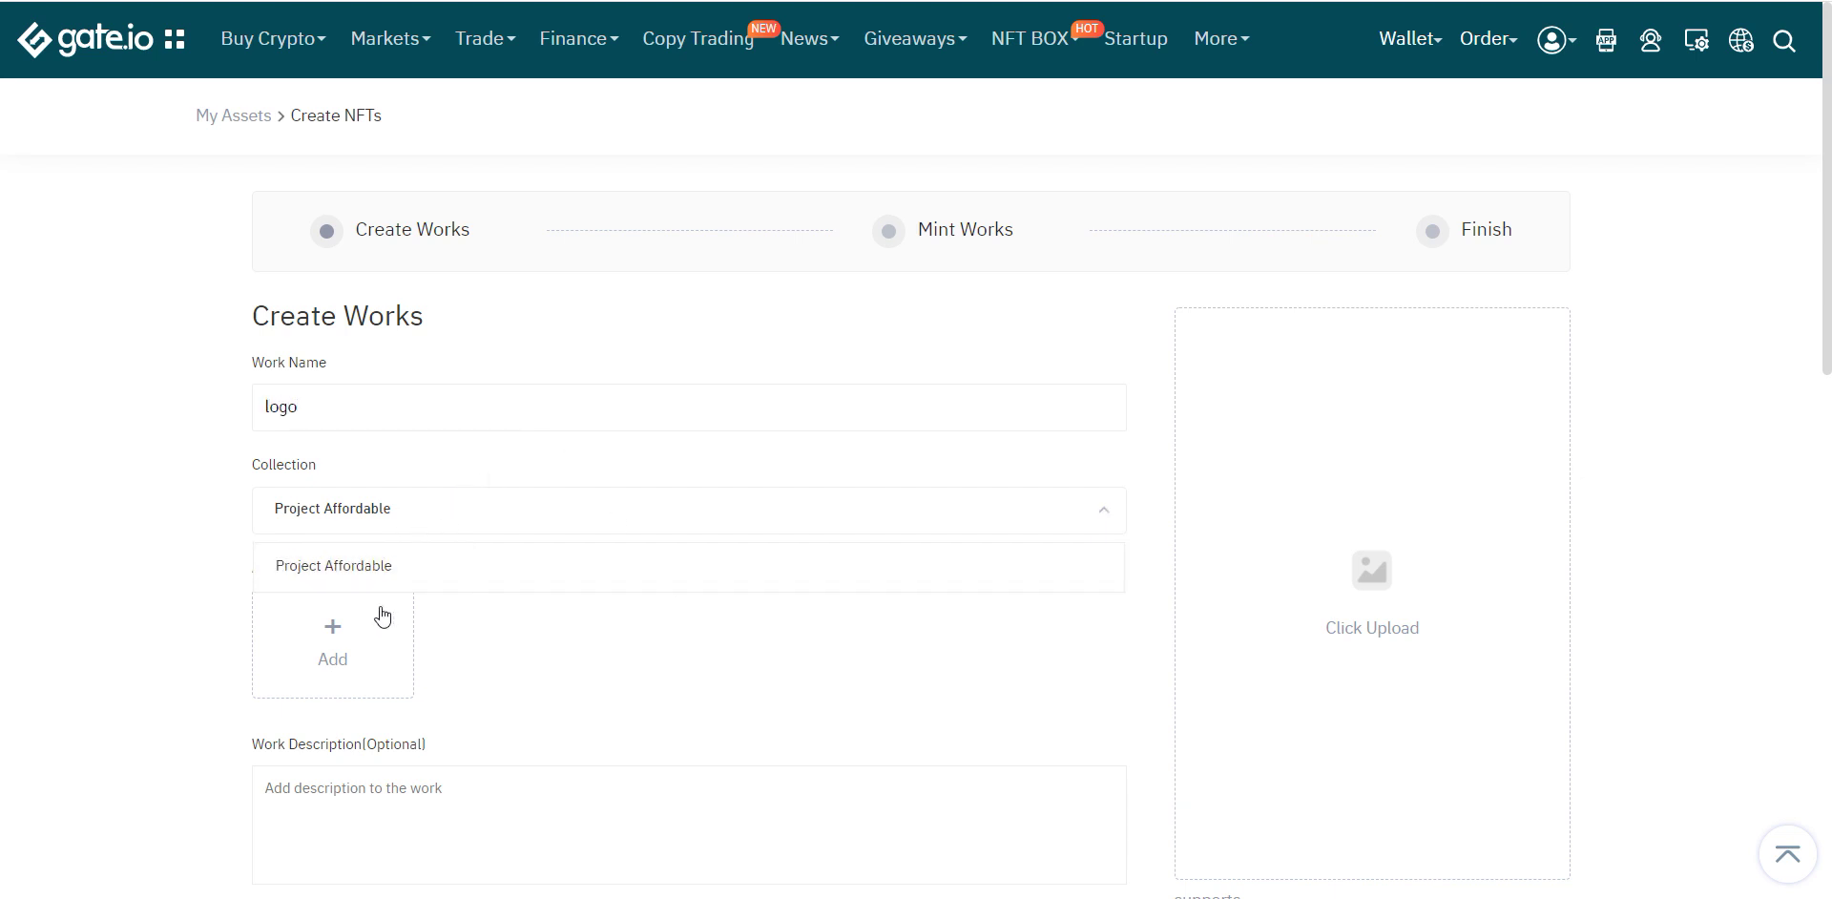
Add an artwork feature to the work with the attribute name "logo" and the details "channel".
click(360, 671)
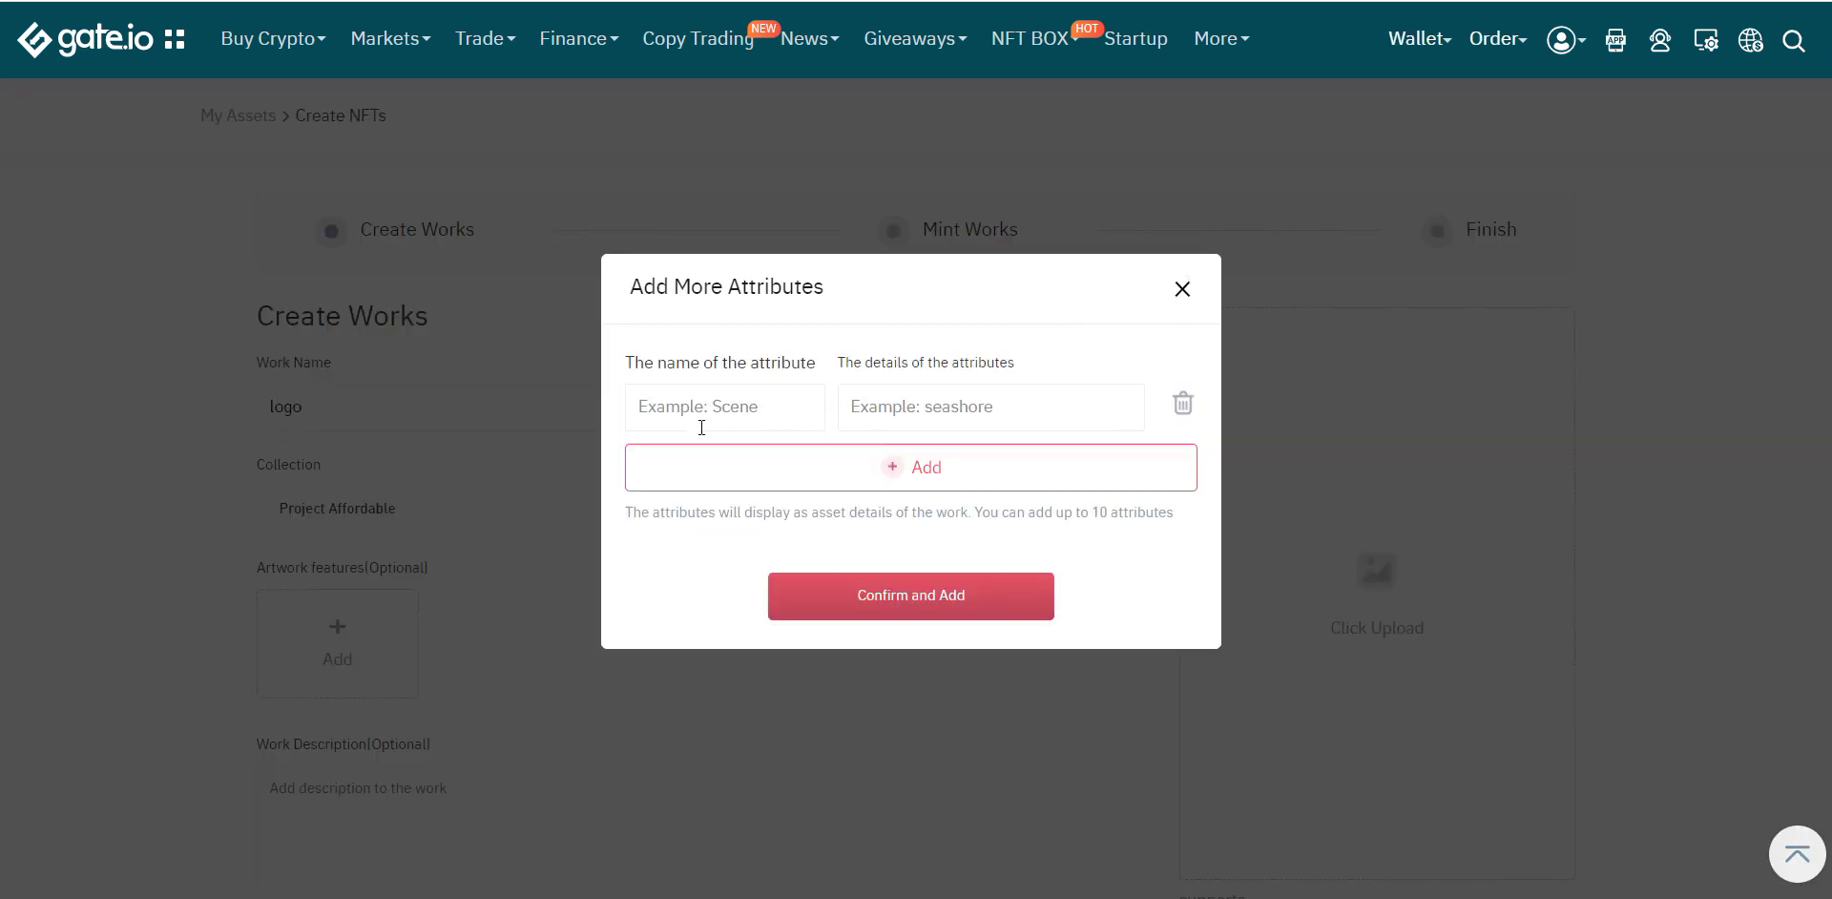
text(logo)
text(channel)
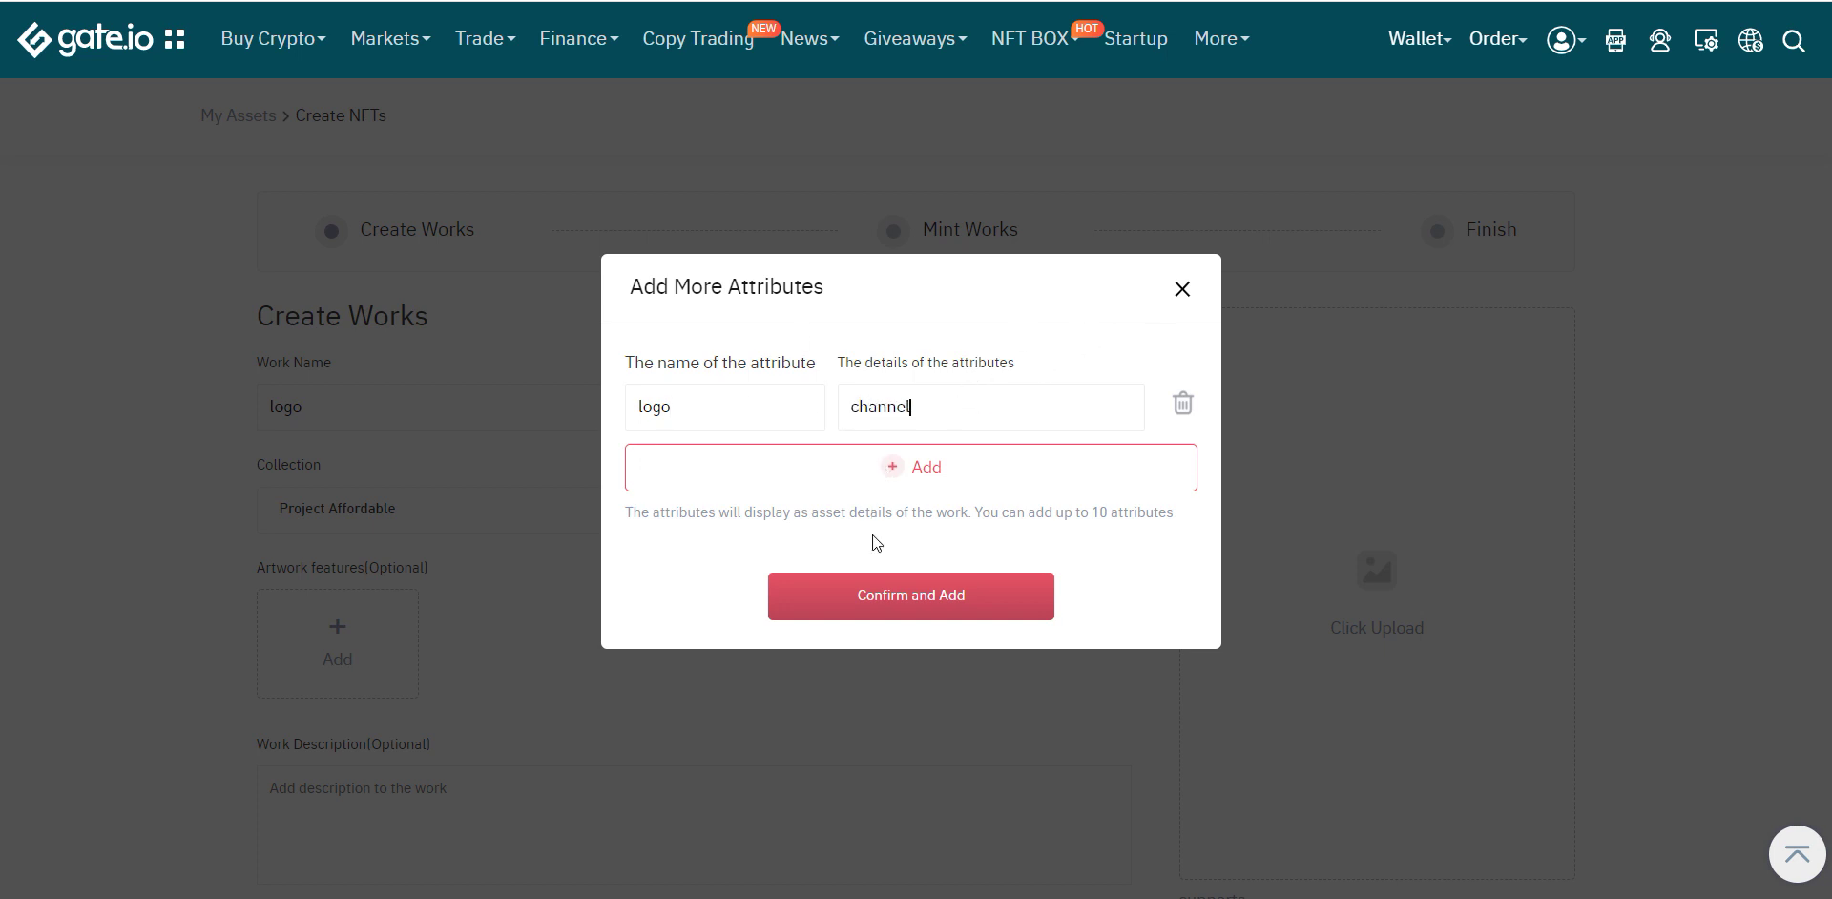
click(868, 598)
Enter the work description "logo of mallu beginners guide" and leave the unlockable content empty.
scroll(486, 560, down, 4)
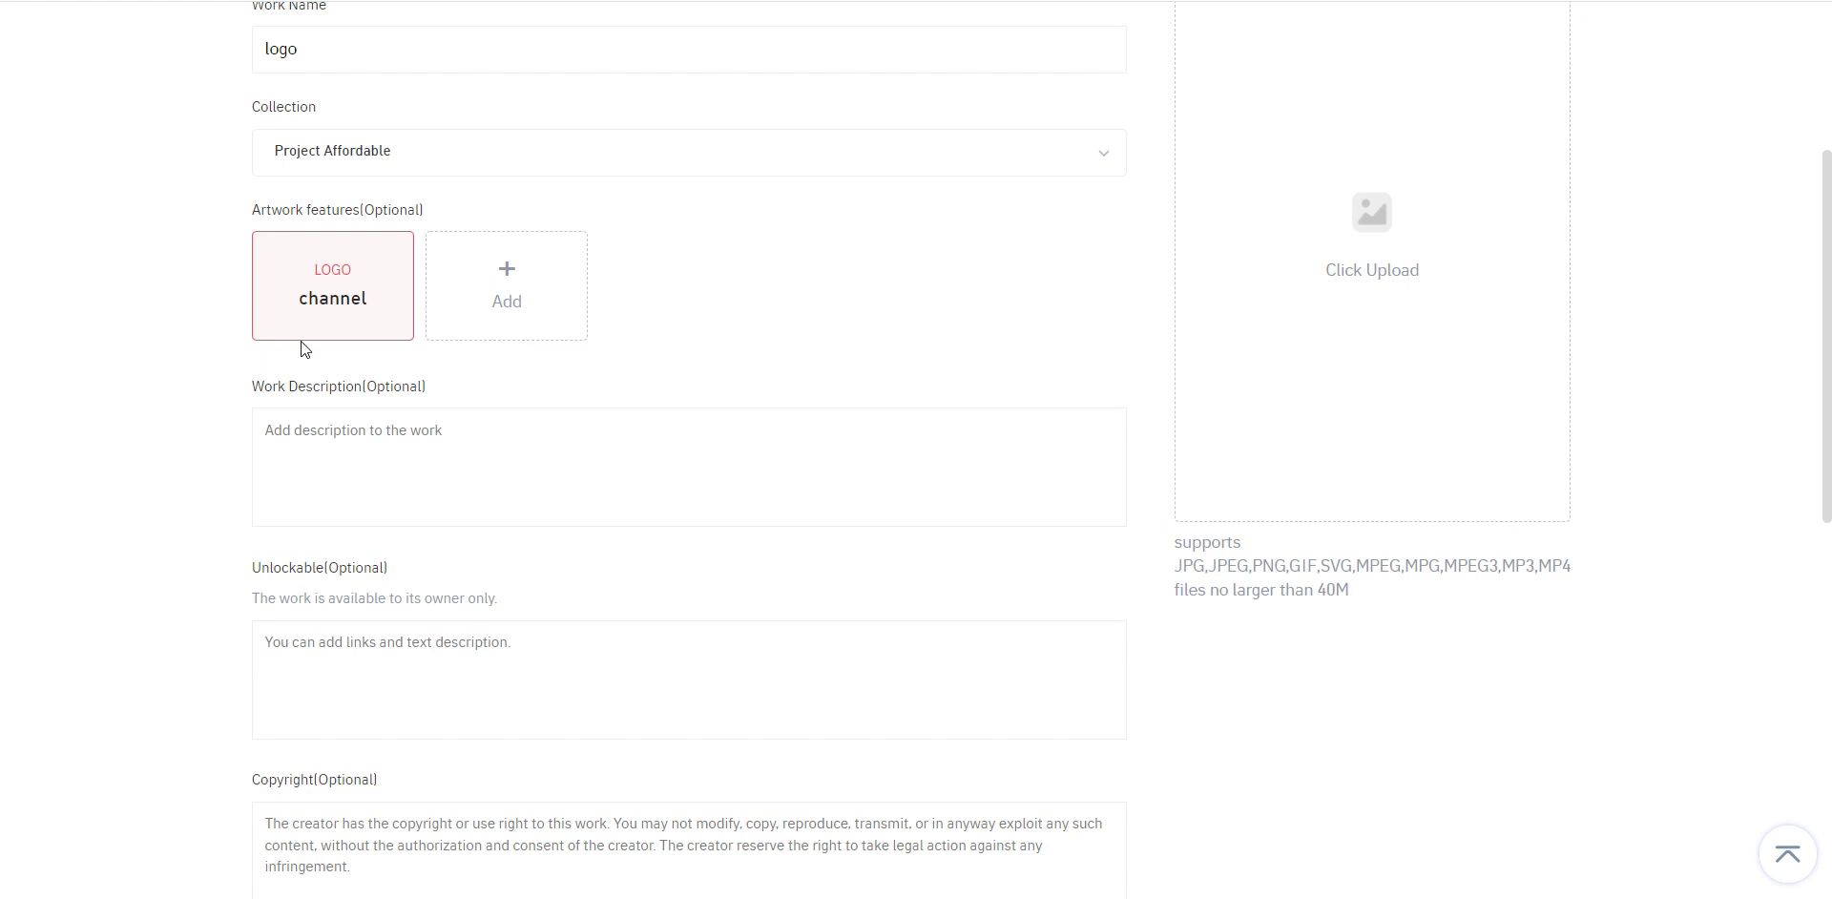
click(366, 466)
text(logo of mak)
text(lu begin)
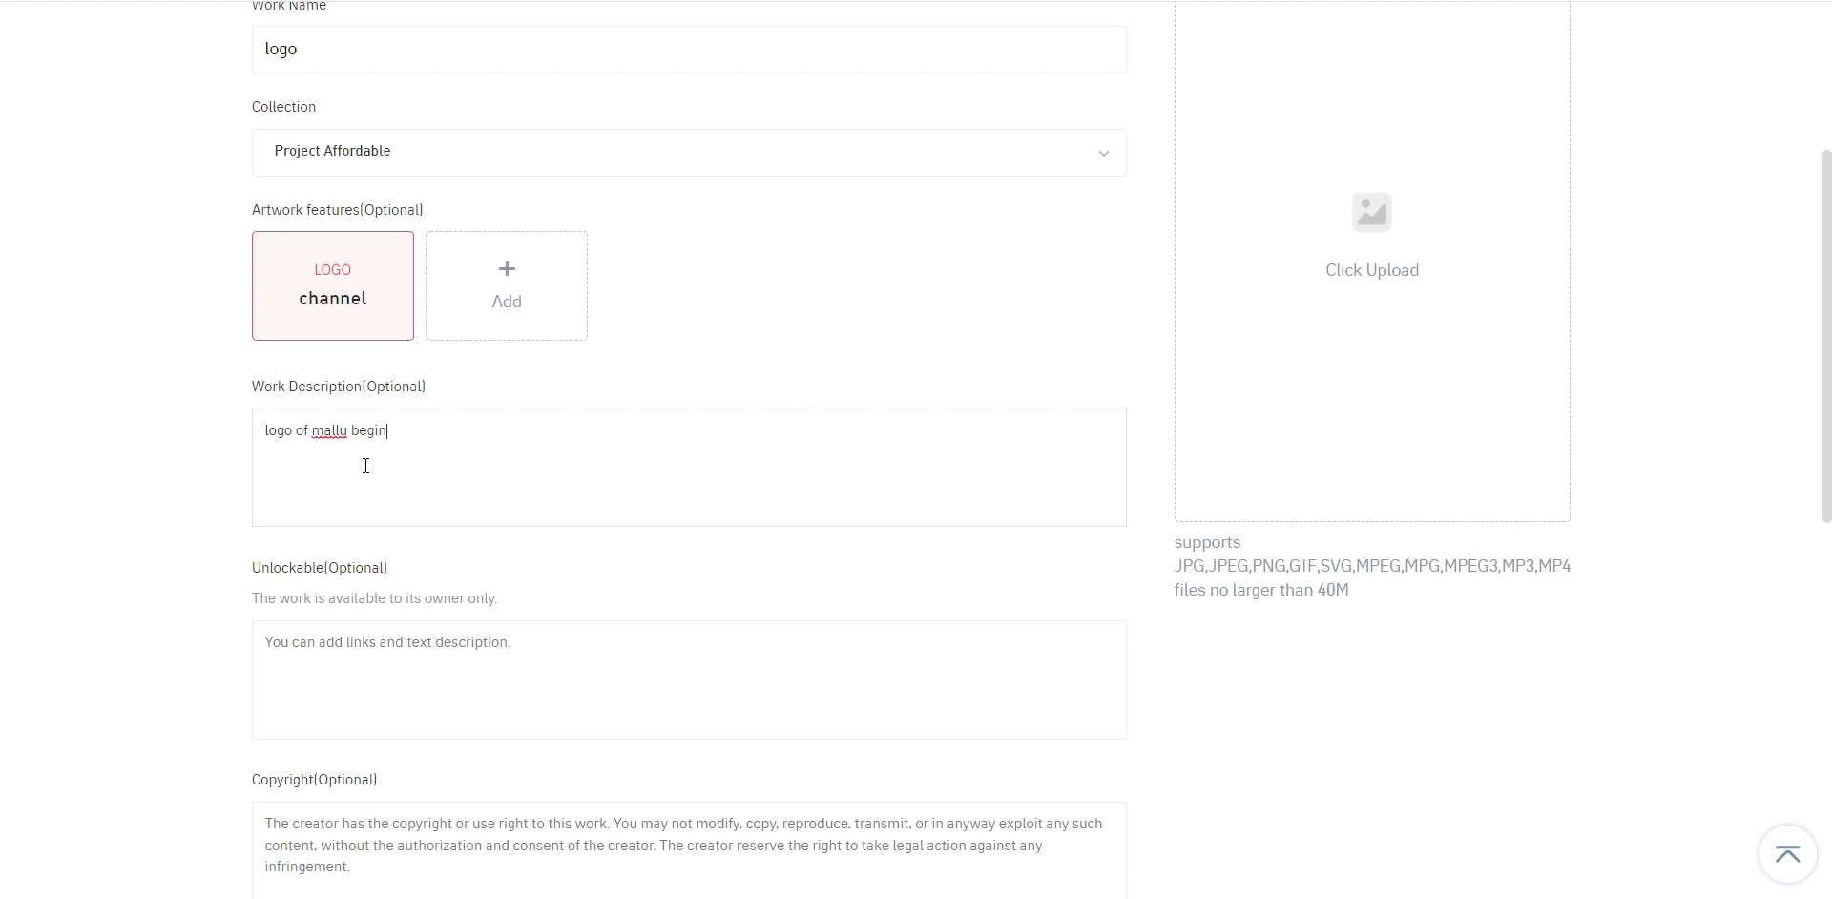
text(ners guide)
click(373, 646)
scroll(380, 628, down, 1)
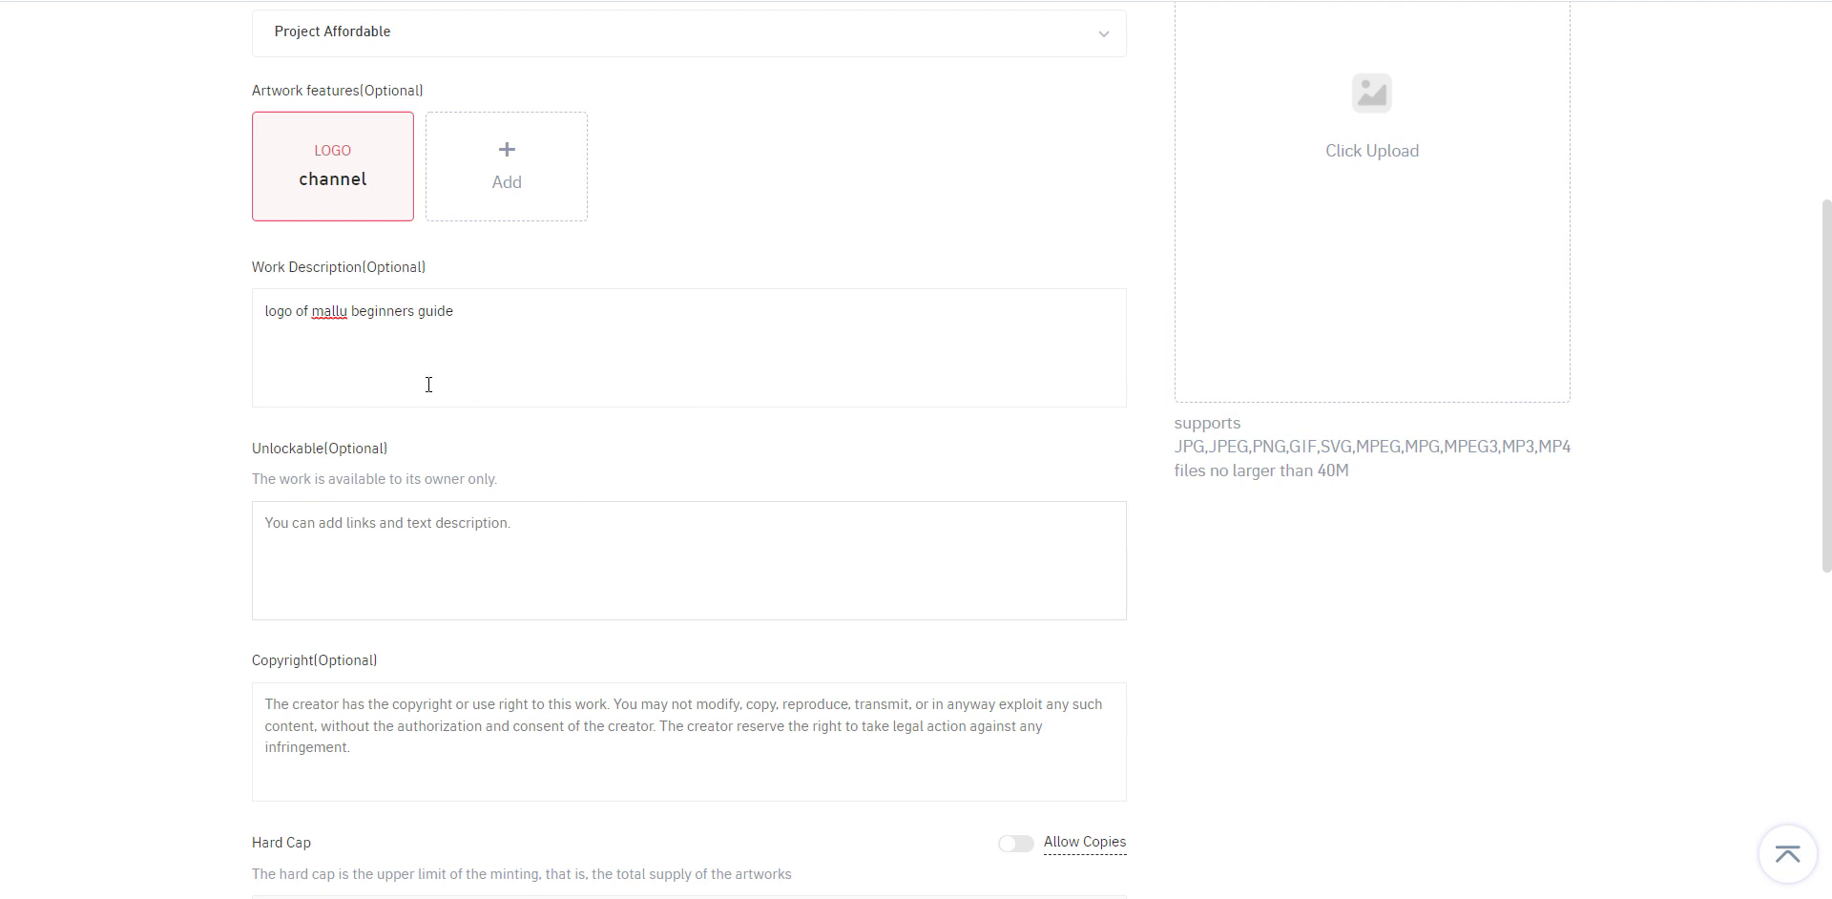
Try allowing copies with a hard cap of 2, and restore the single-copy hard cap of 1.
scroll(647, 643, down, 5)
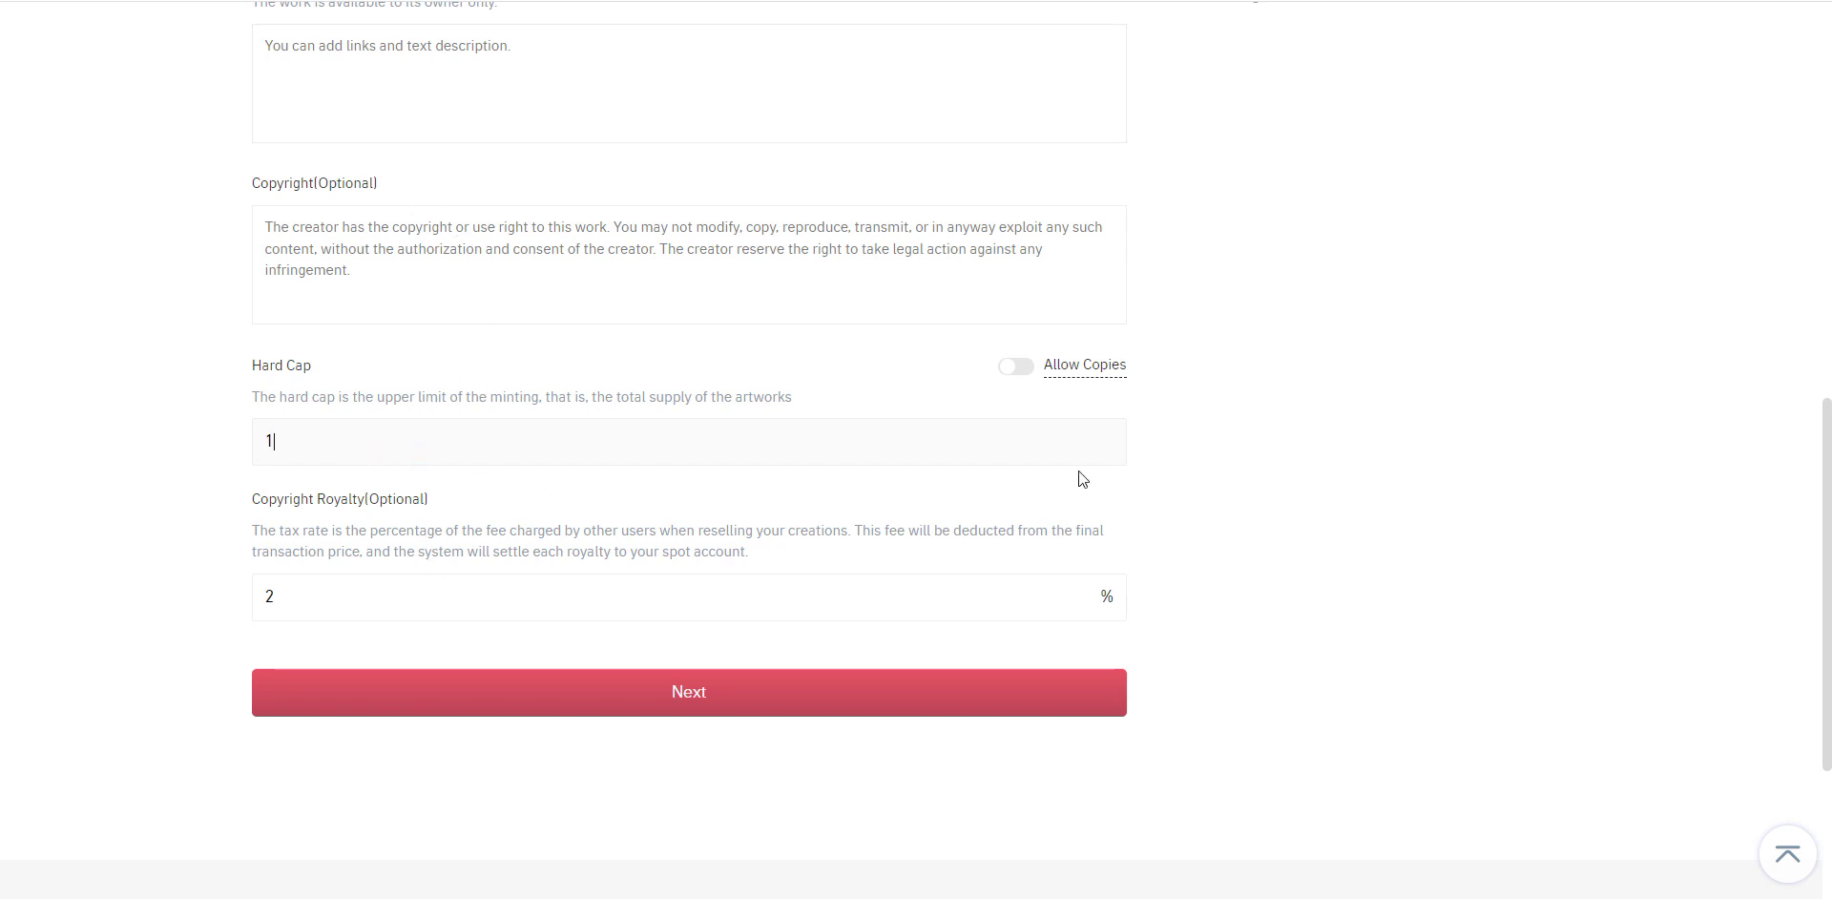
click(1019, 368)
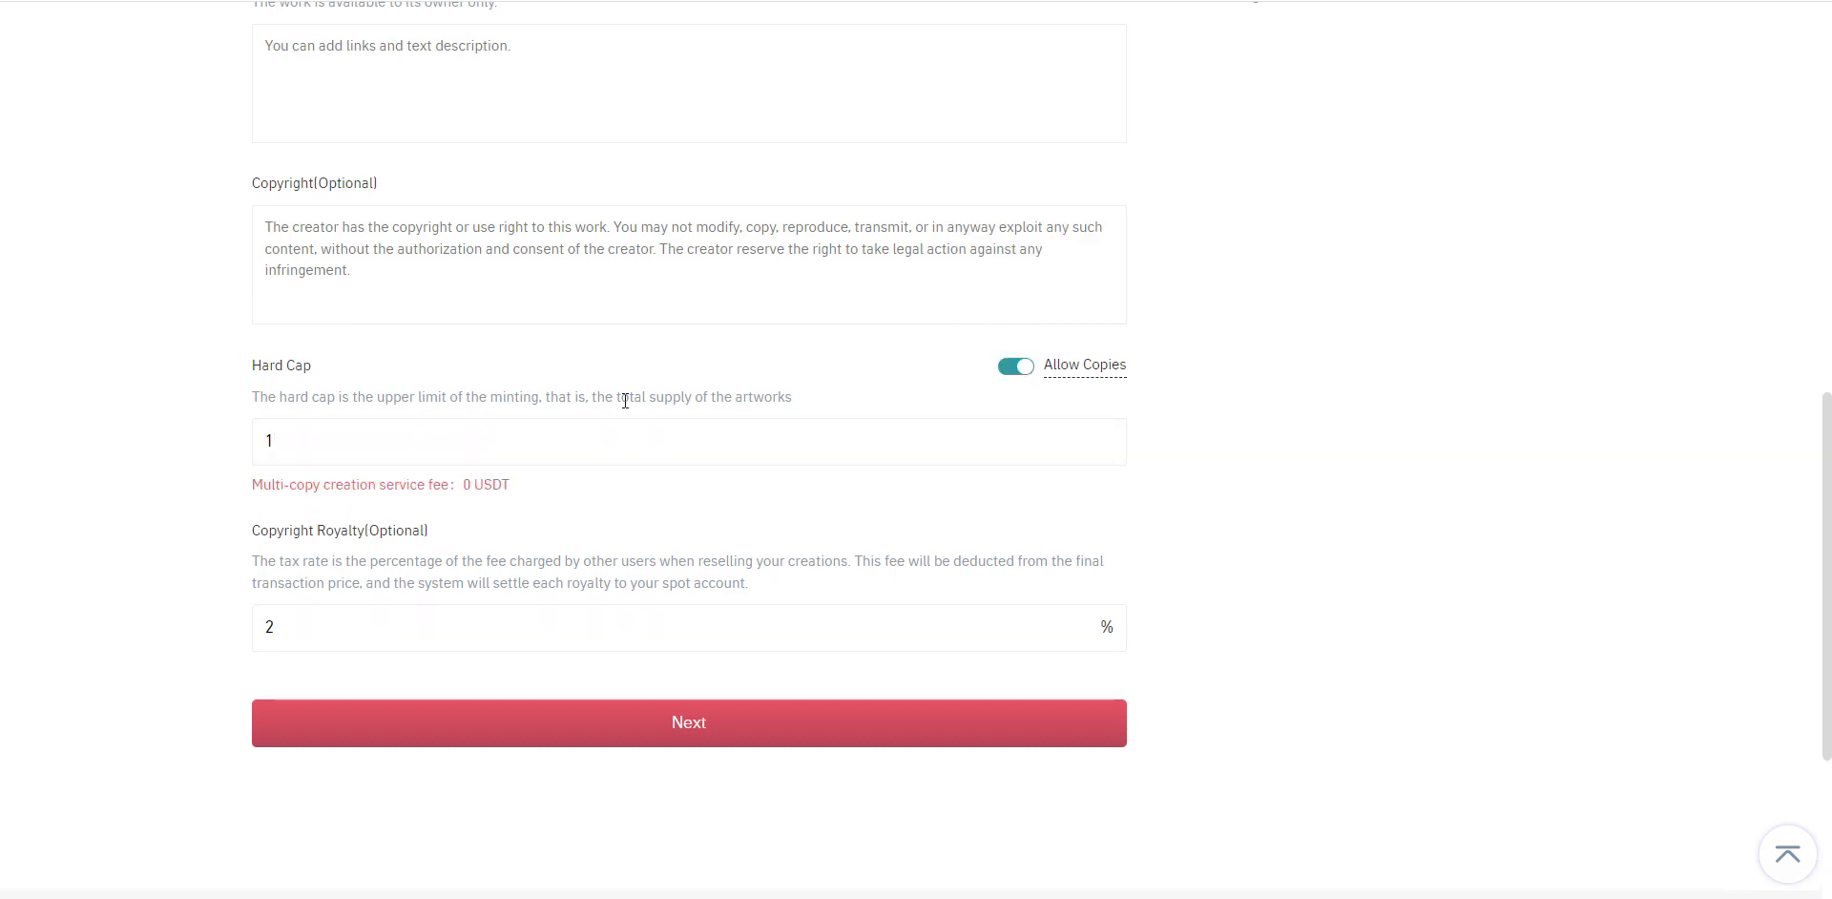
key(BackSpace)
text(2)
key(BackSpace)
text(1)
click(1025, 370)
Upload the Mallu Beginner's Guide logo image as the file of the work.
click(701, 703)
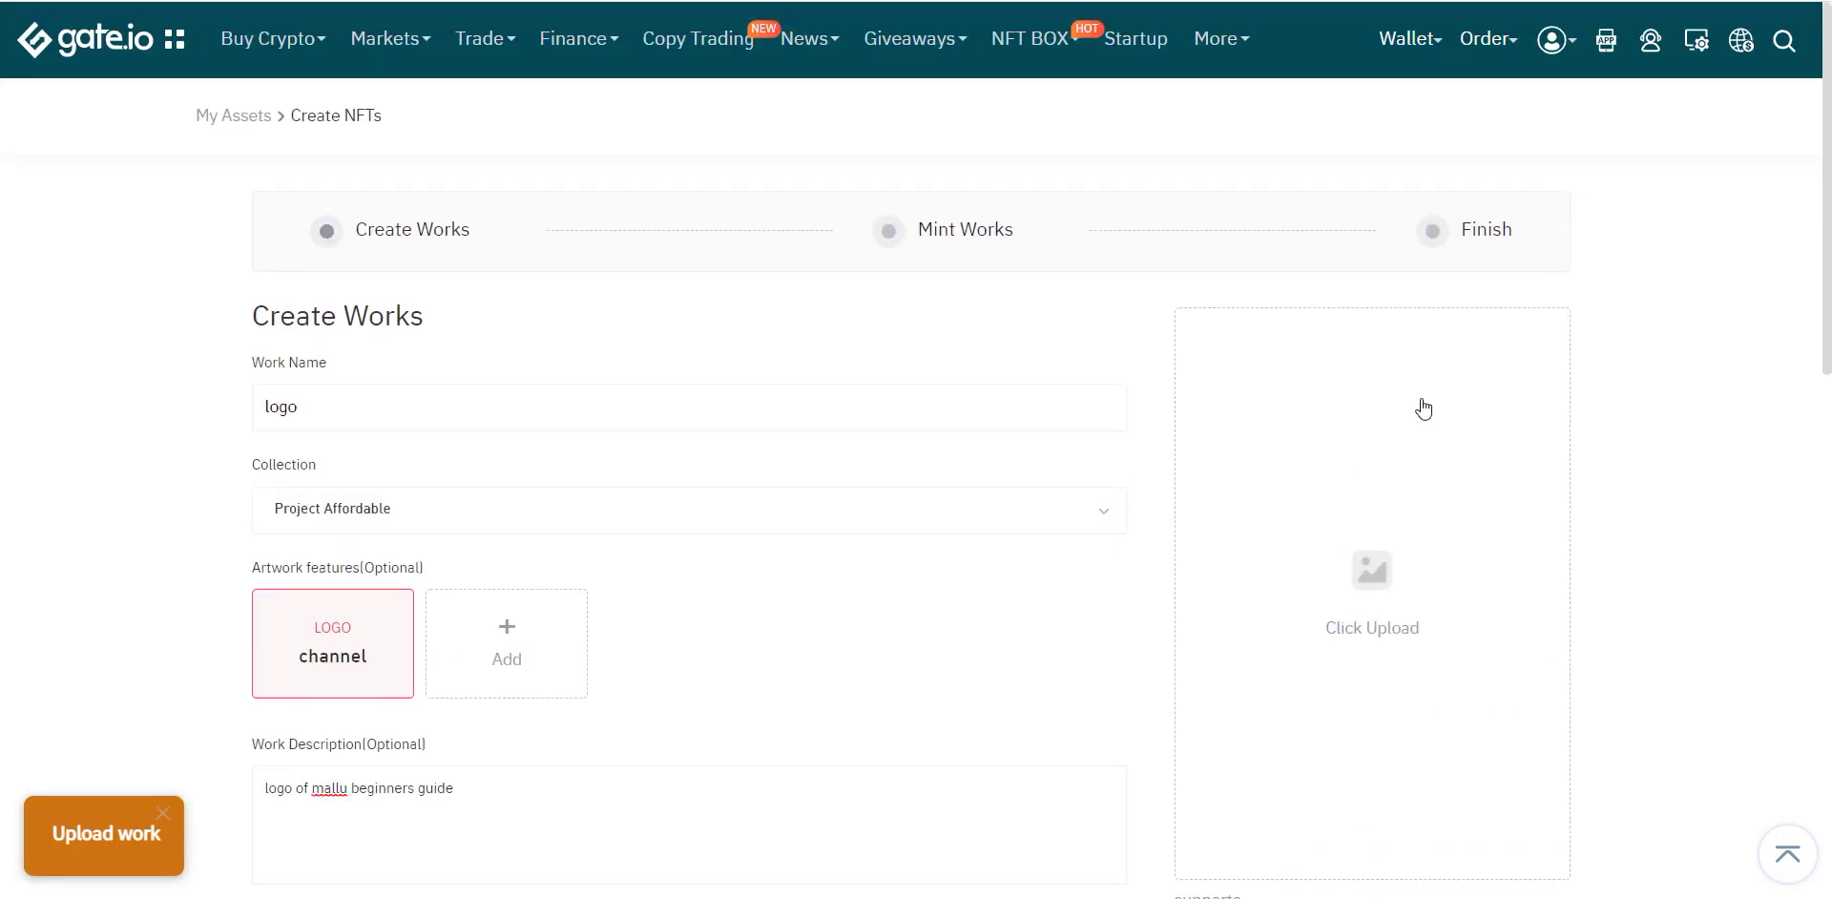
scroll(1428, 429, down, 3)
click(1348, 385)
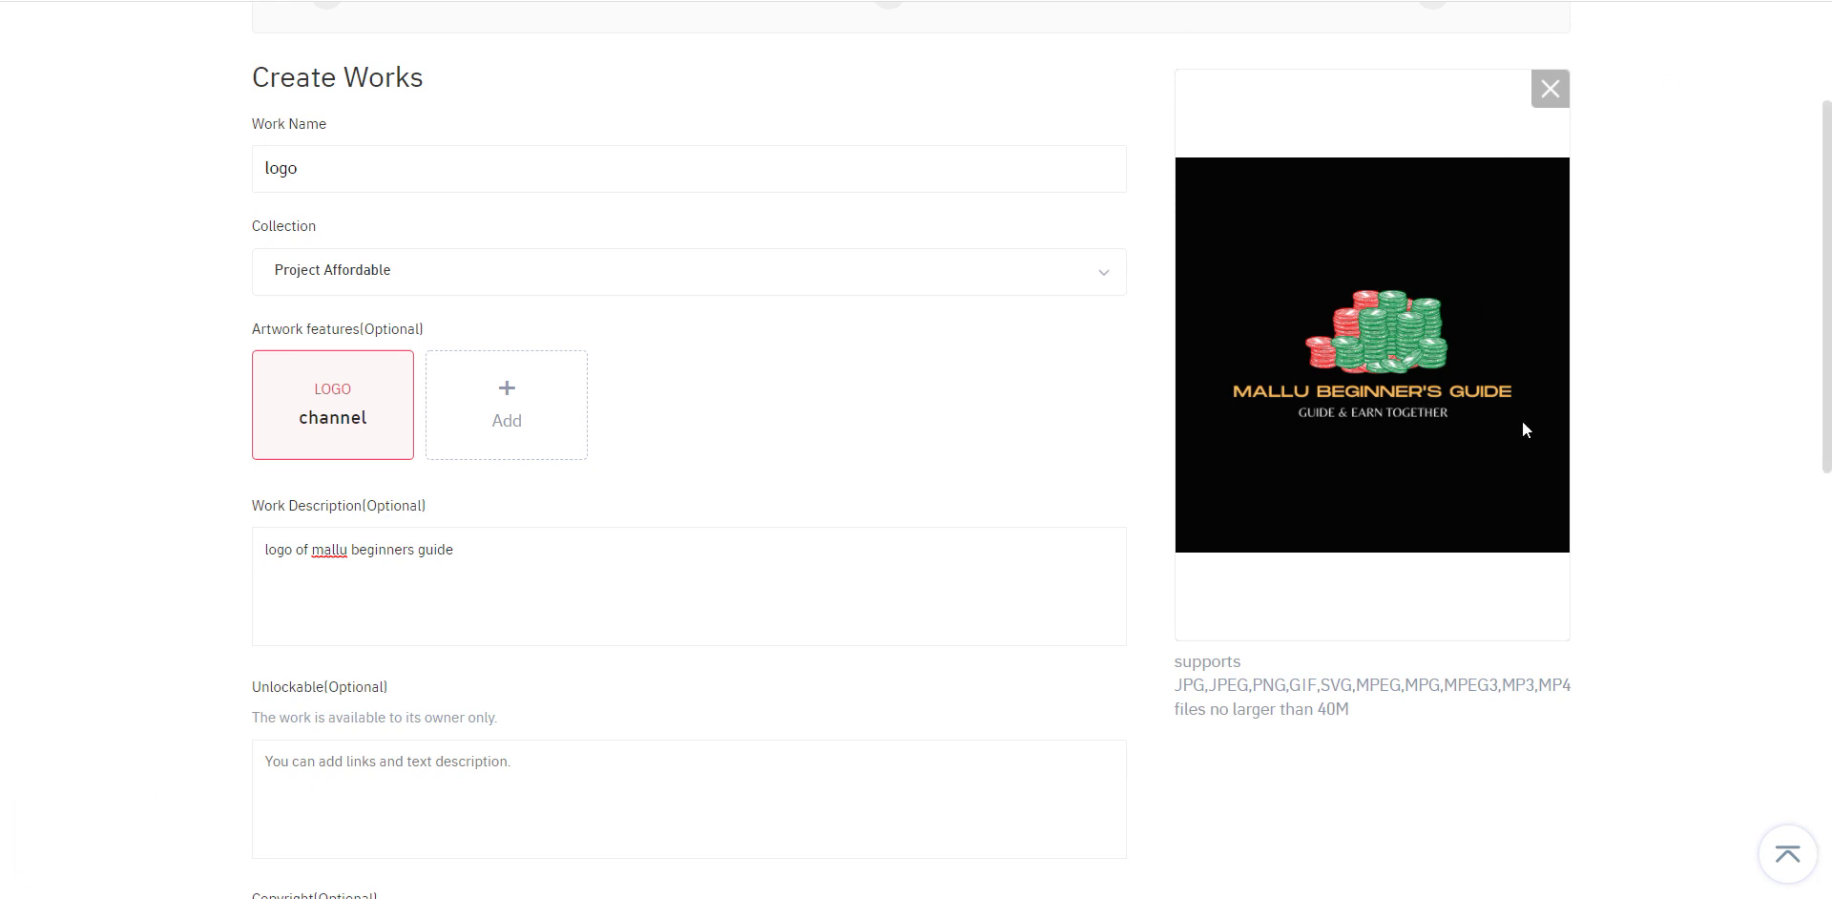
Submit the work's details and confirm holding its copyright to proceed to minting.
scroll(1529, 322, down, 7)
scroll(1438, 270, up, 3)
scroll(1372, 306, down, 6)
click(716, 454)
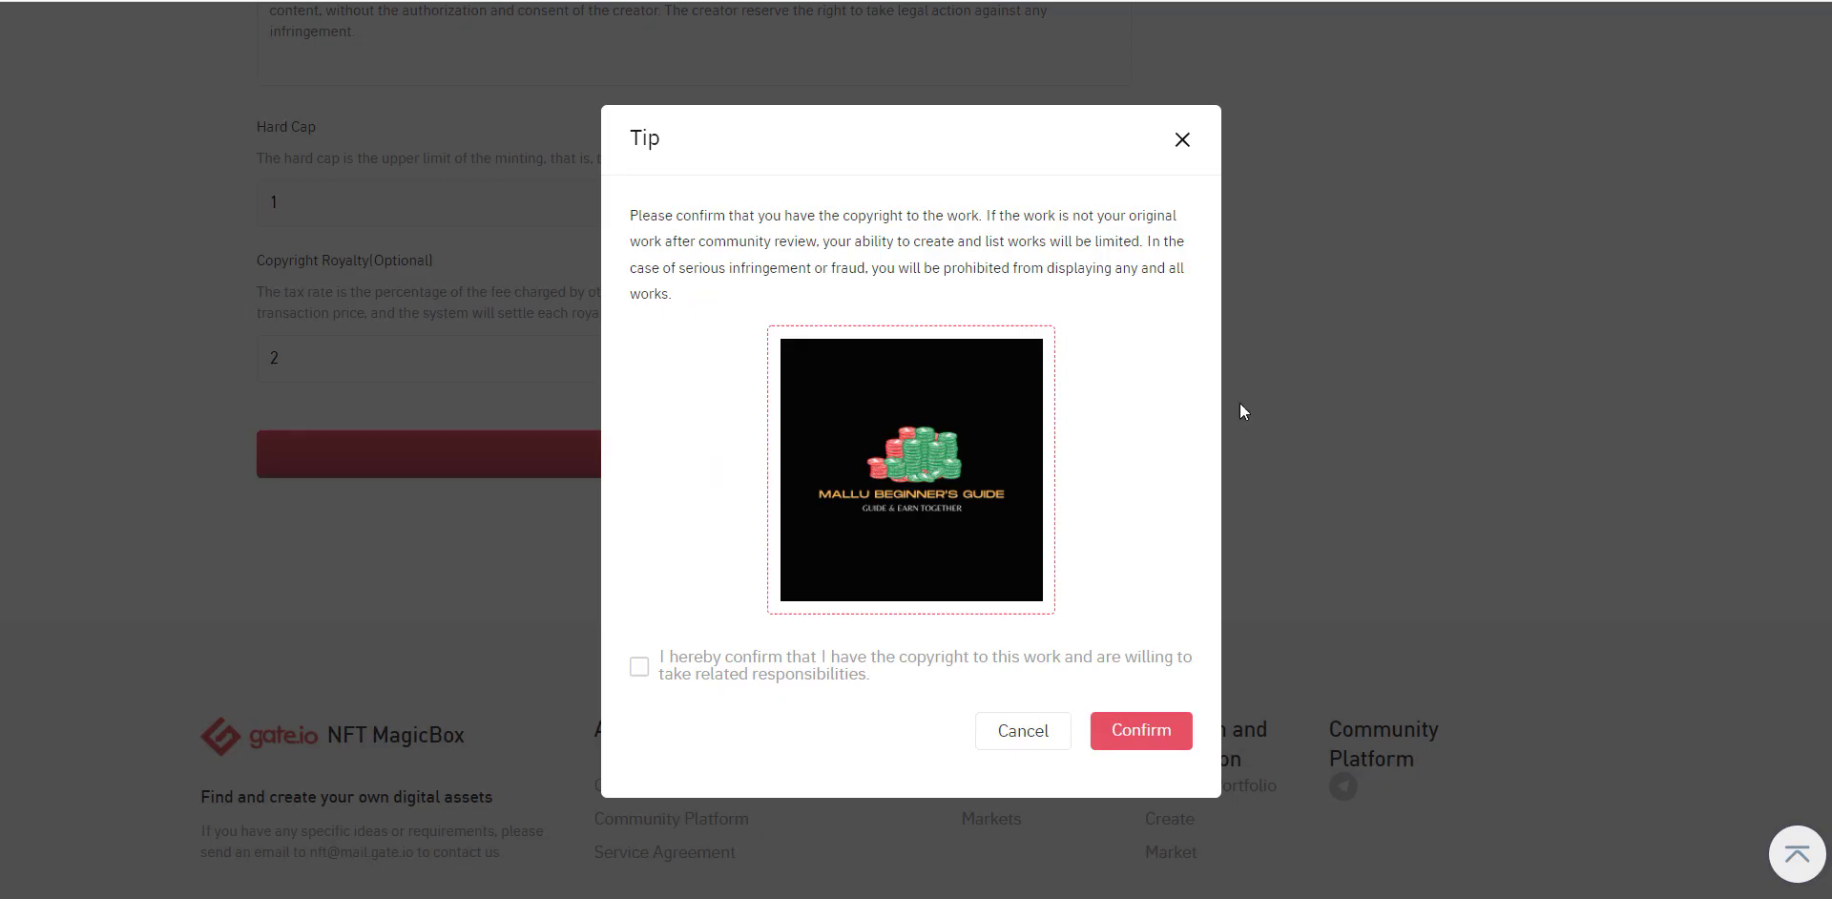
click(639, 668)
click(1134, 732)
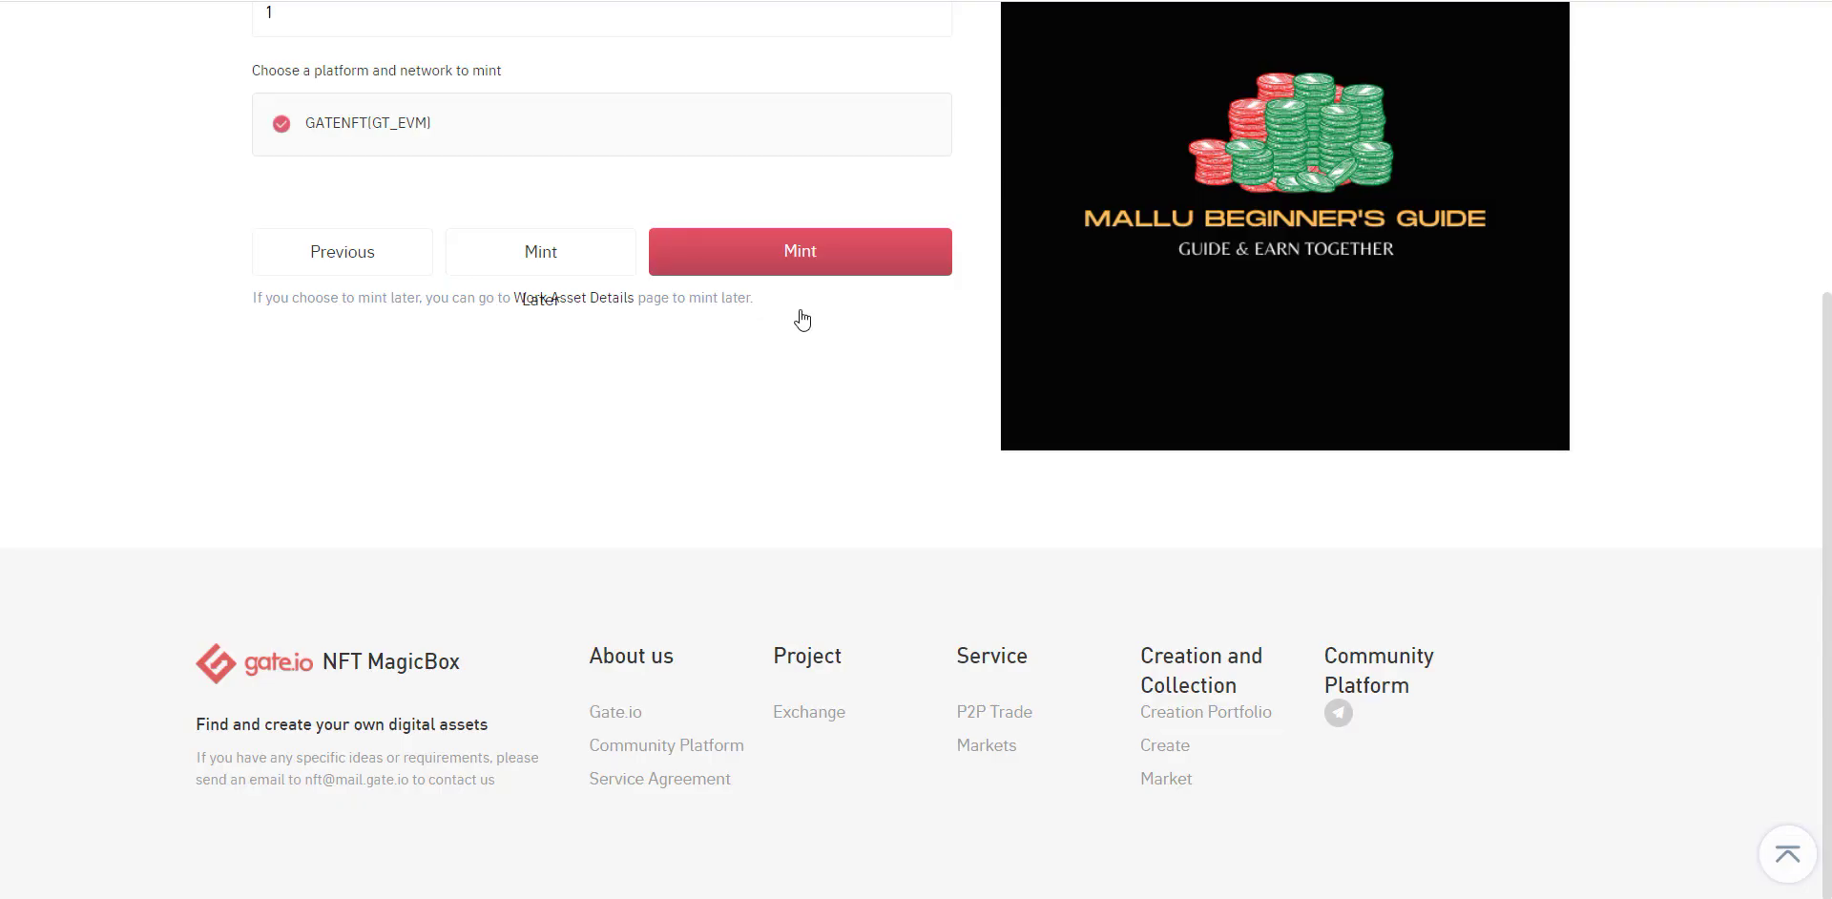
Mint the work on GATENFT(GT_EVM), authorising it with the fund password.
scroll(605, 274, up, 5)
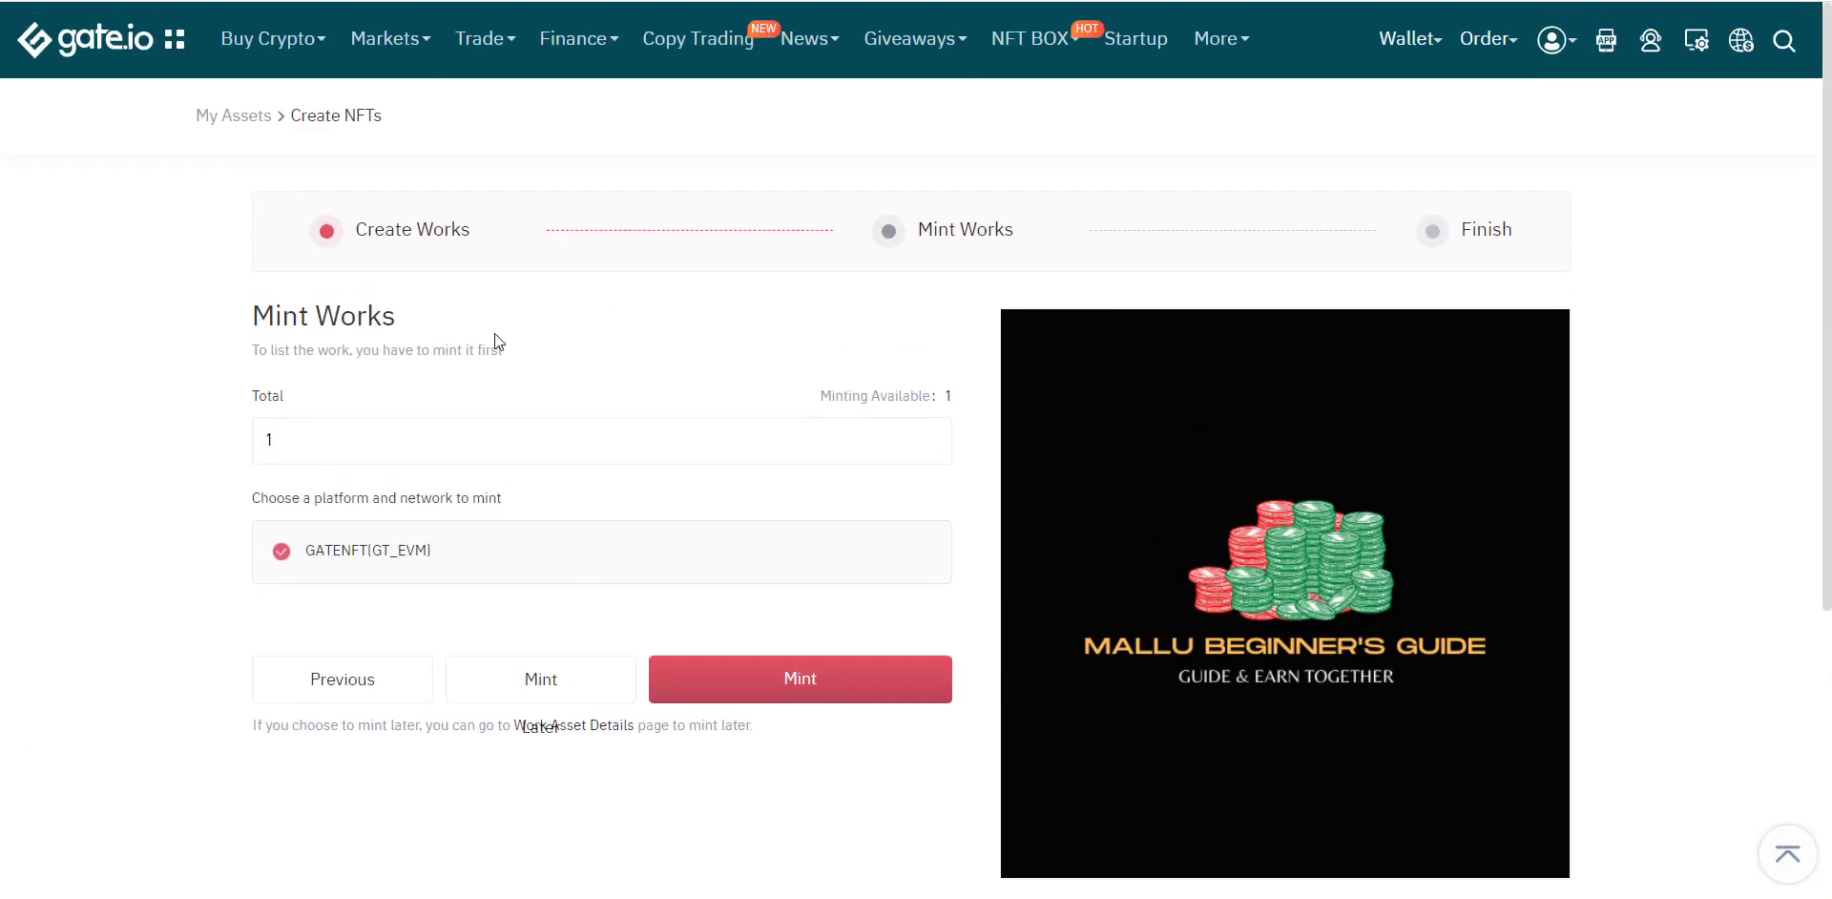
click(820, 697)
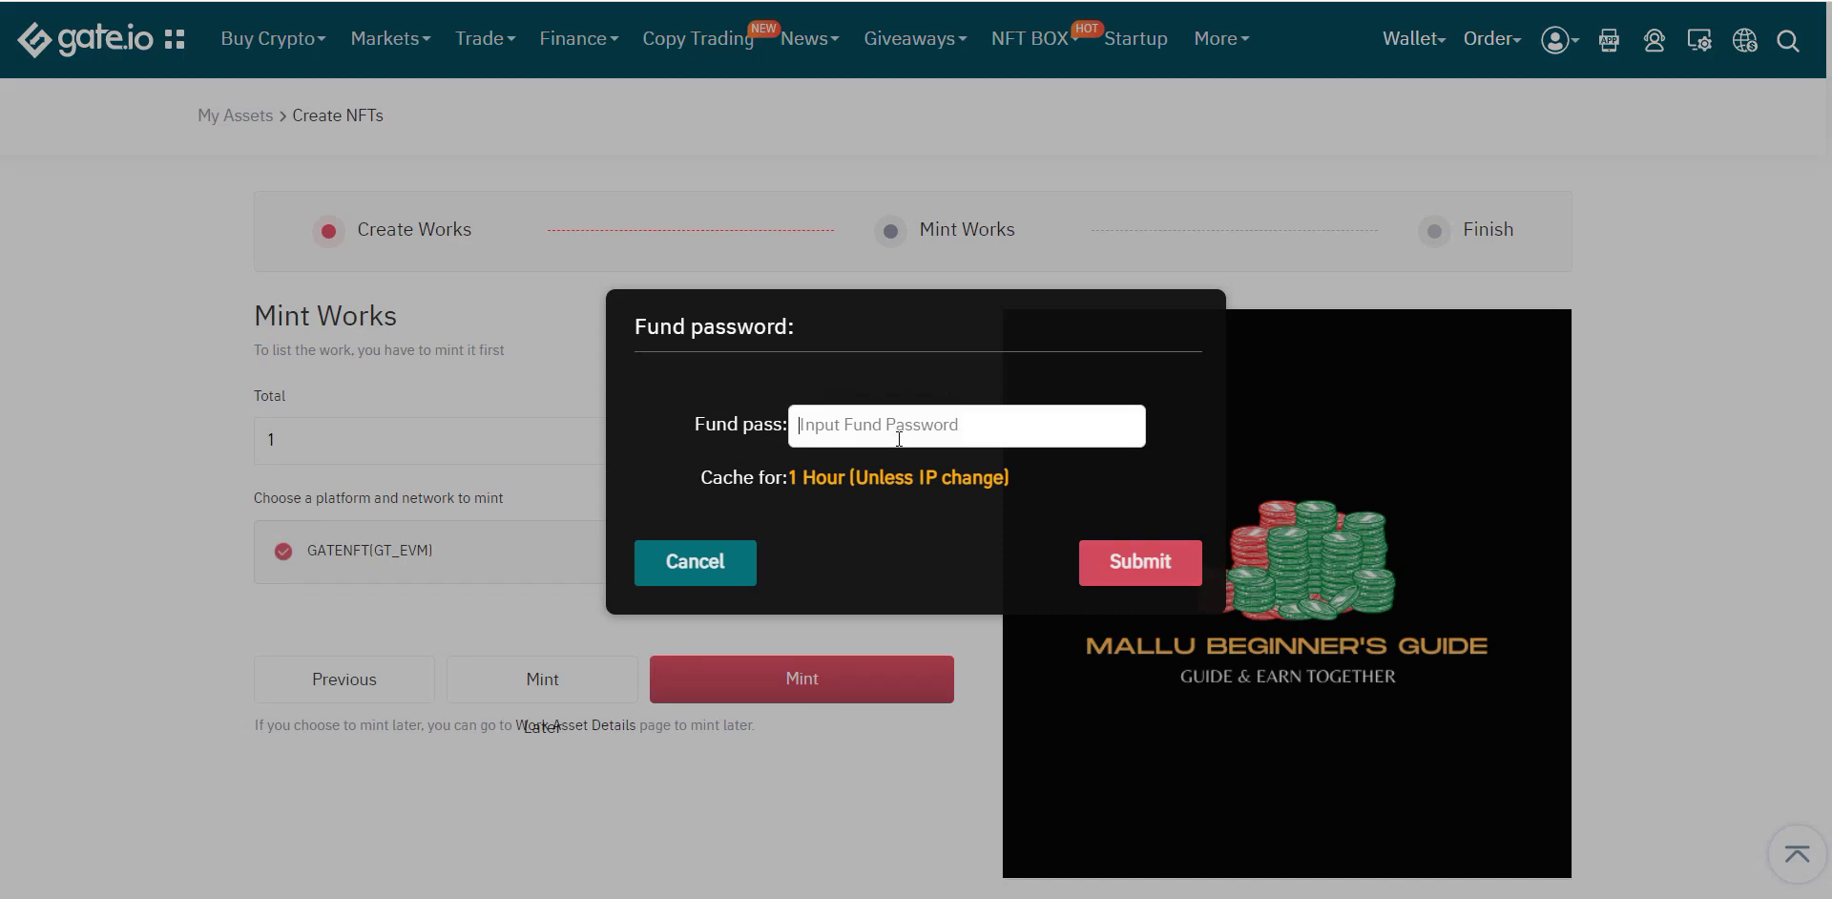
text(••)
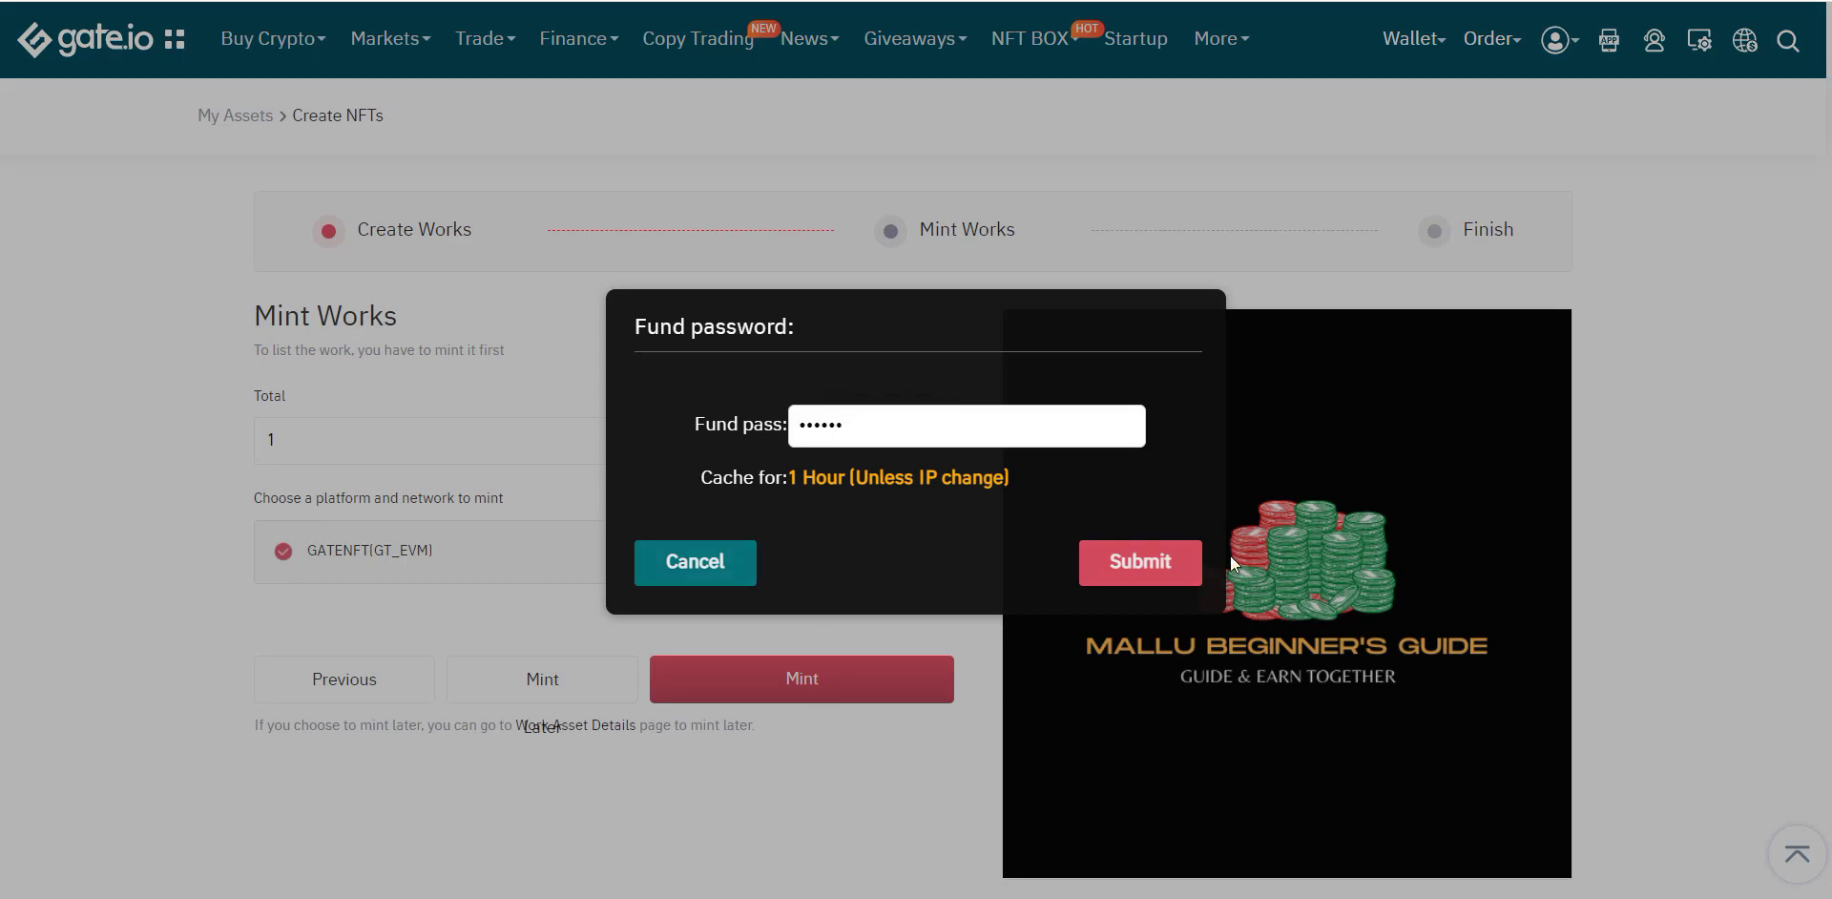
click(1193, 561)
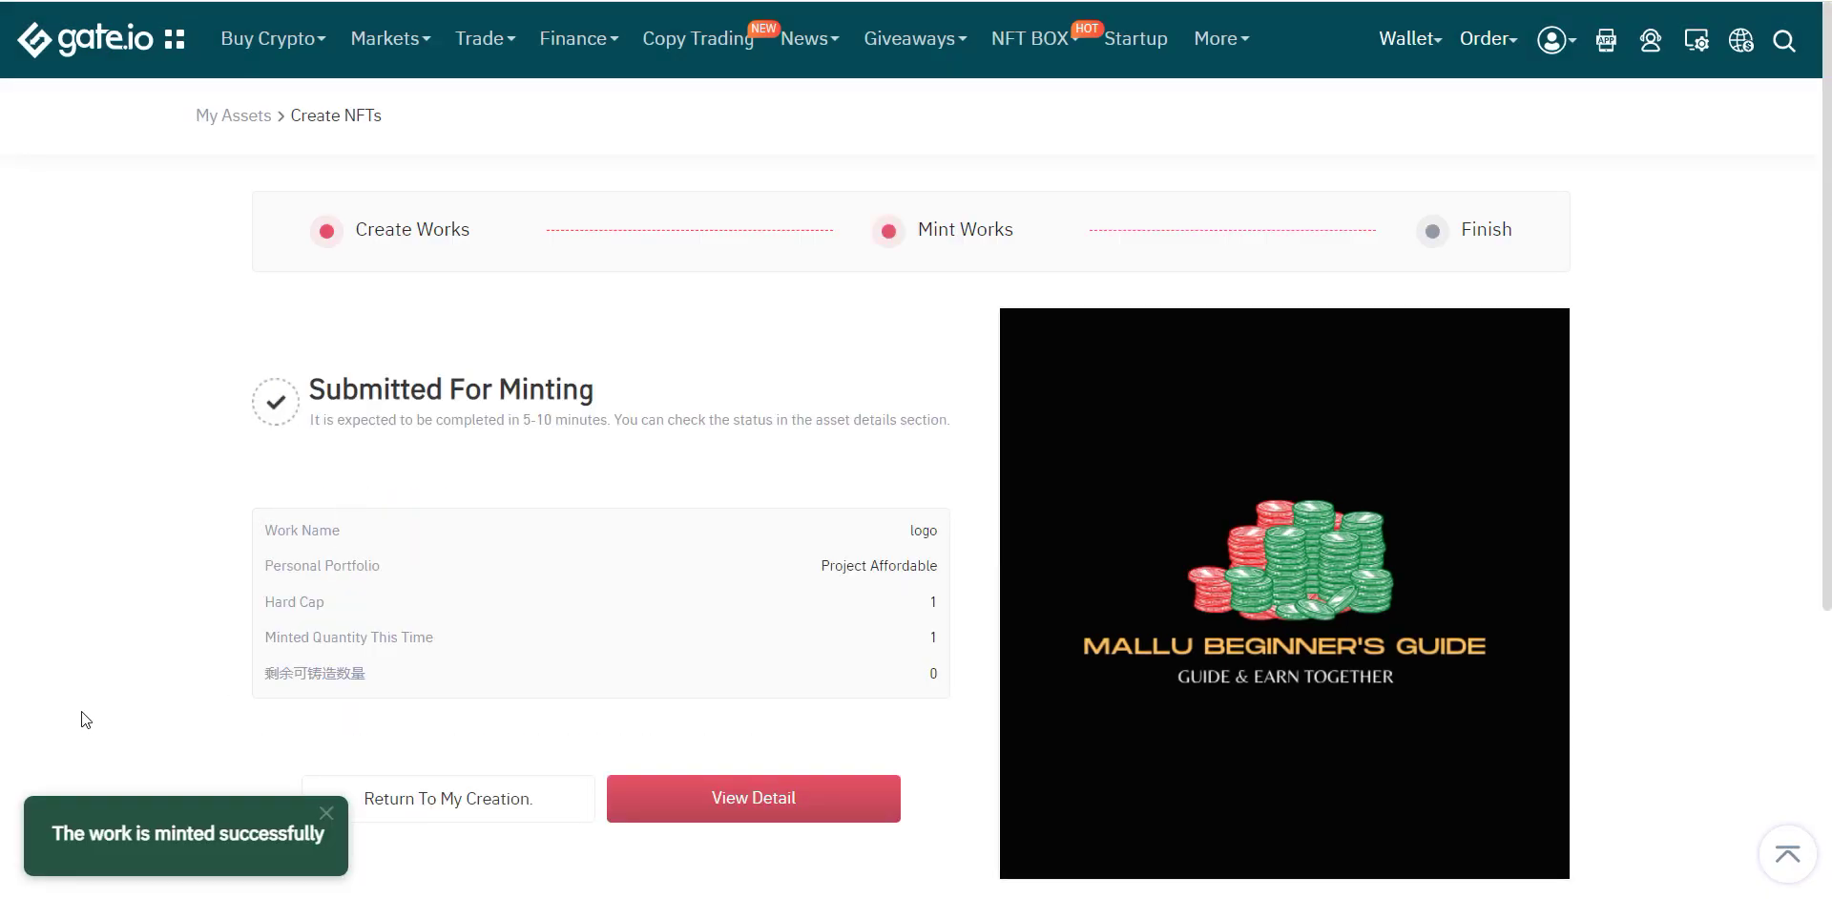
Open the created works in My Assets and examine the details and minting history of the logo work.
click(237, 116)
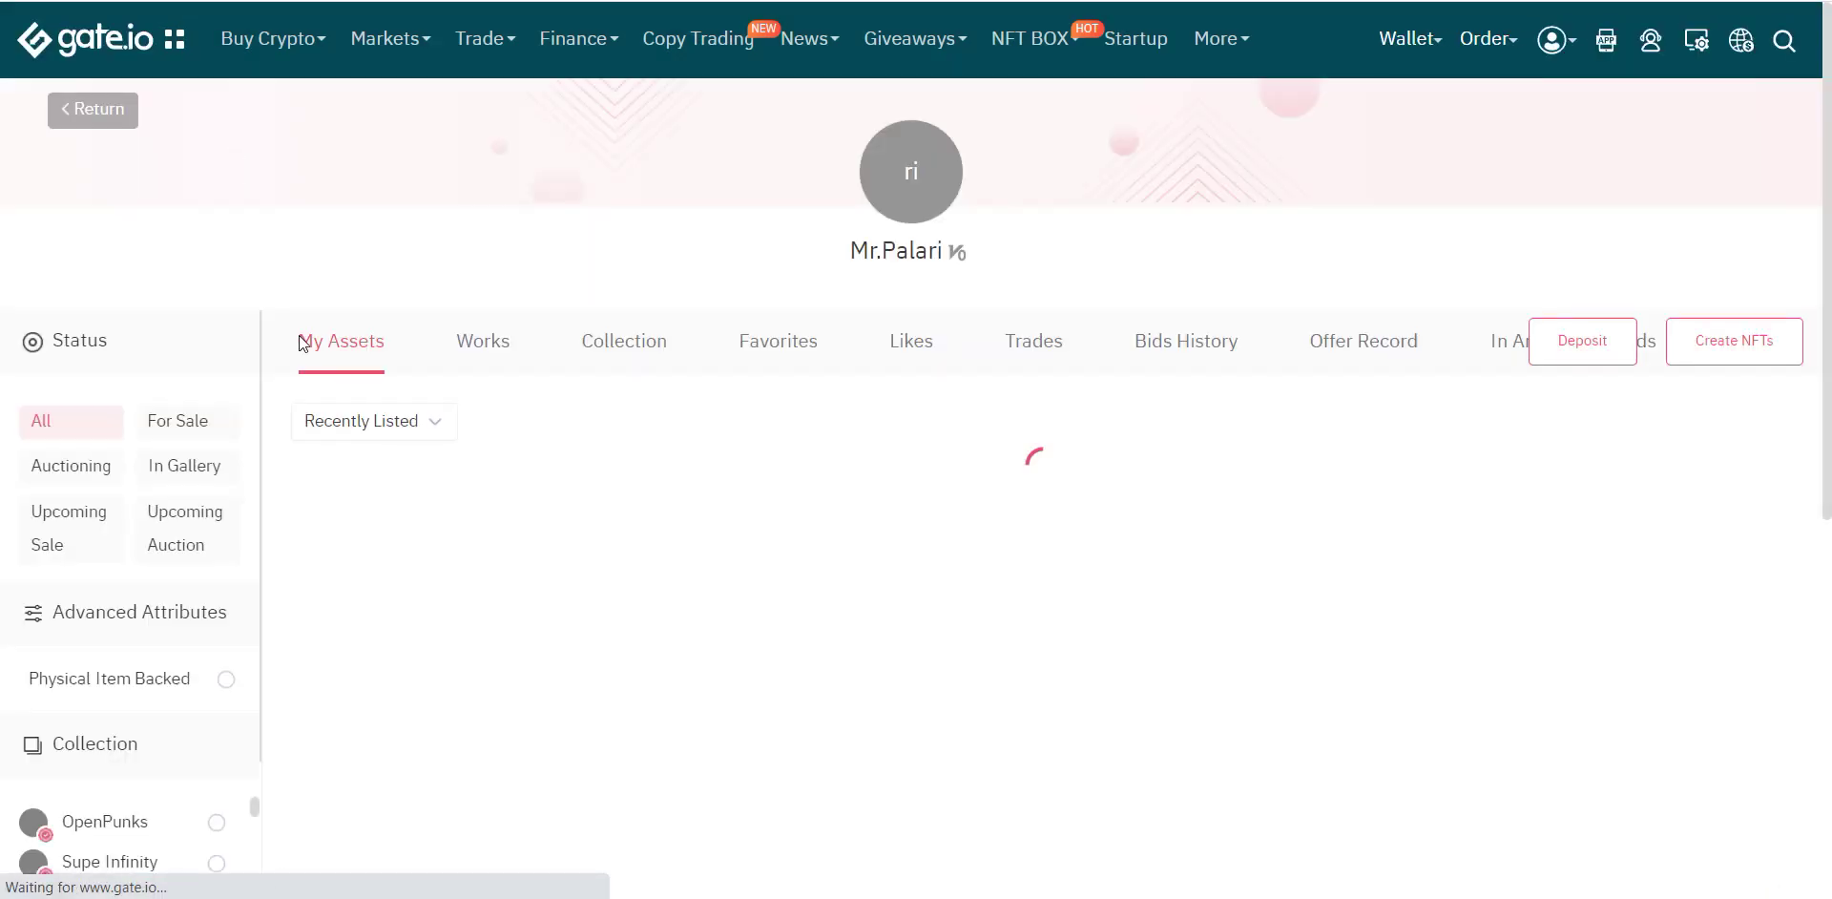
click(479, 342)
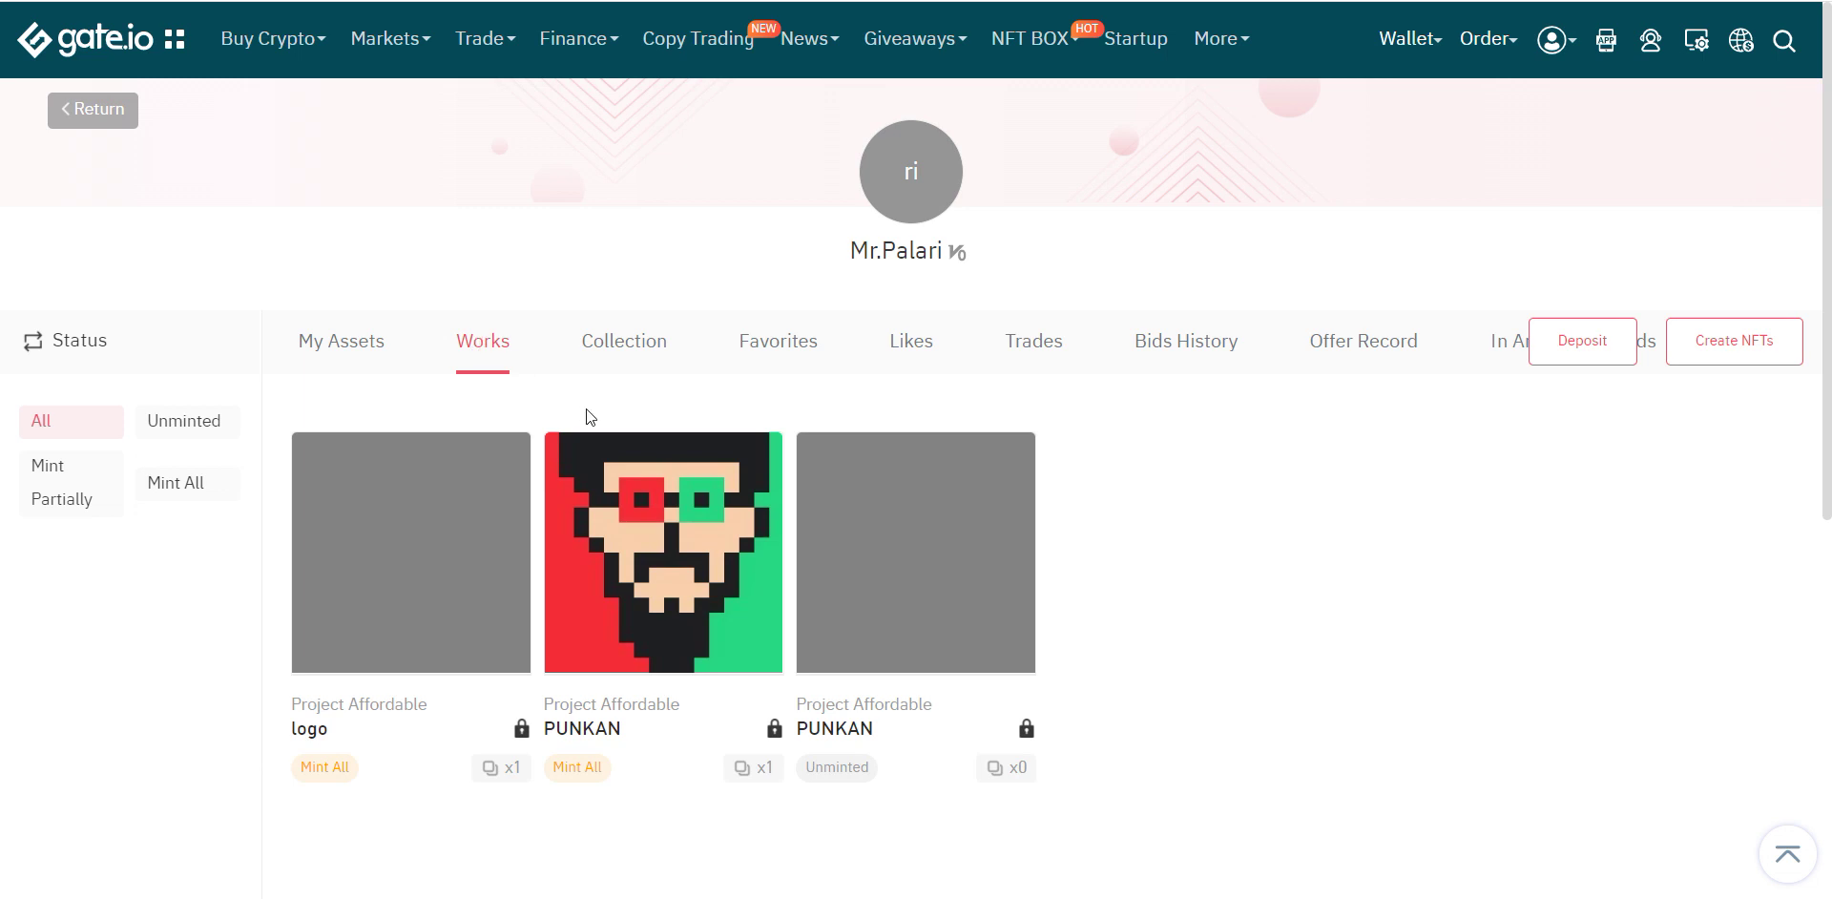
click(420, 616)
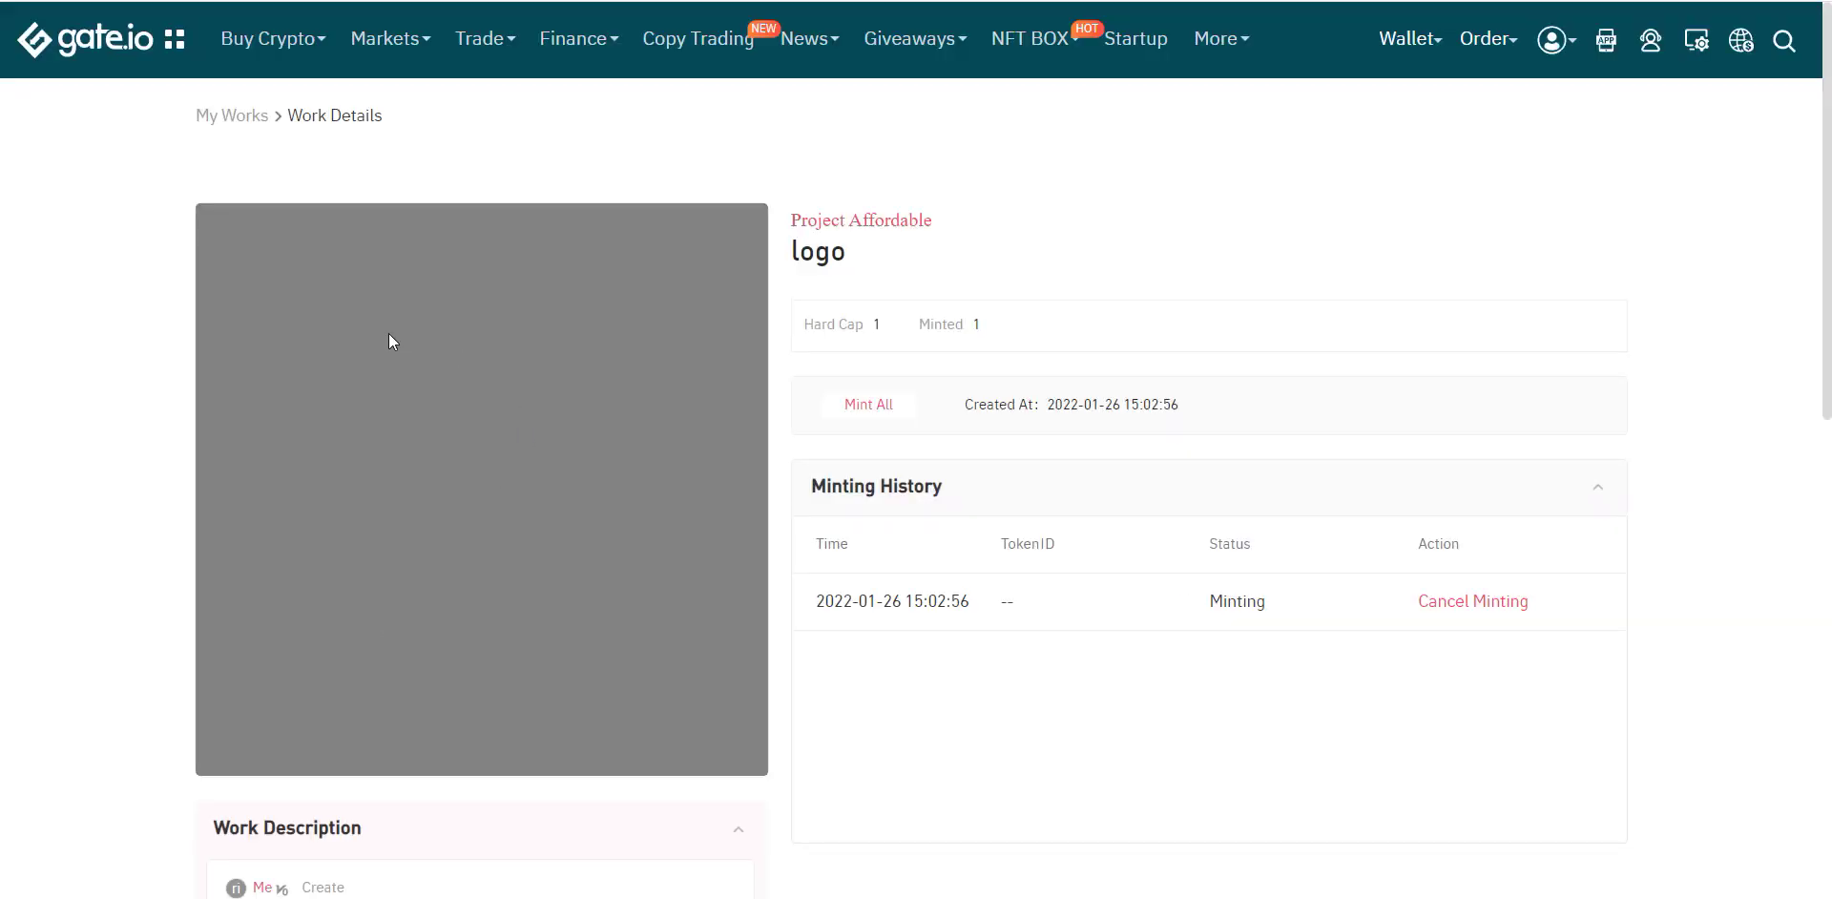
scroll(419, 315, down, 6)
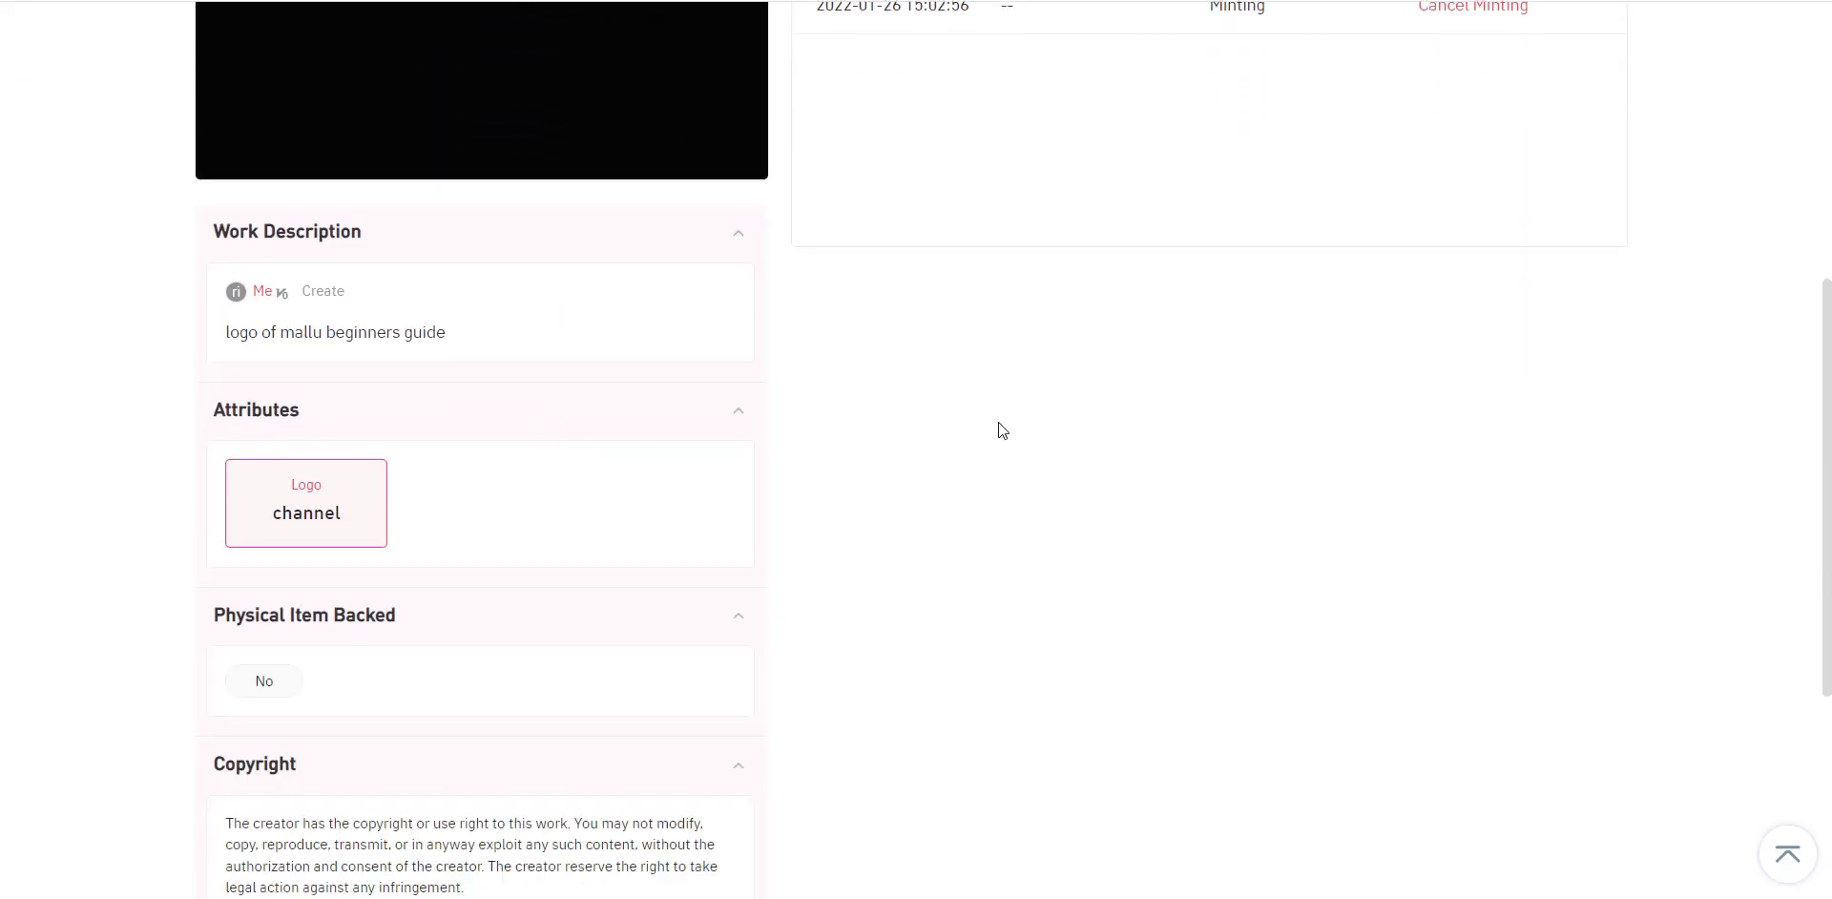
scroll(1410, 367, down, 4)
scroll(1427, 388, up, 10)
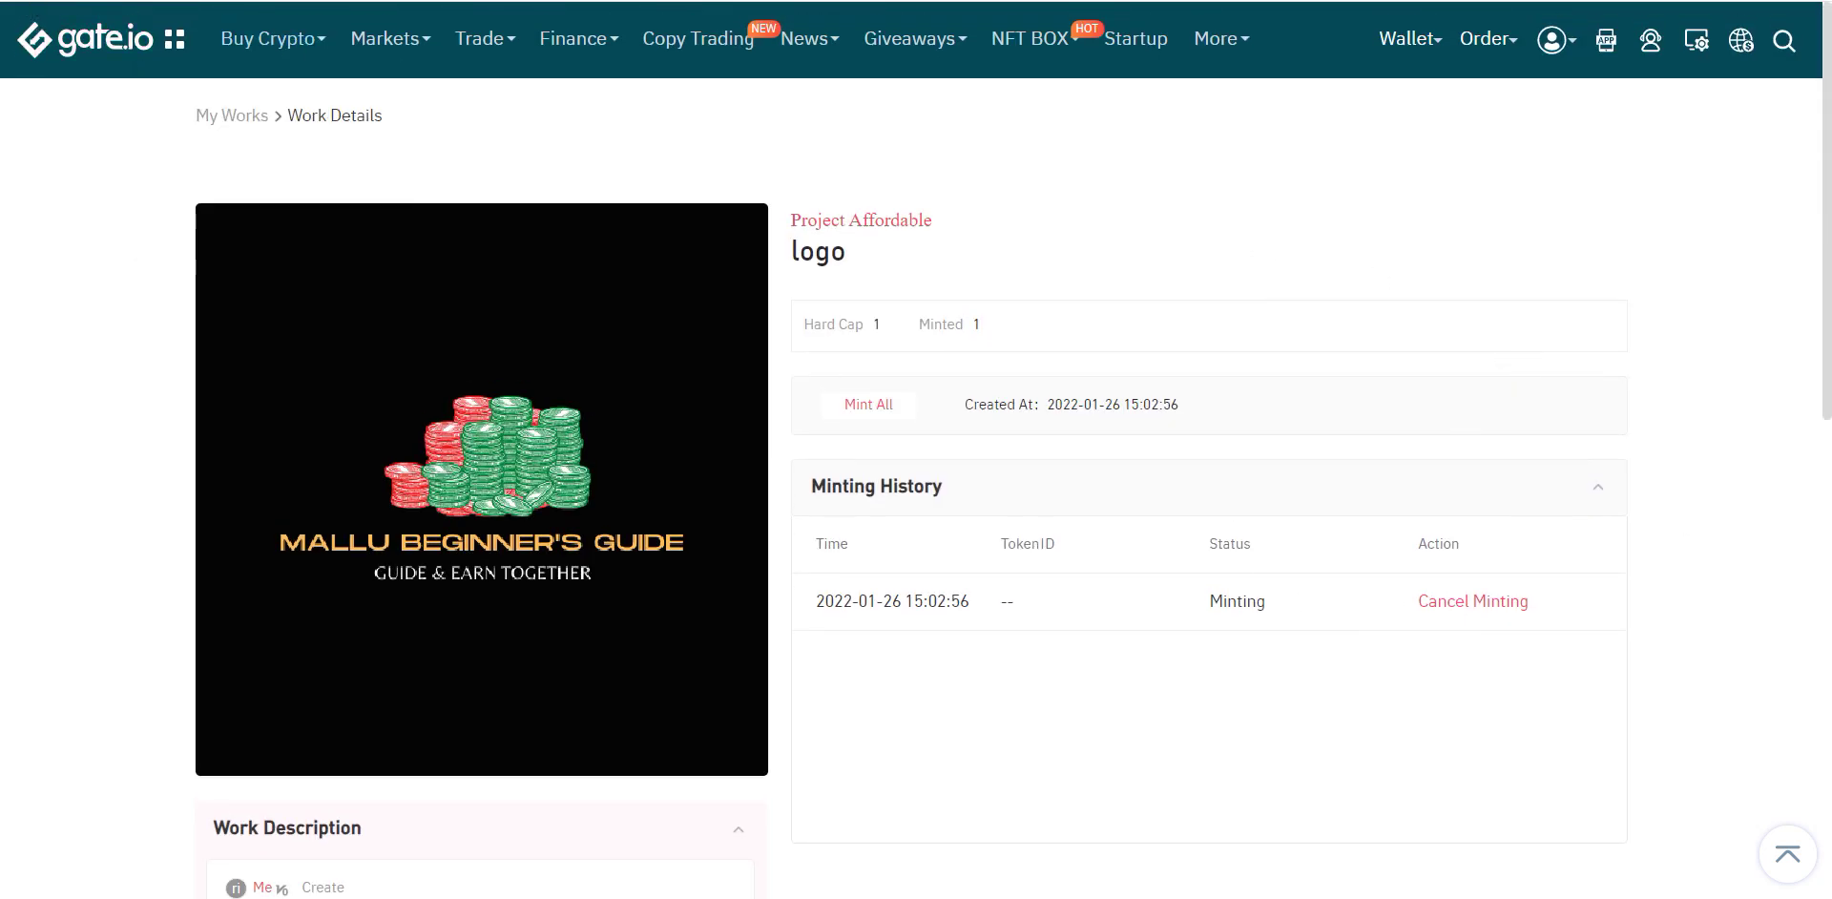
Return to the works list, reopen the logo work and check its minting status, attributes and copyright again.
key(alt+Left)
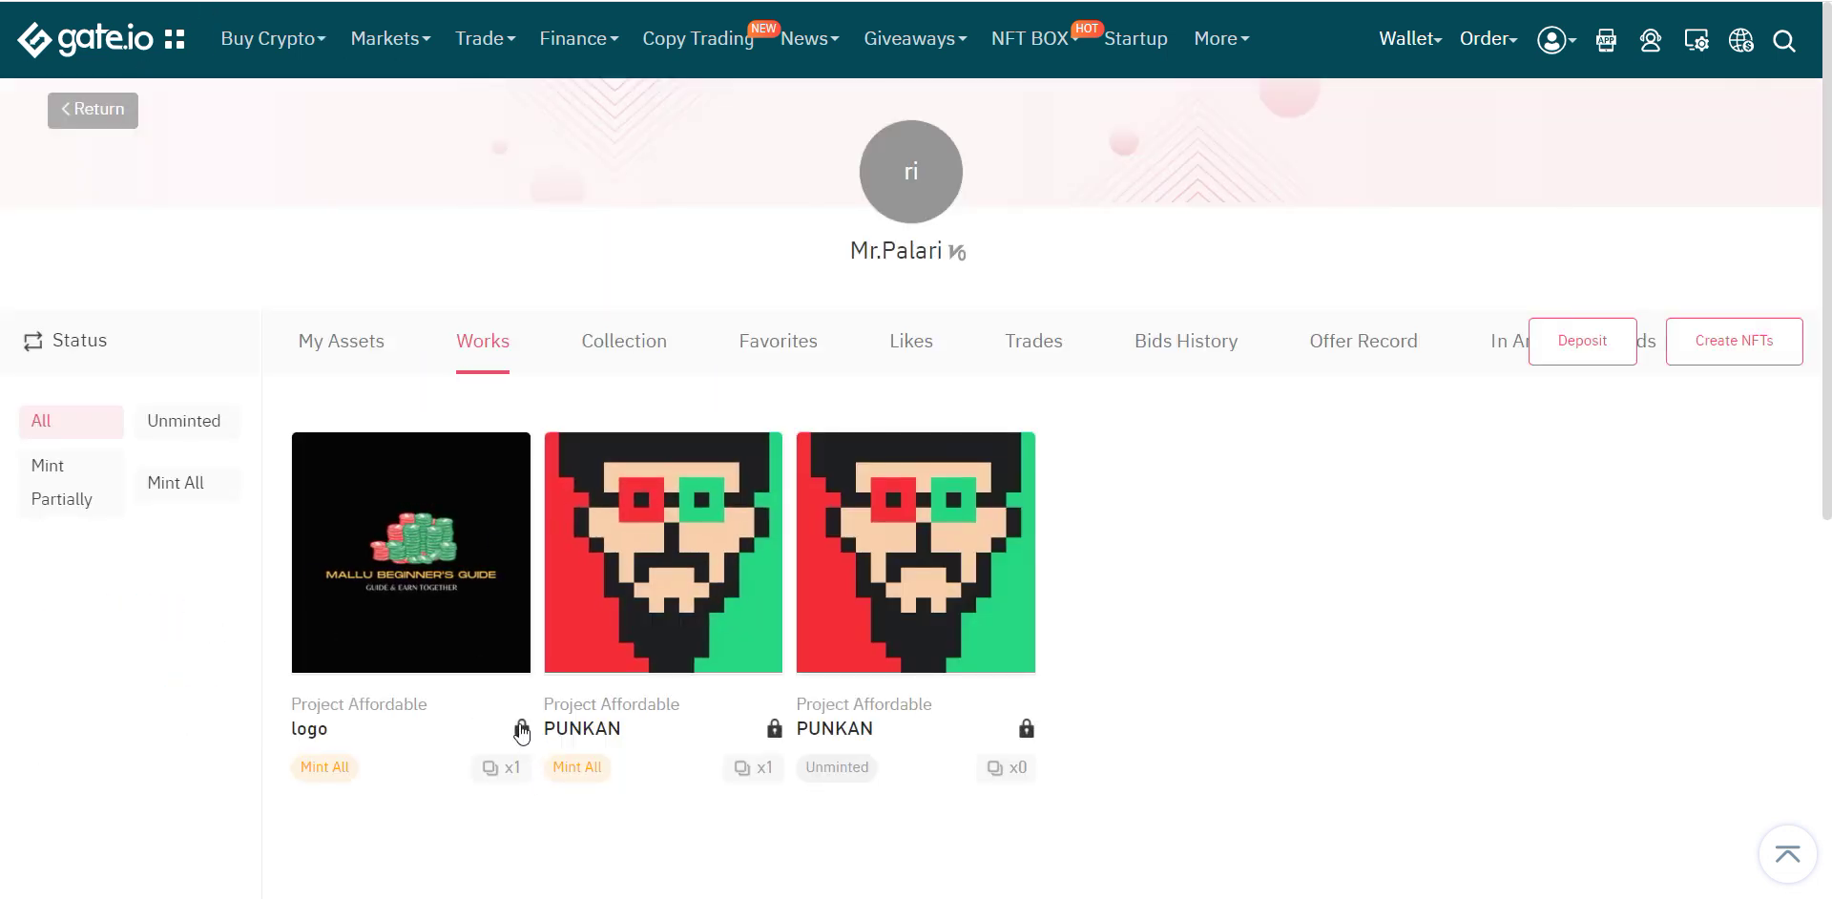
click(423, 554)
scroll(949, 322, down, 4)
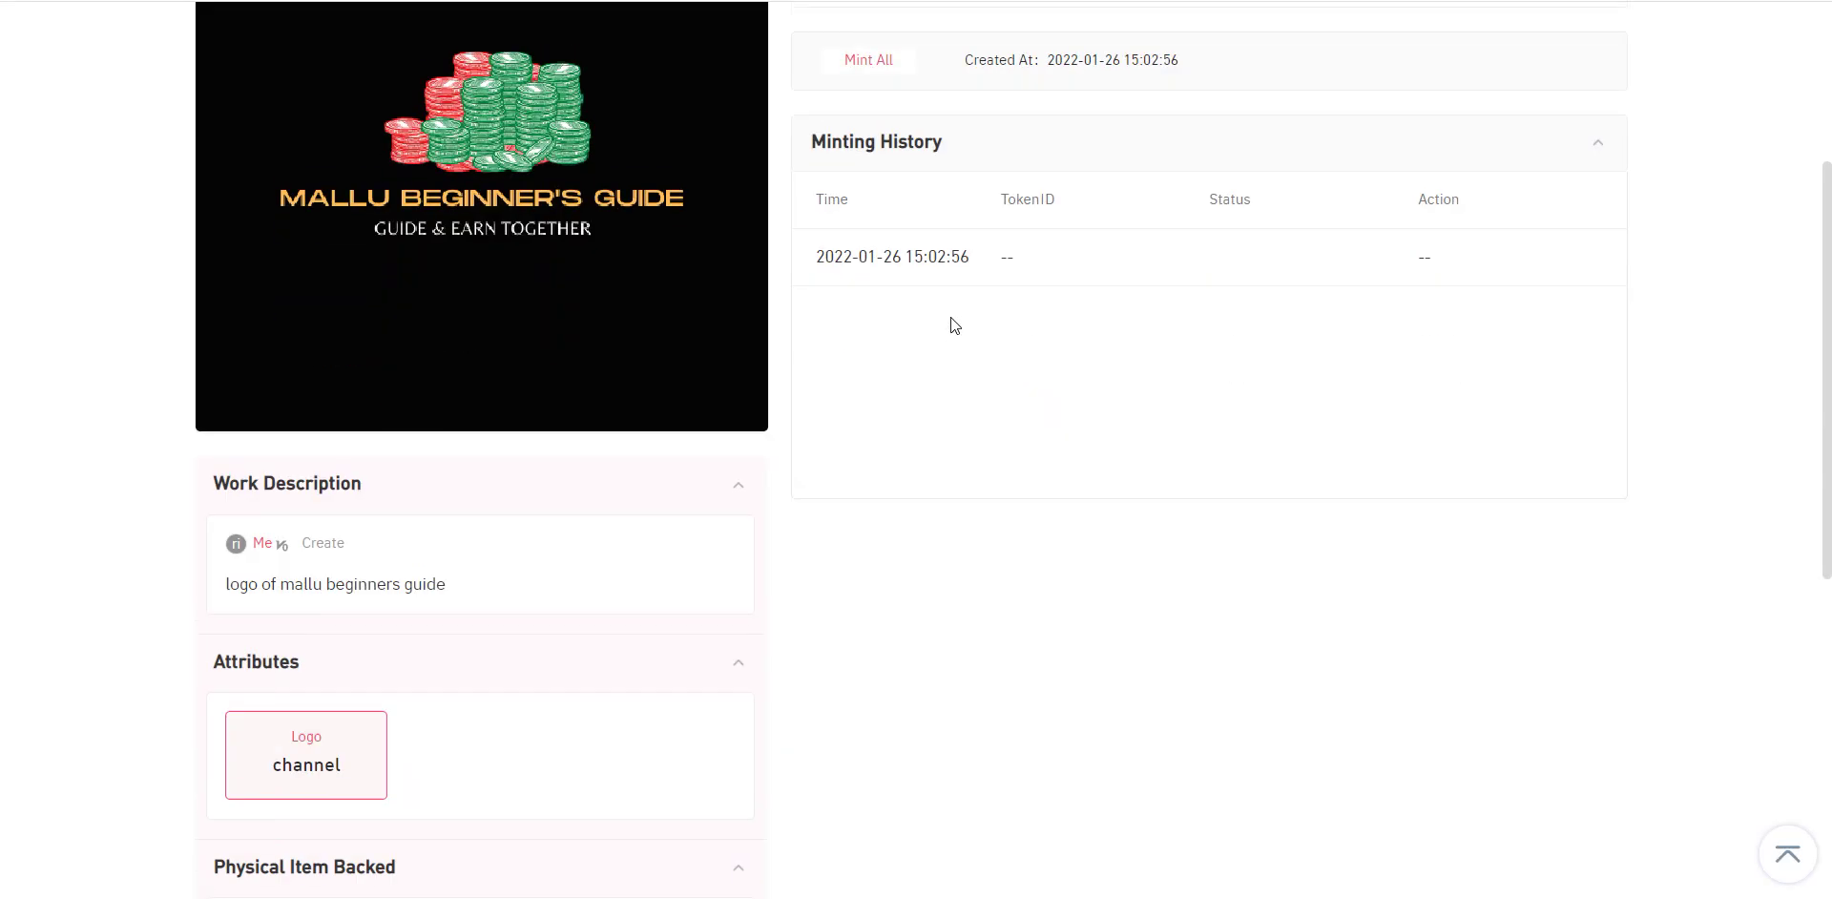
scroll(964, 345, down, 2)
scroll(981, 388, up, 6)
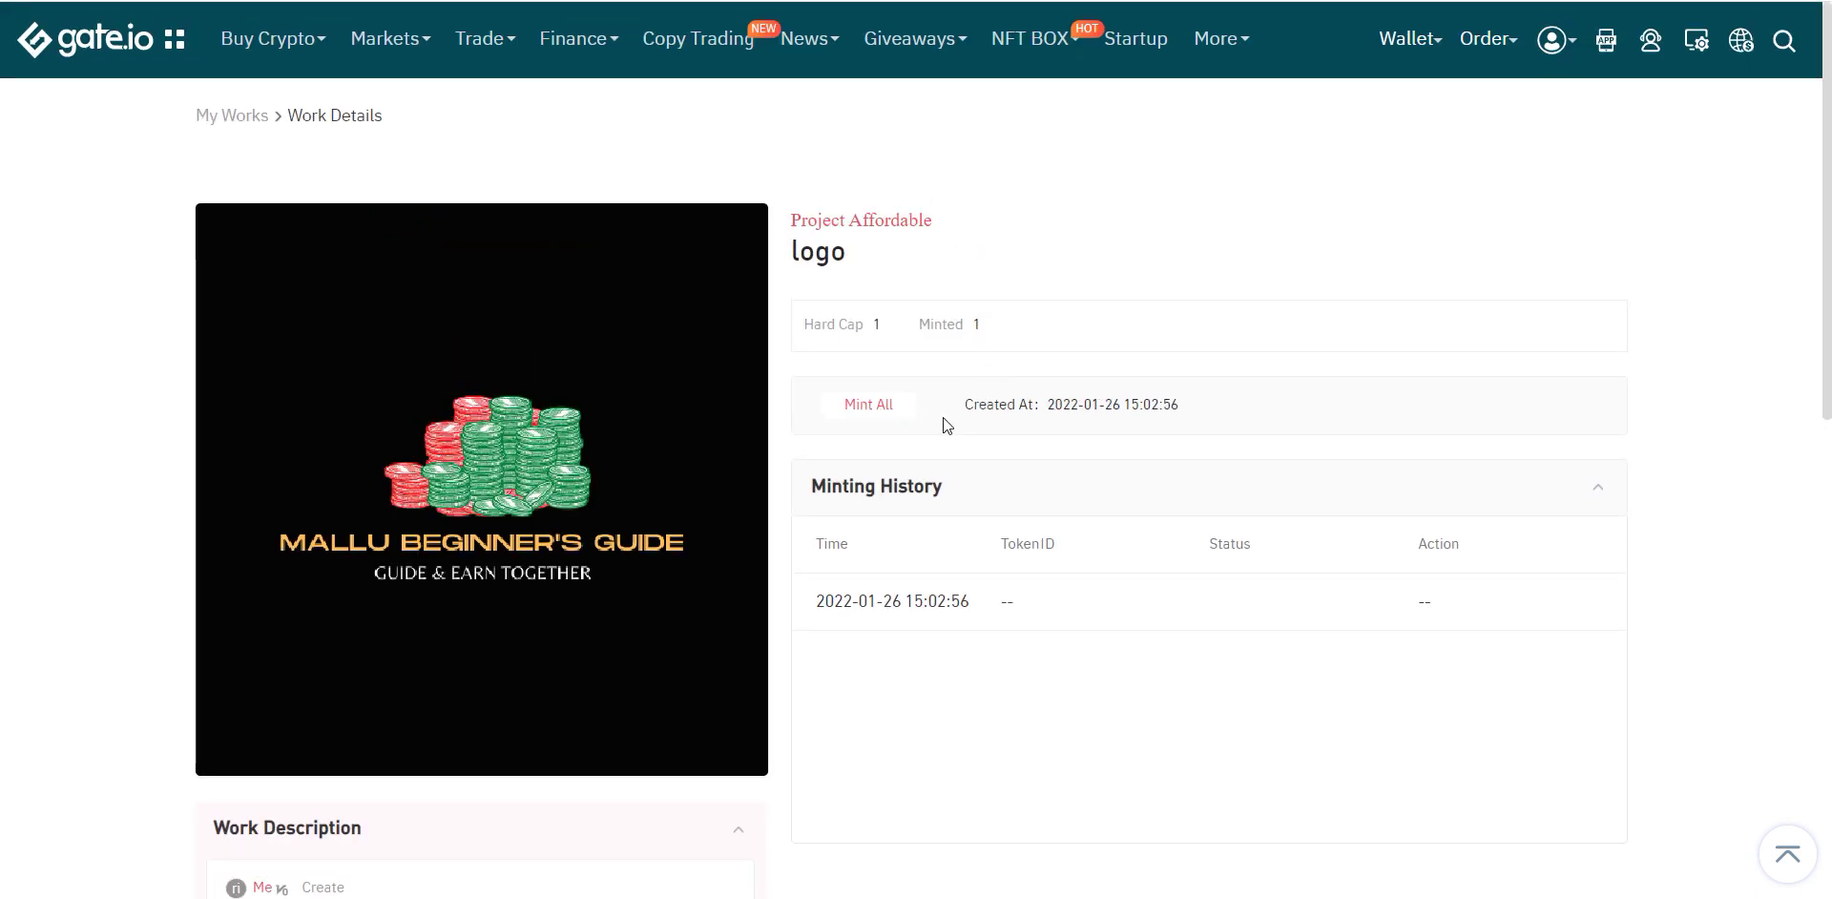
scroll(943, 420, down, 10)
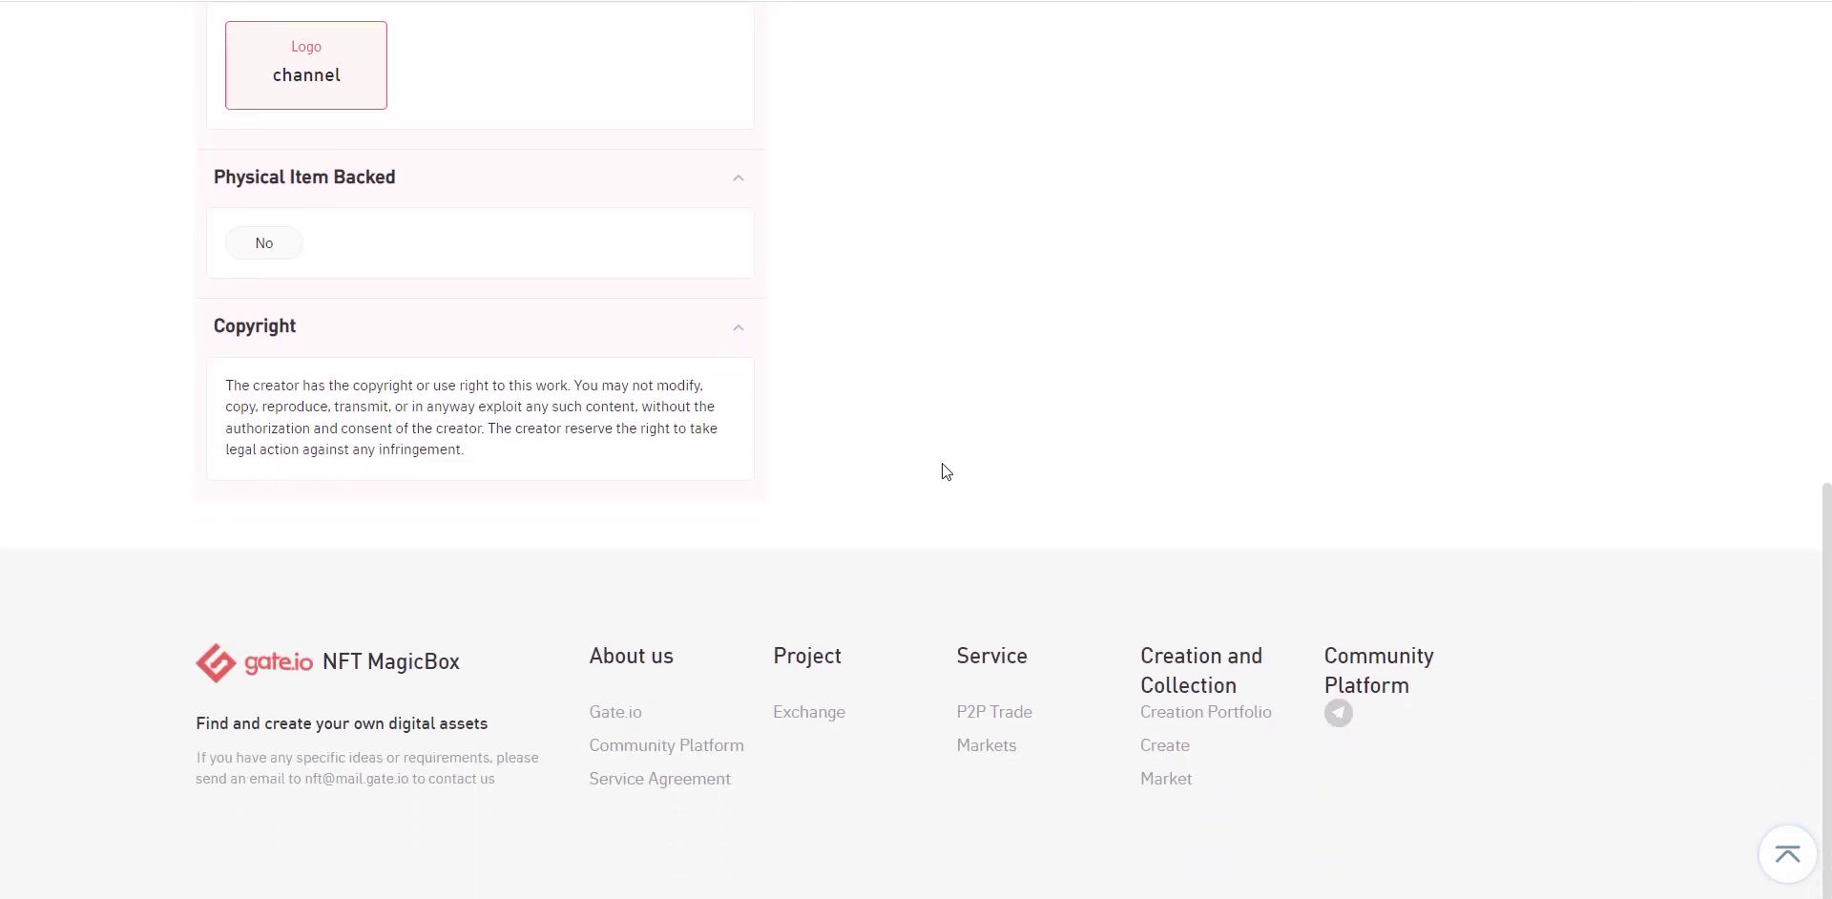
scroll(859, 462, up, 4)
scroll(1046, 426, down, 1)
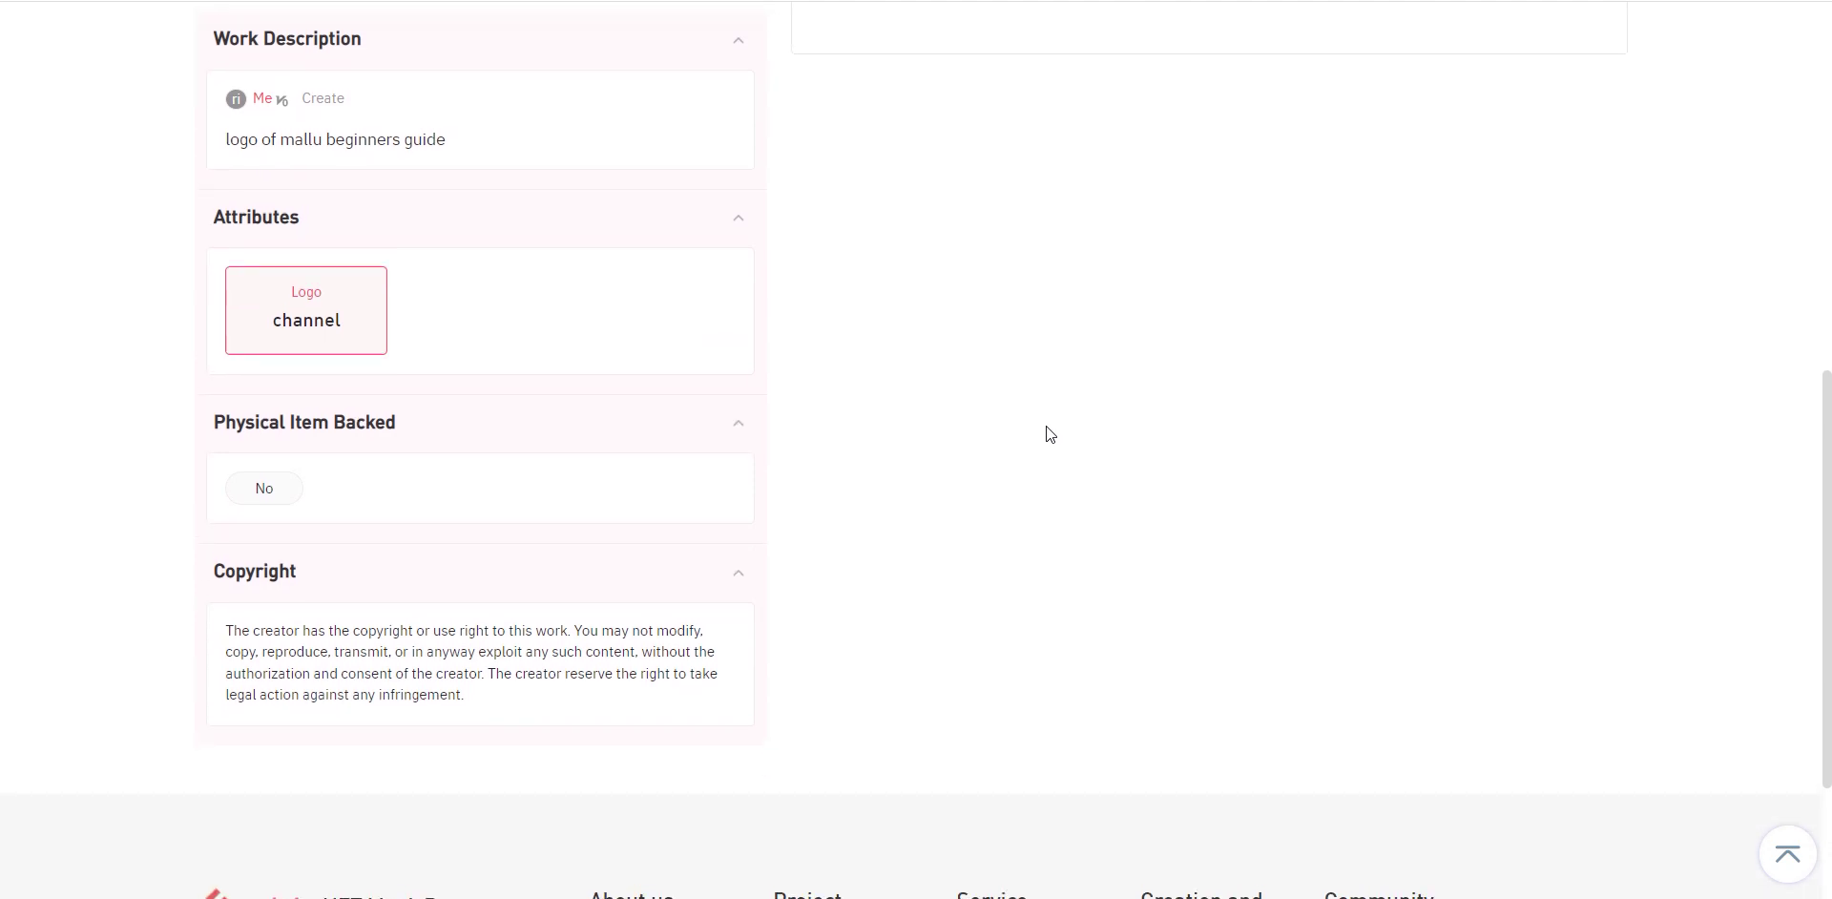
scroll(1046, 426, up, 8)
scroll(5, 160, down, 1)
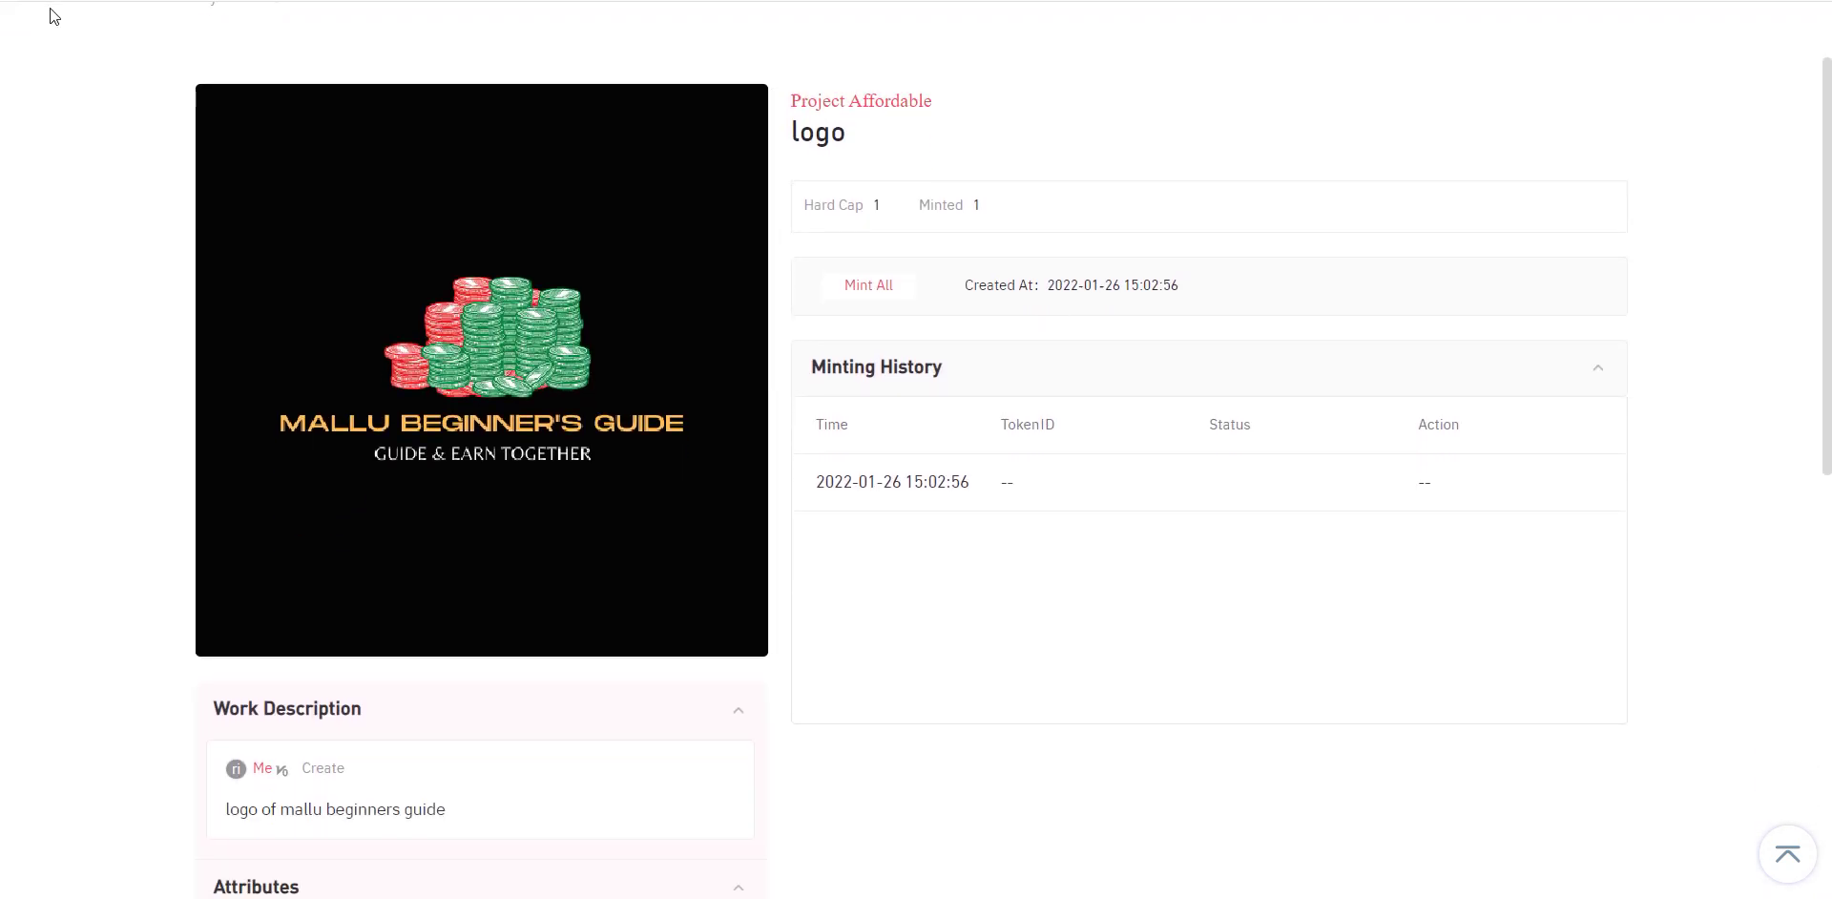
Go back to the works list and view the details of the minted PUNKAN work for comparison.
key(alt+Left)
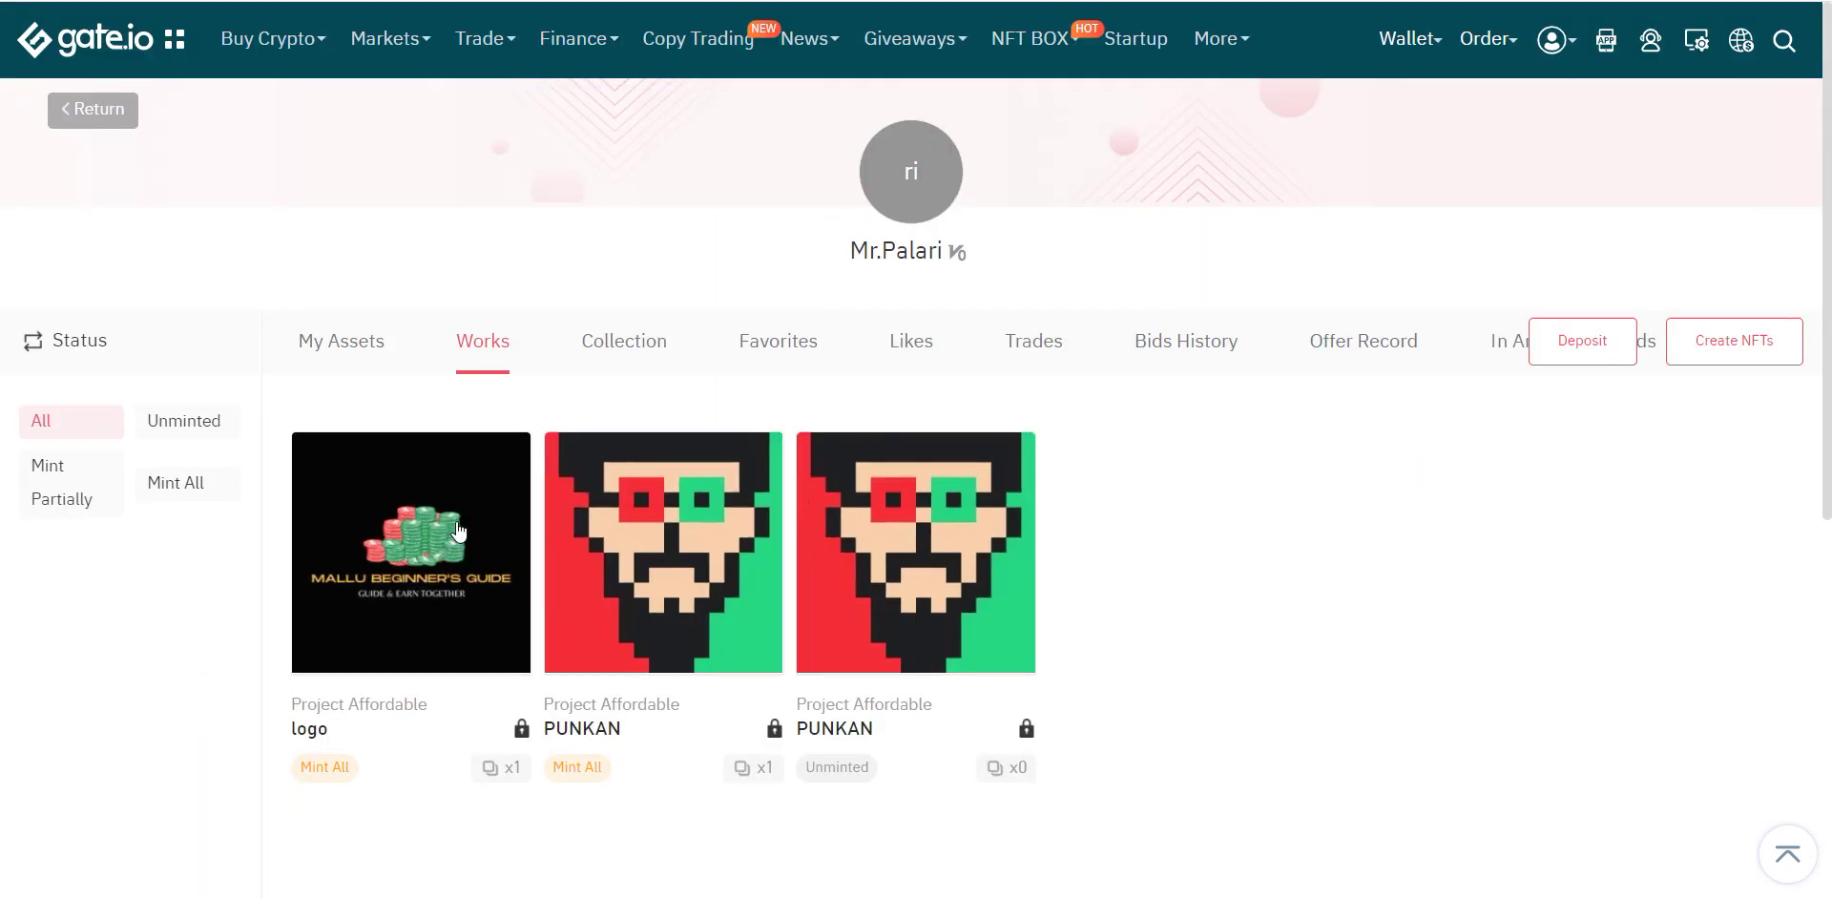
click(731, 547)
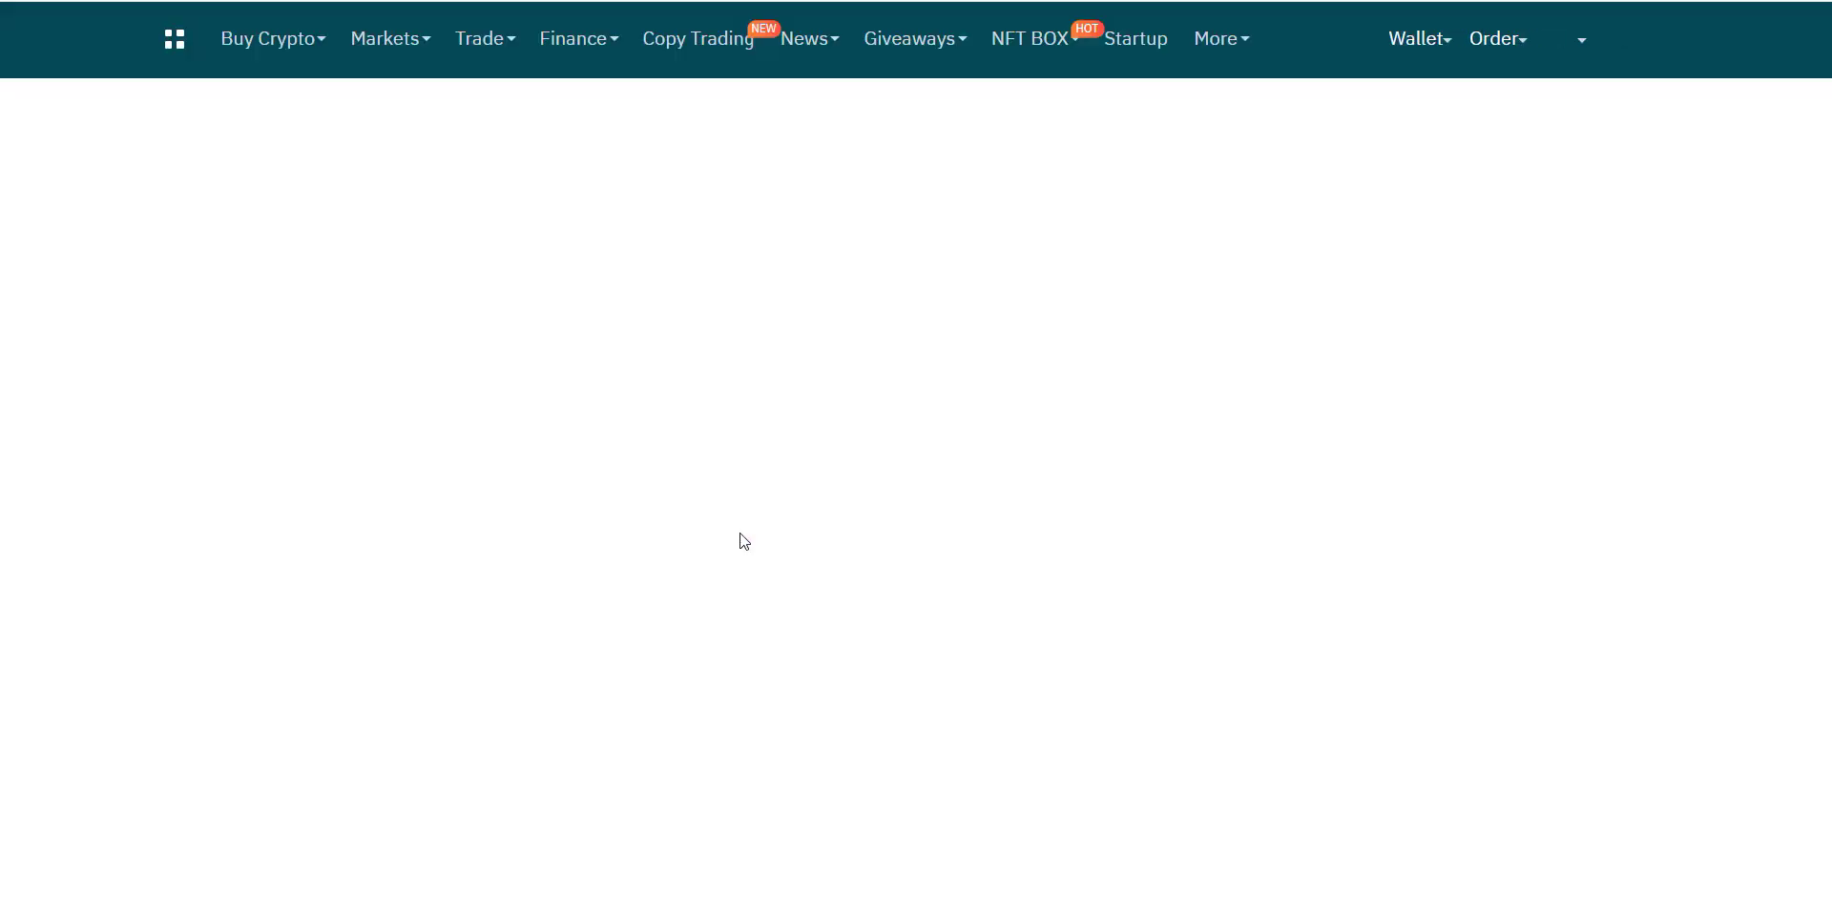
scroll(1200, 607, down, 5)
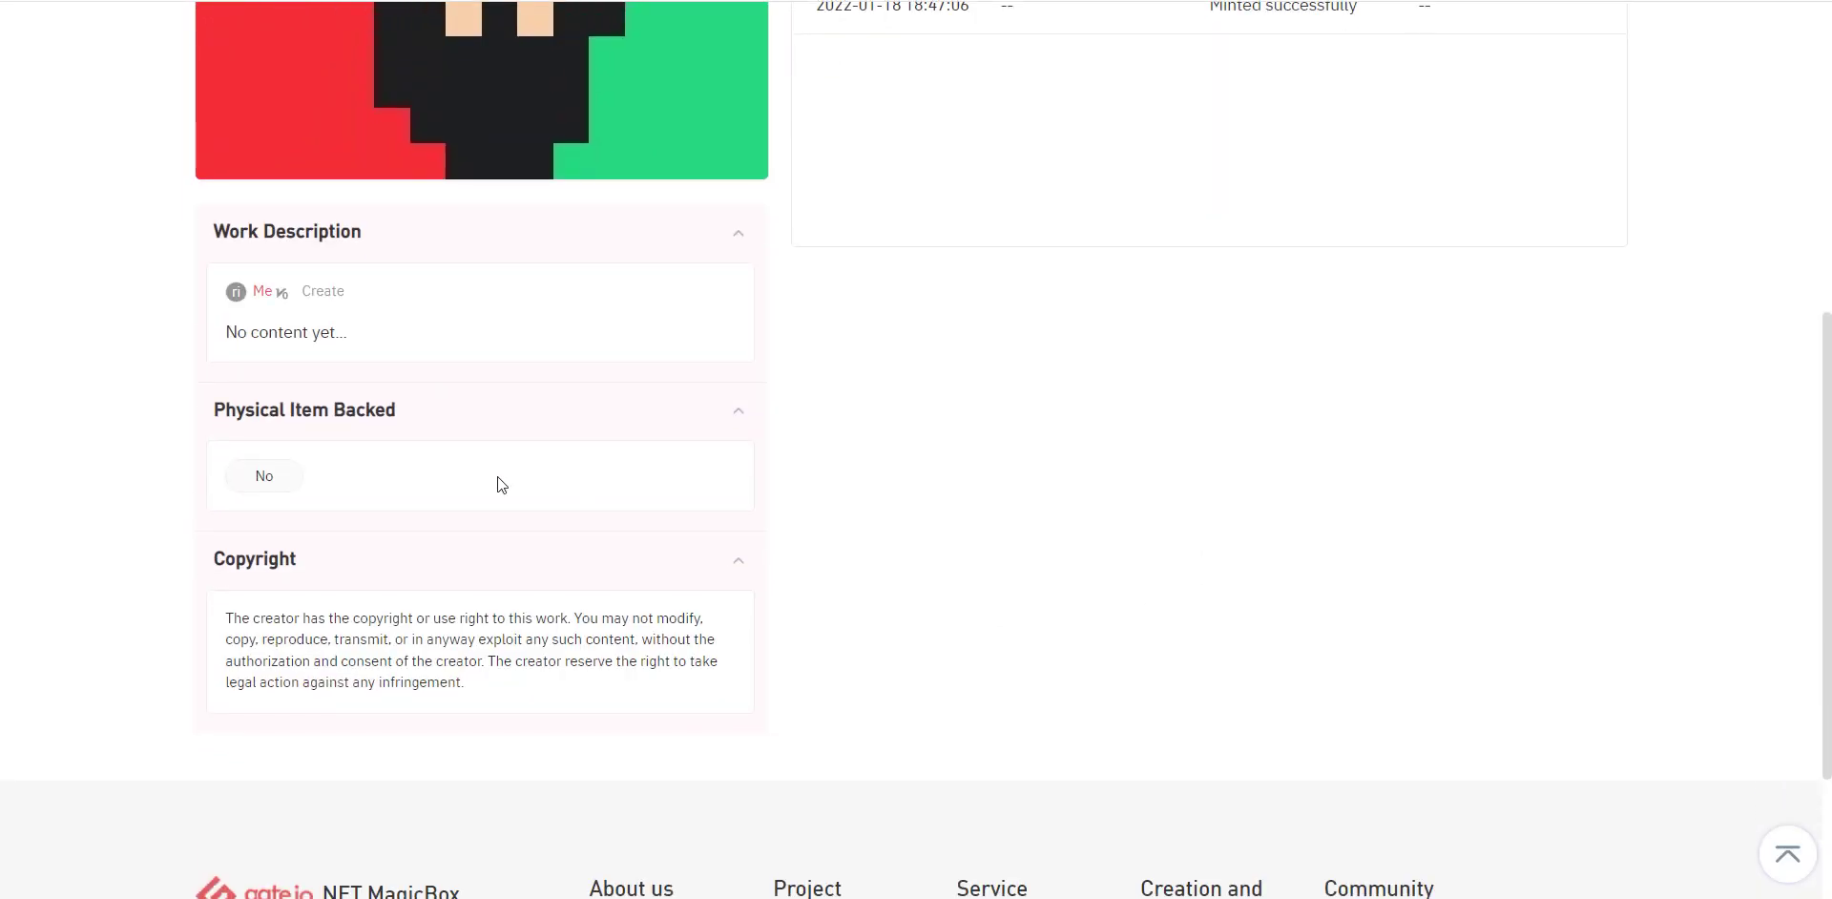
scroll(1526, 467, down, 3)
scroll(1521, 417, up, 10)
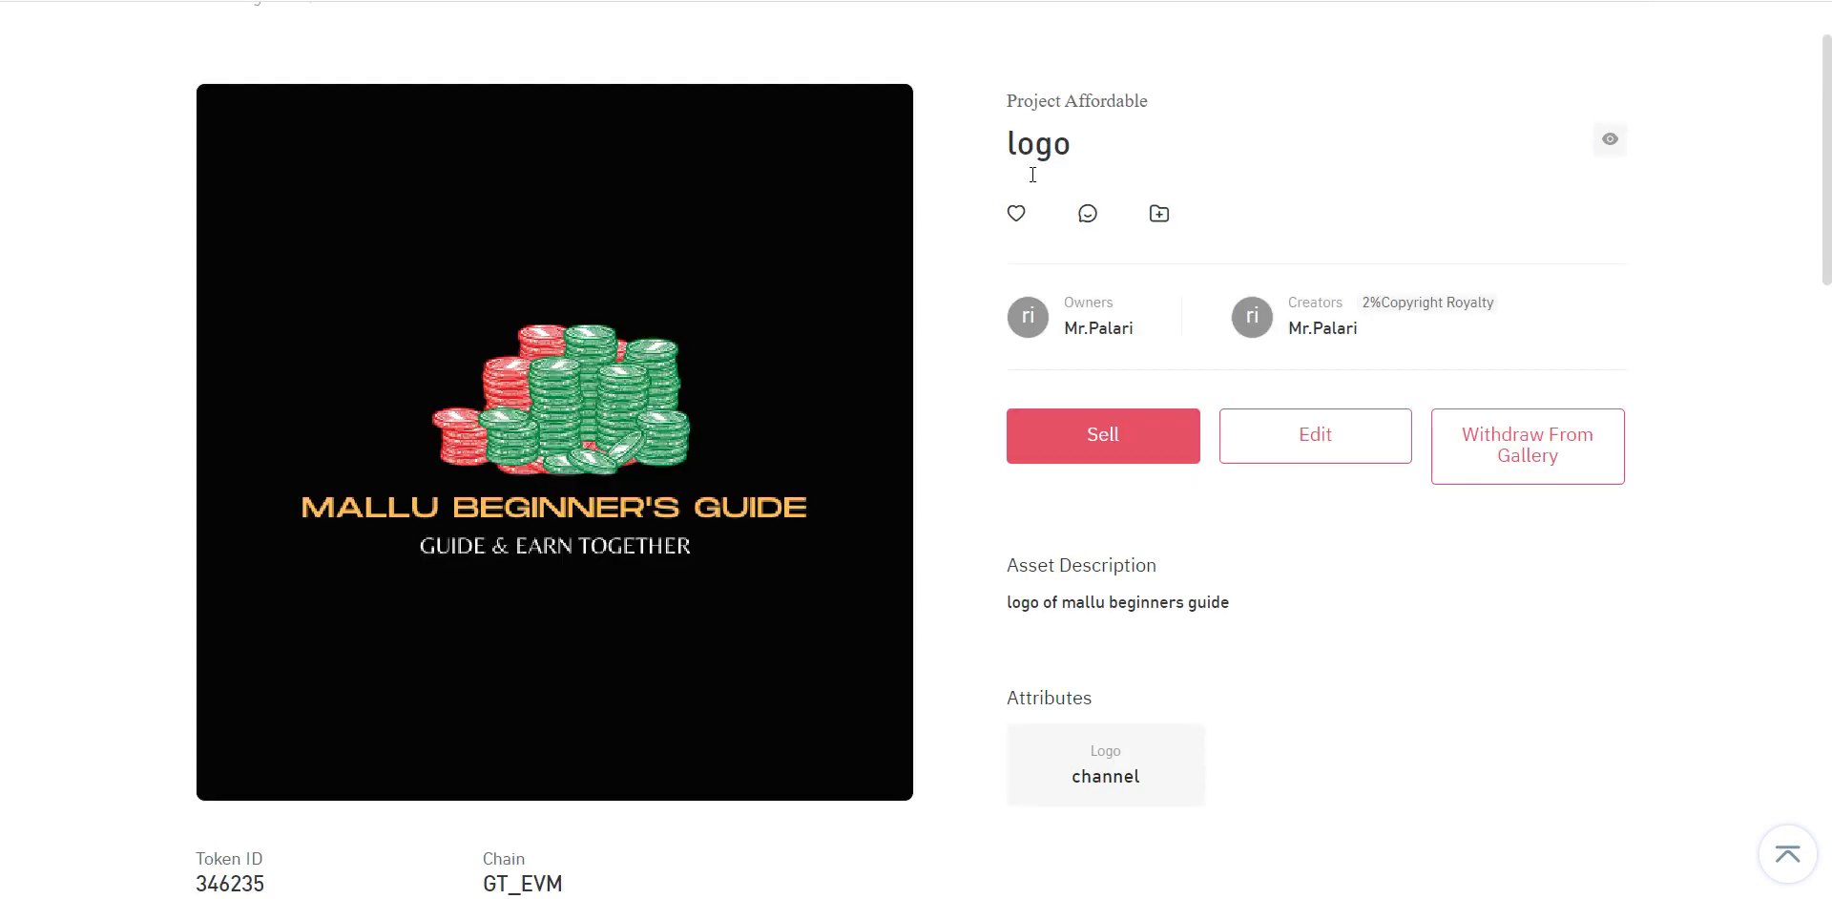
Examine the logo NFT's asset page, including its description, attributes, chain, contract address, offer record and sell options.
scroll(1032, 272, down, 5)
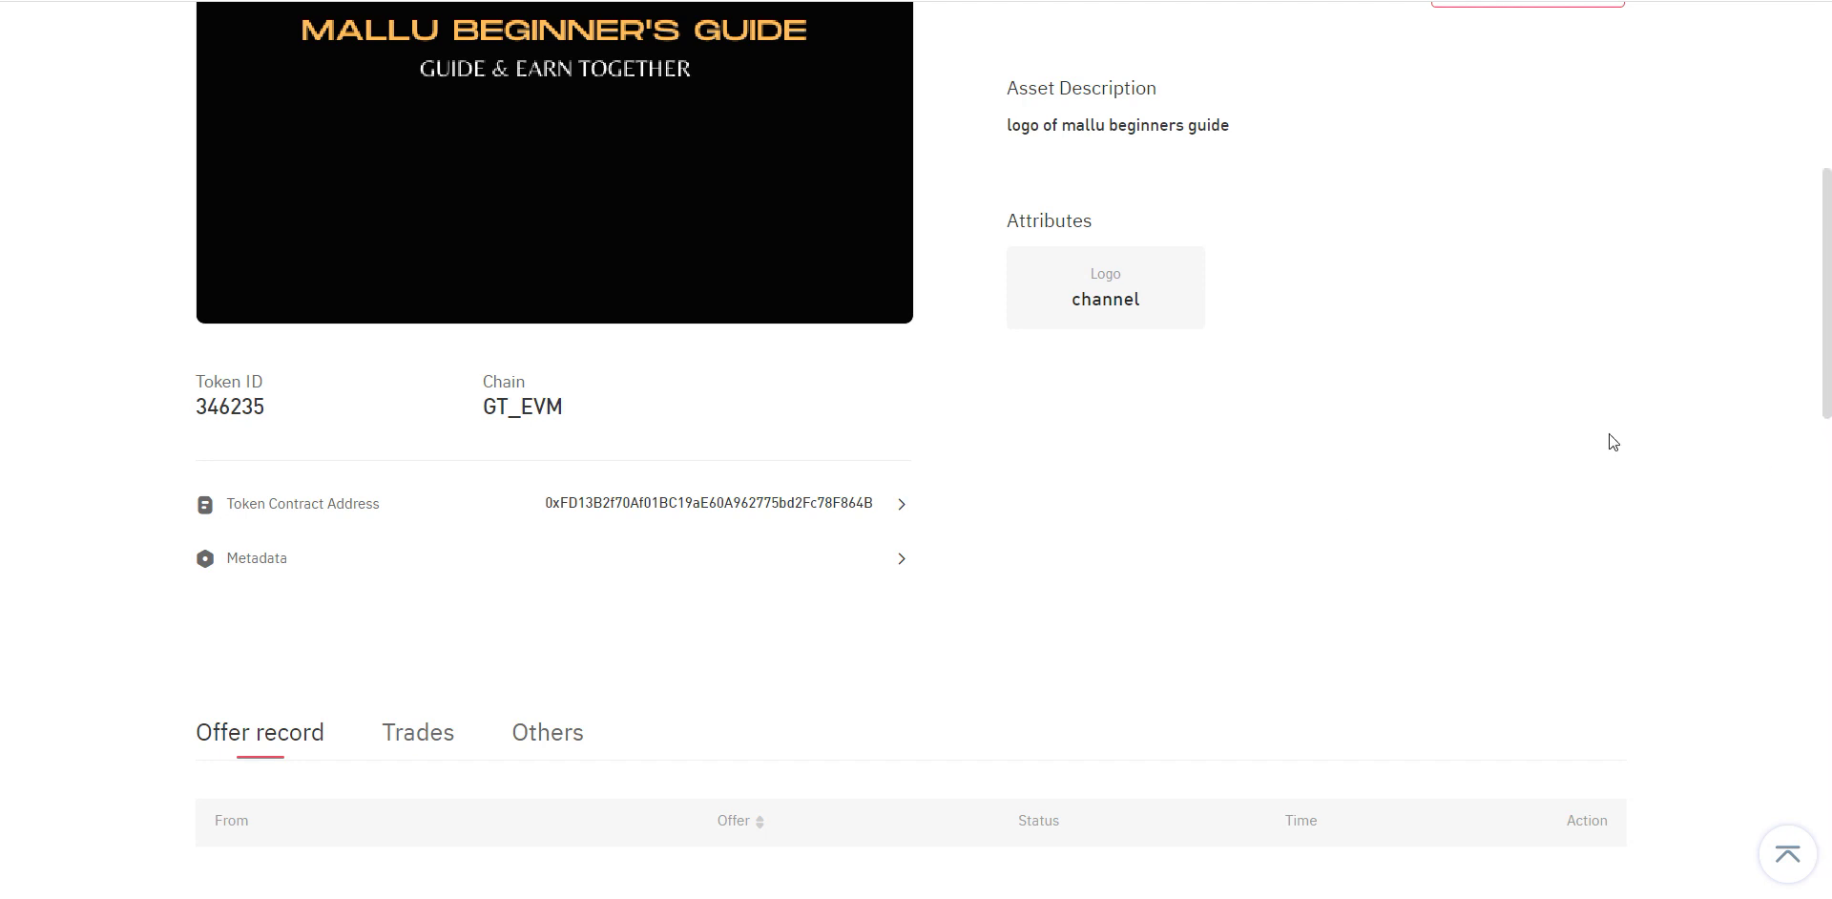
scroll(1050, 409, up, 4)
scroll(1108, 519, up, 1)
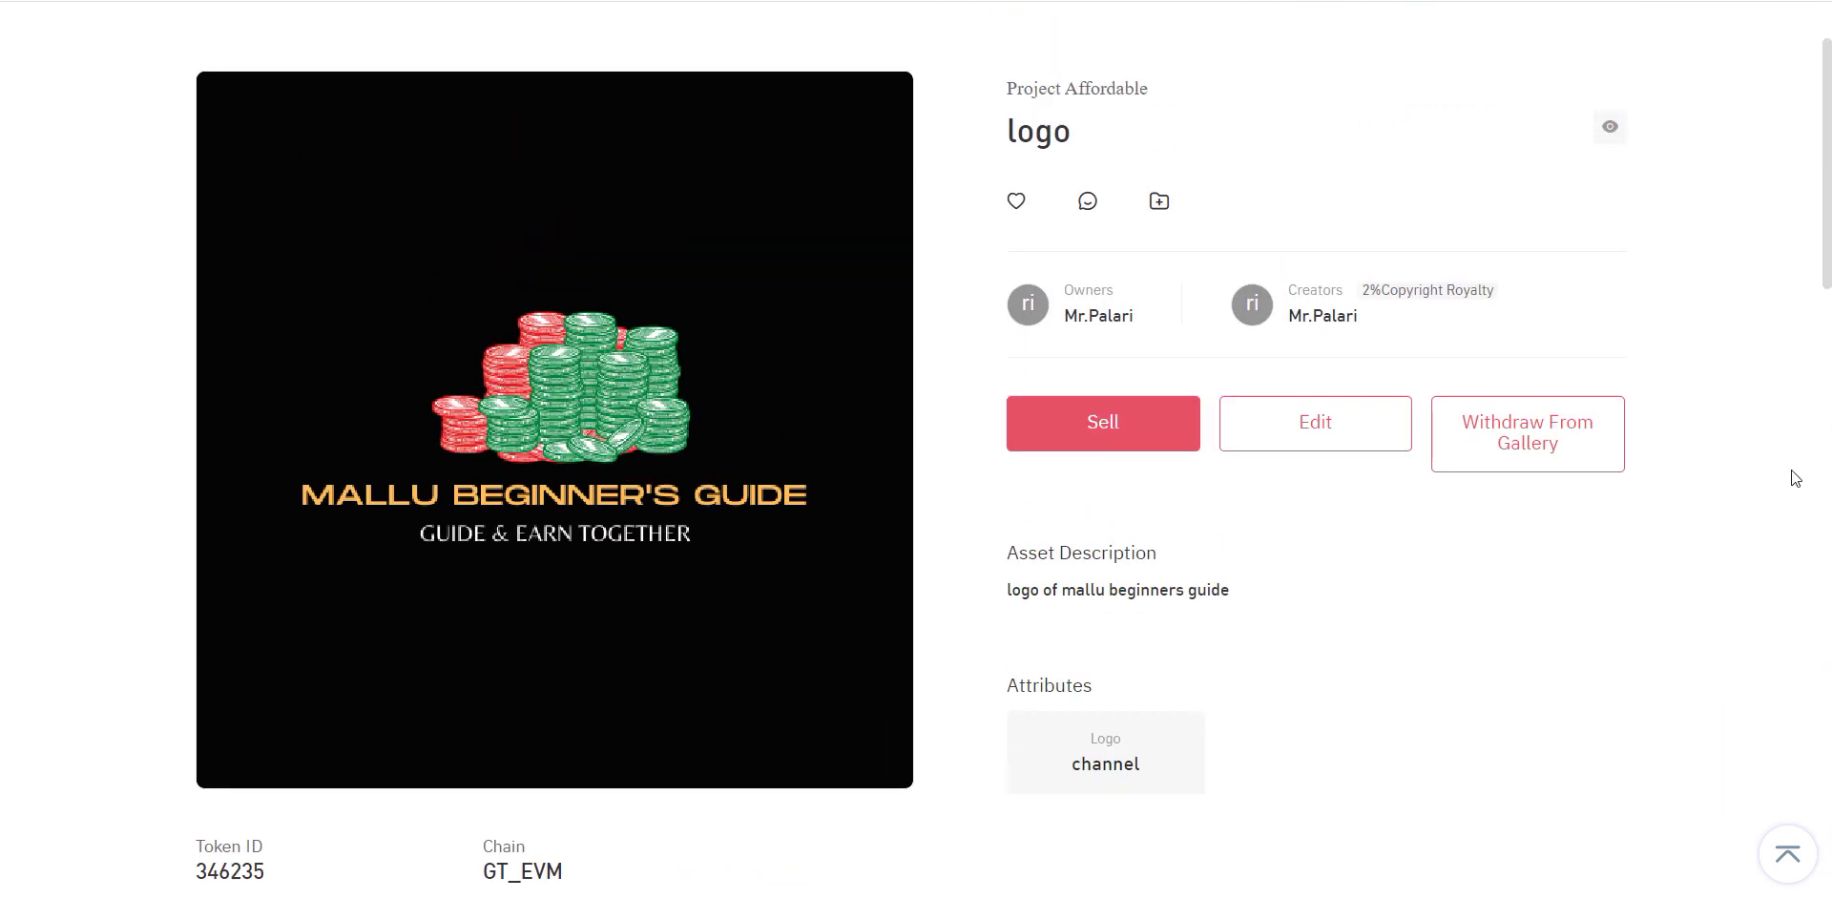
scroll(1795, 478, up, 2)
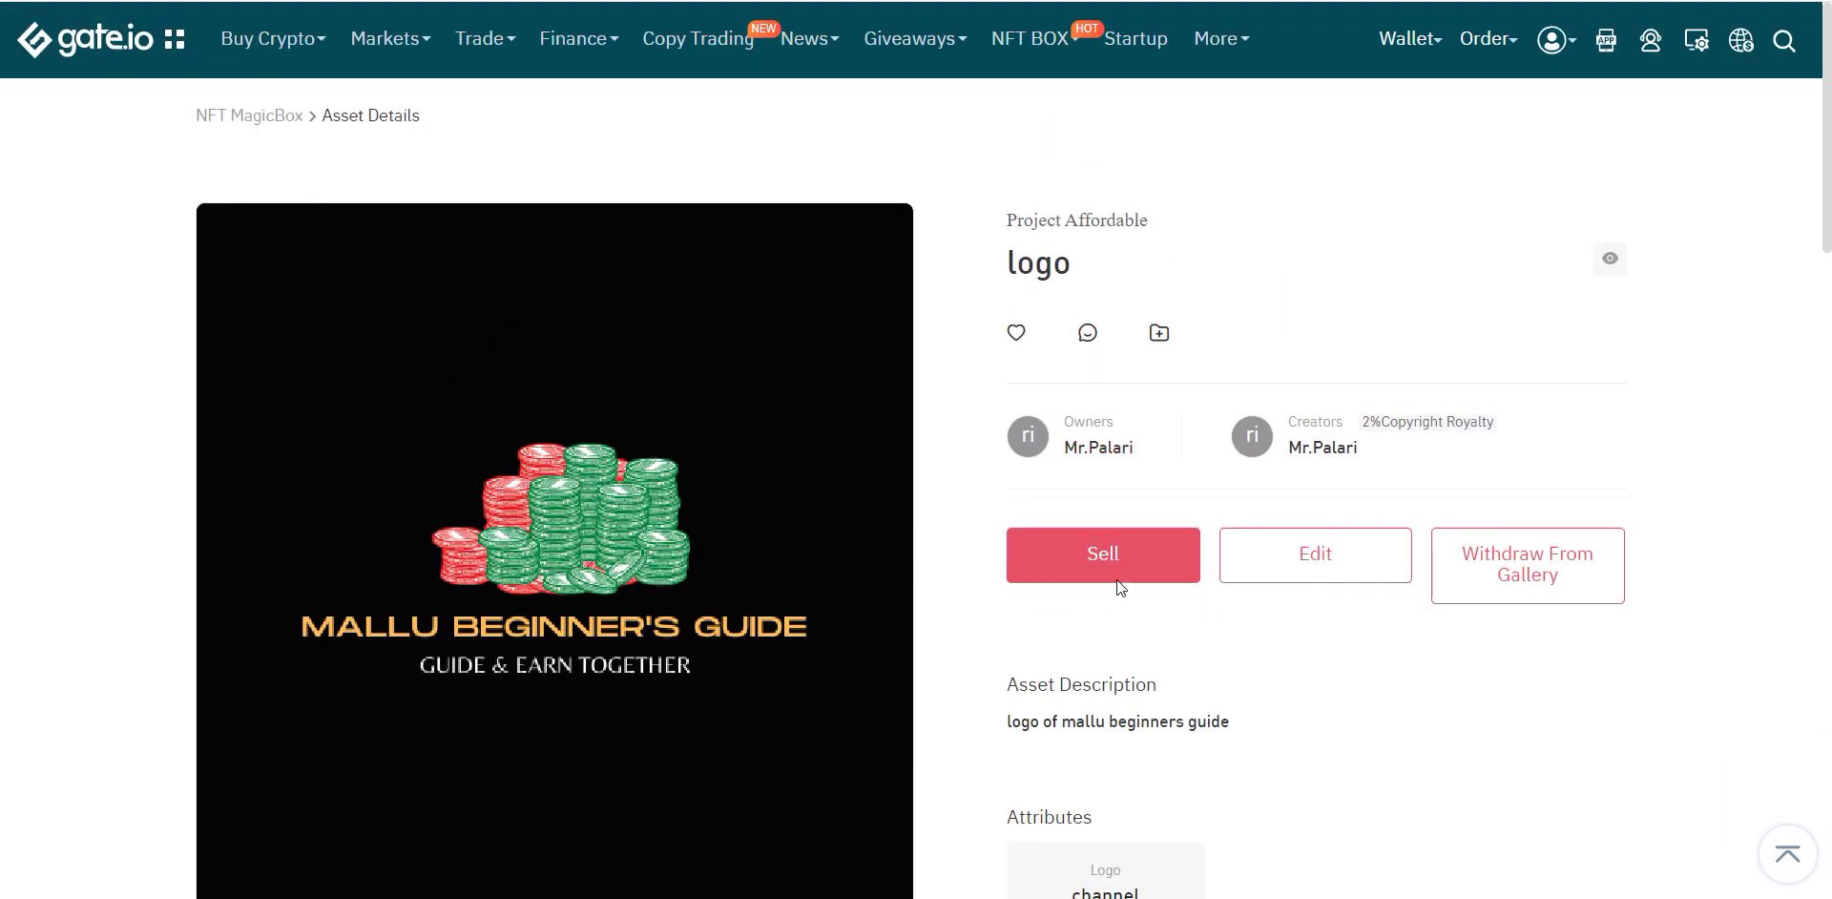
scroll(1002, 391, down, 1)
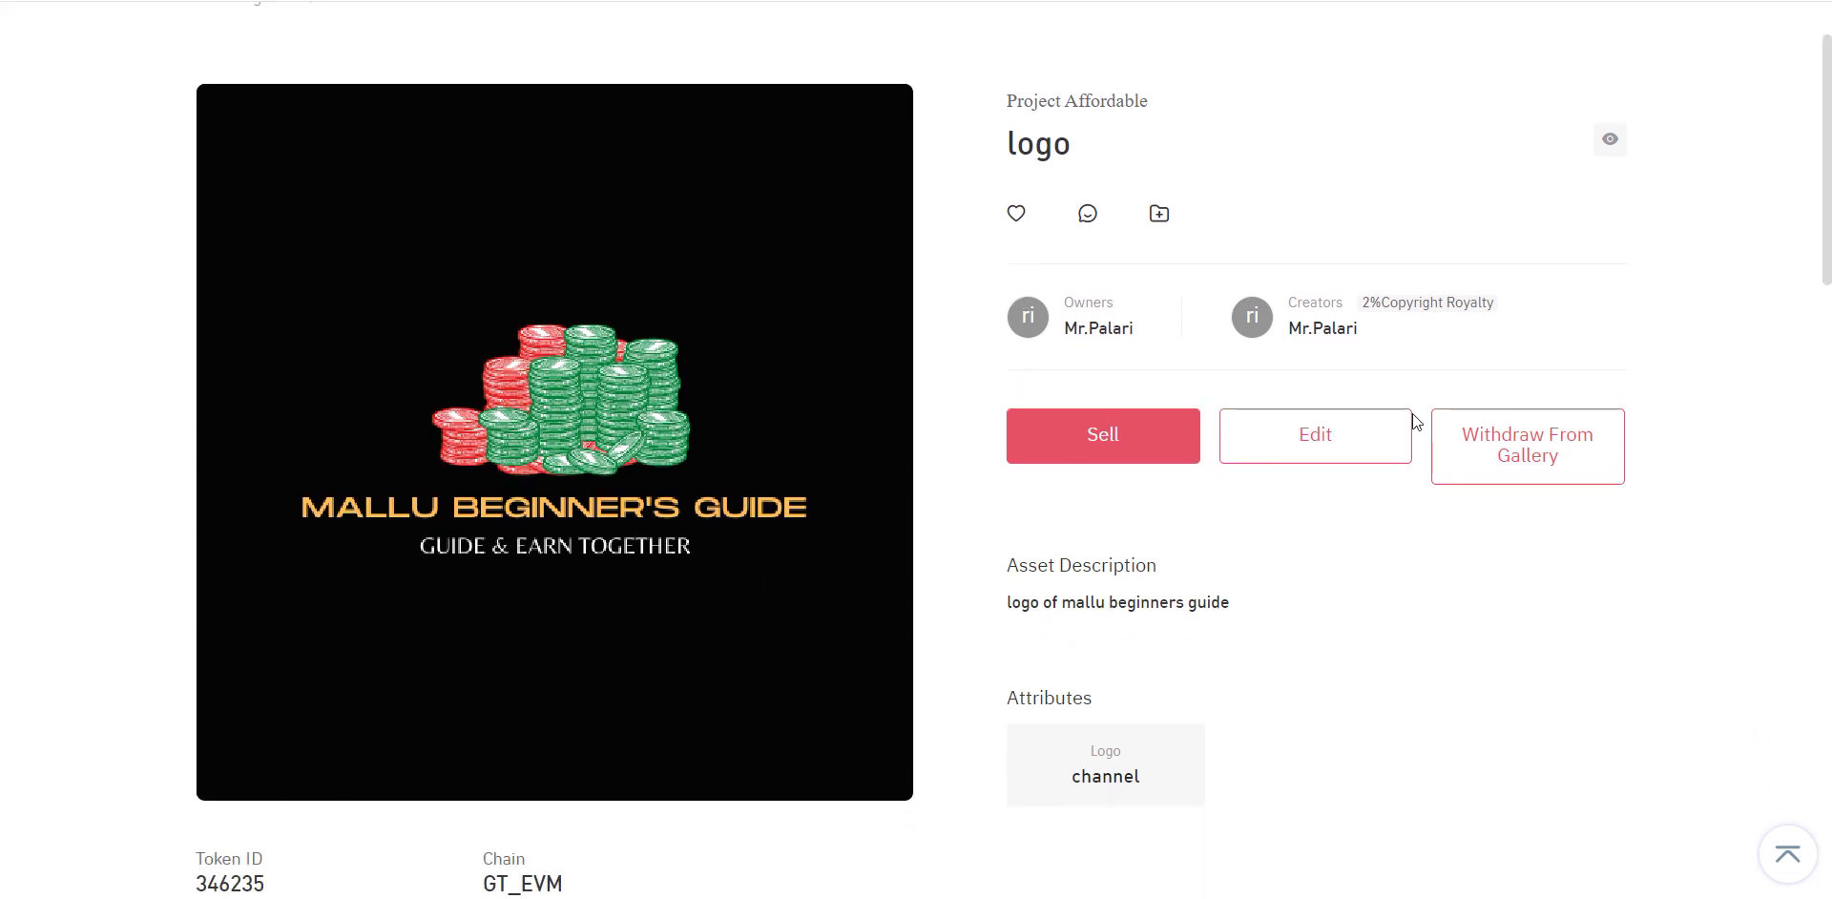
scroll(924, 351, down, 1)
scroll(403, 197, up, 2)
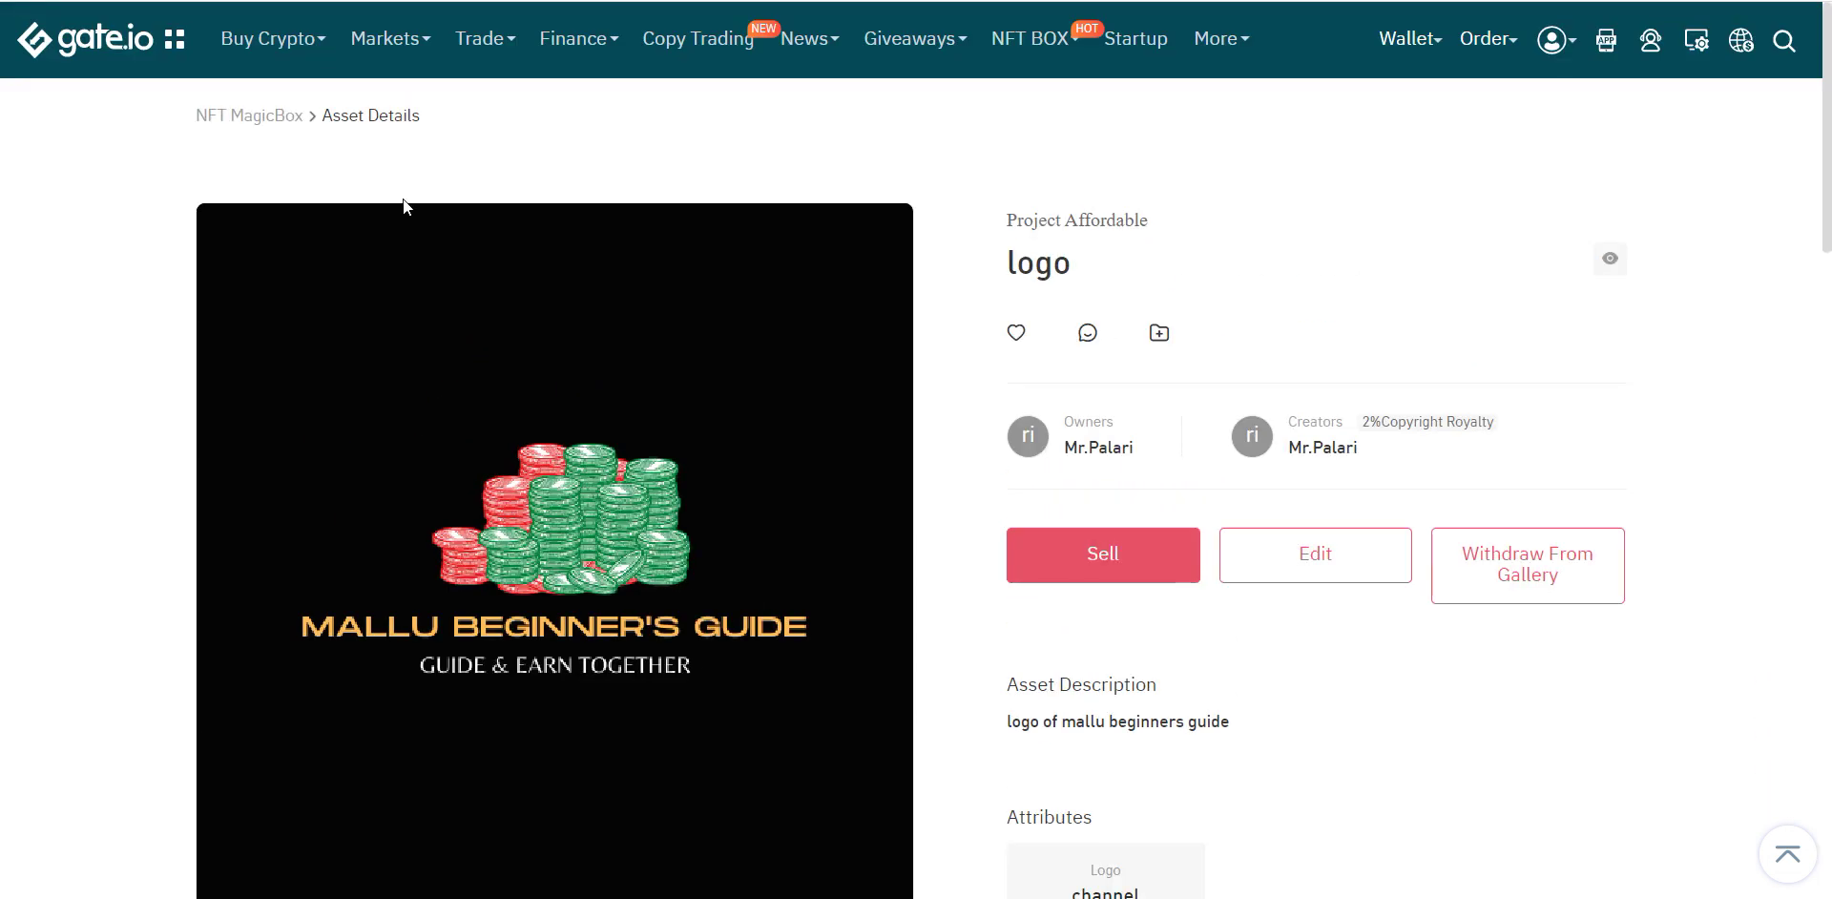
Open the sale configuration for the logo NFT and choose GT as the payment currency for the Buy It Now listing.
click(1105, 554)
scroll(754, 331, down, 2)
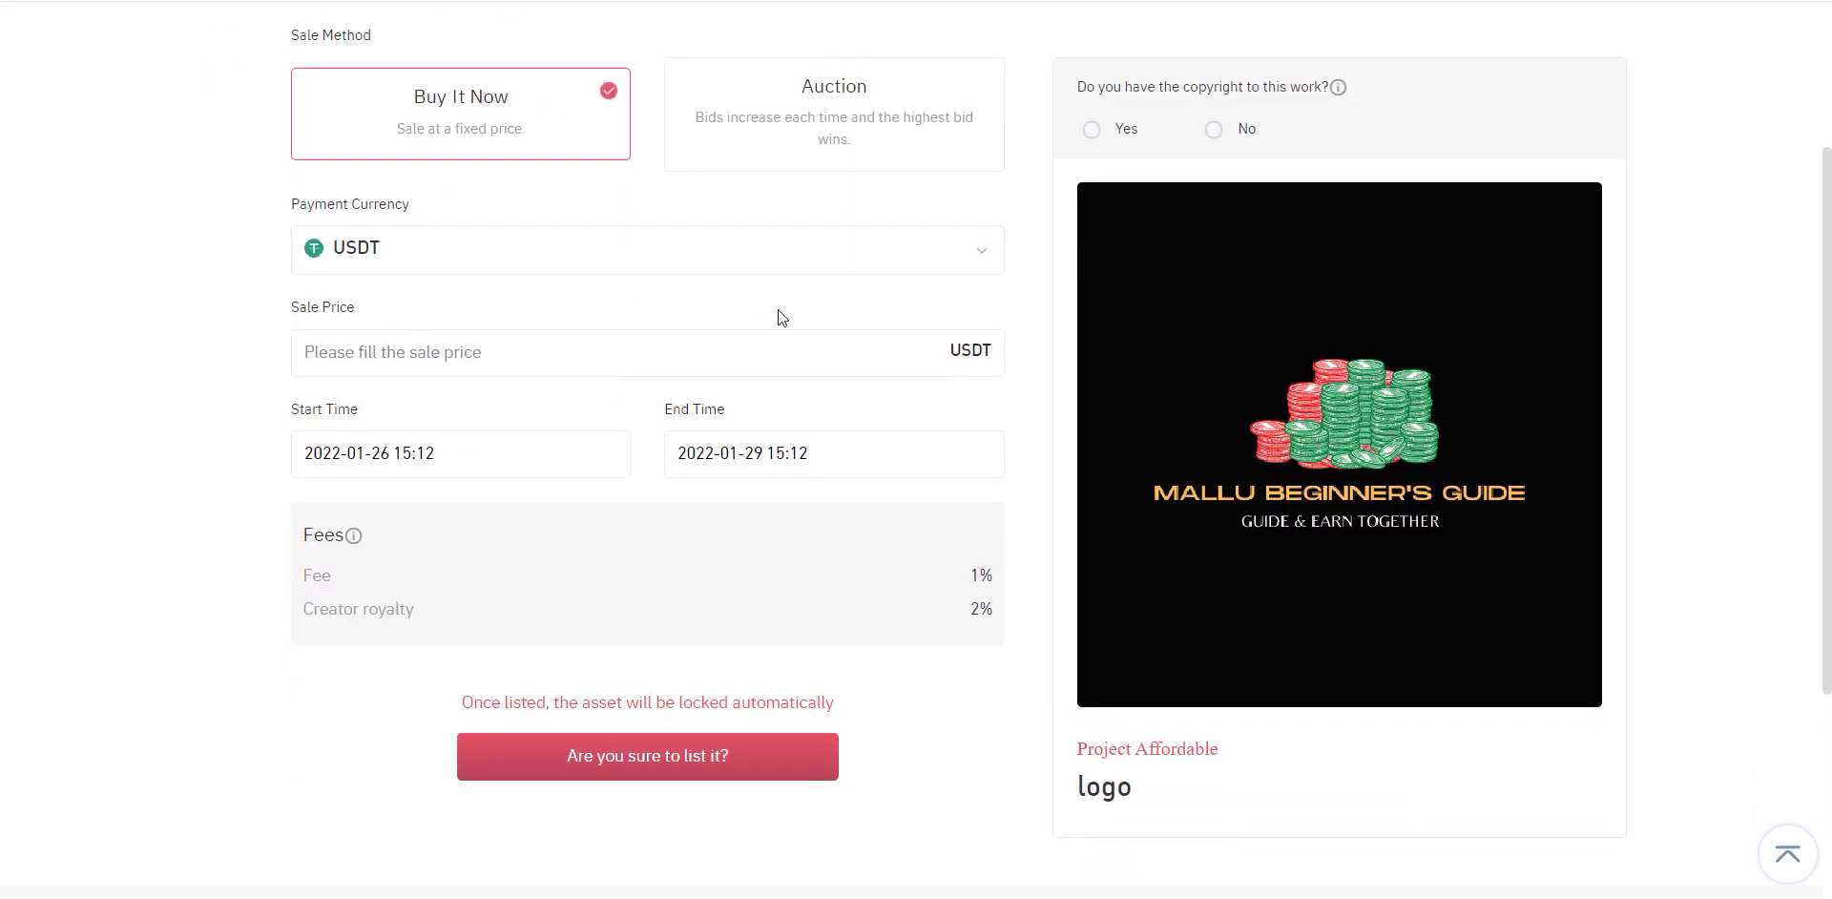
click(888, 260)
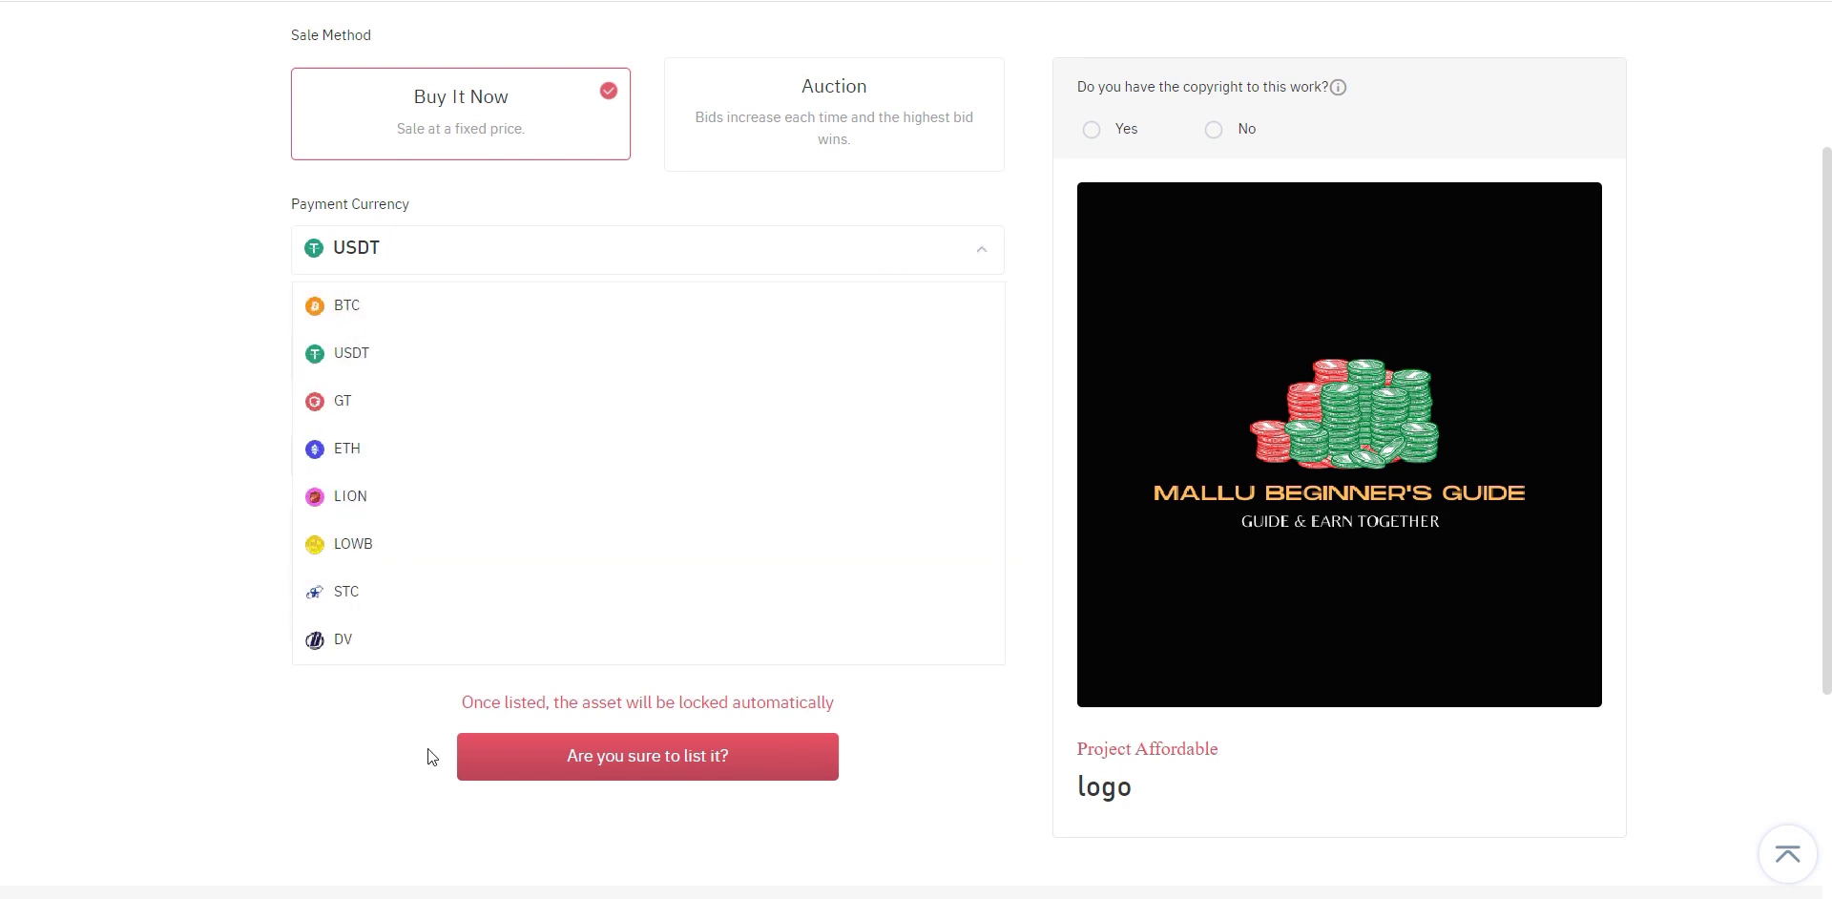
scroll(422, 591, down, 3)
scroll(482, 241, up, 2)
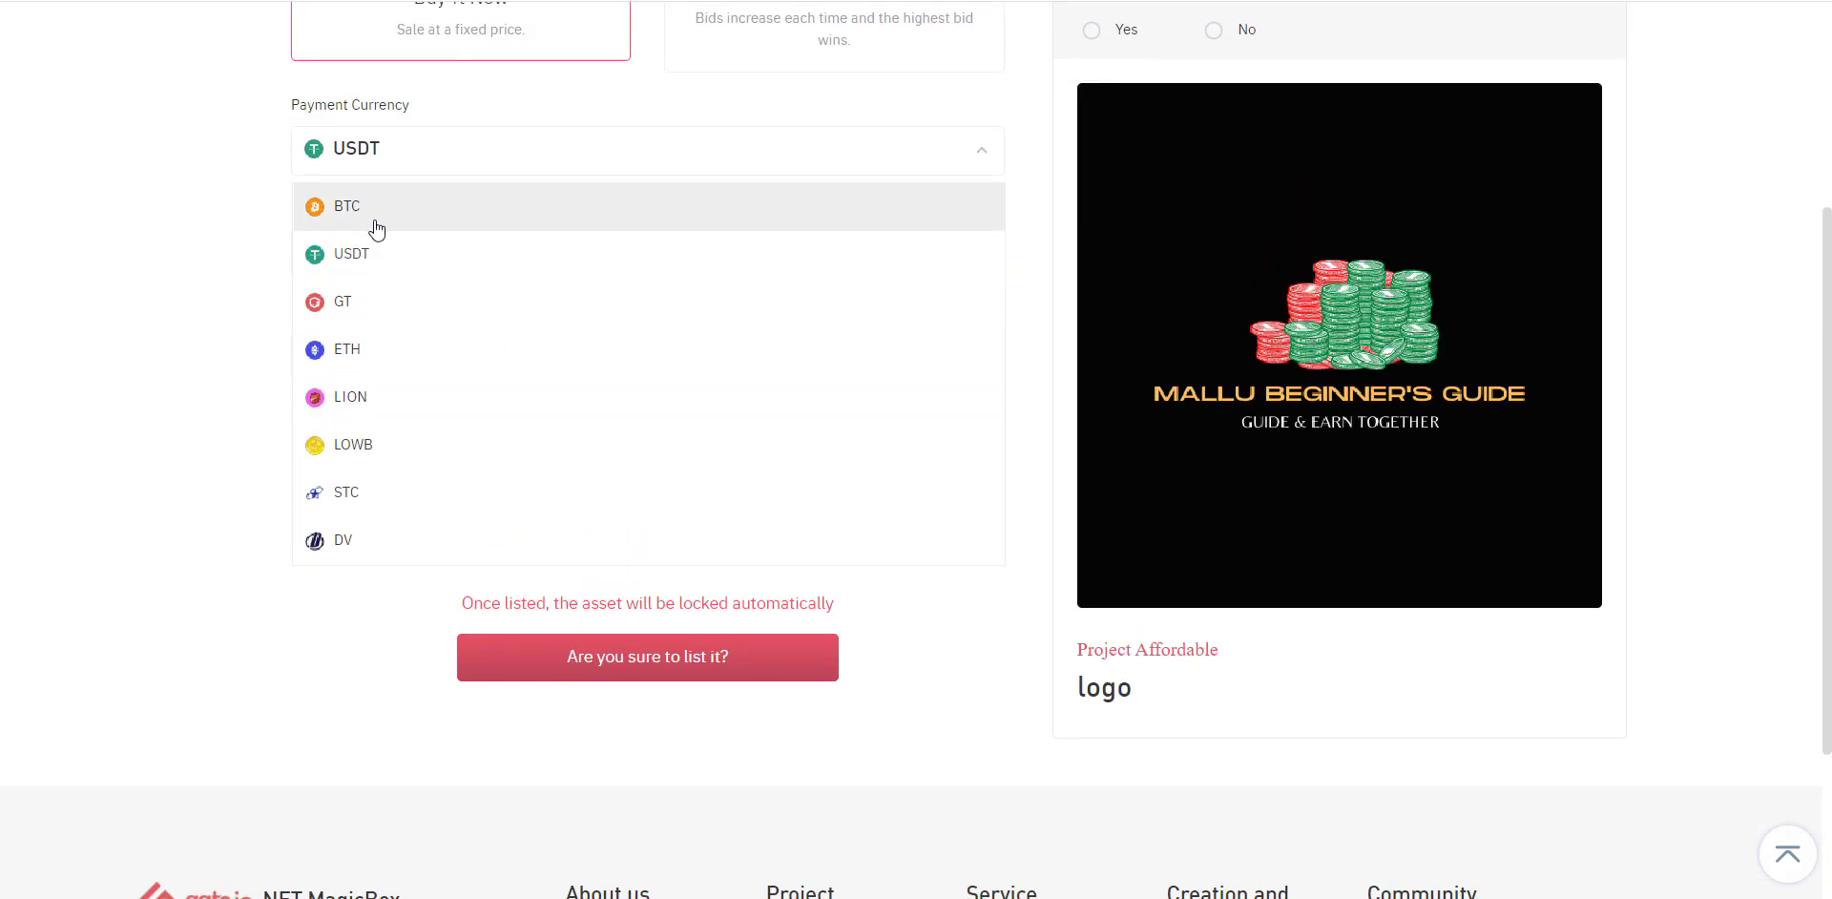
click(376, 307)
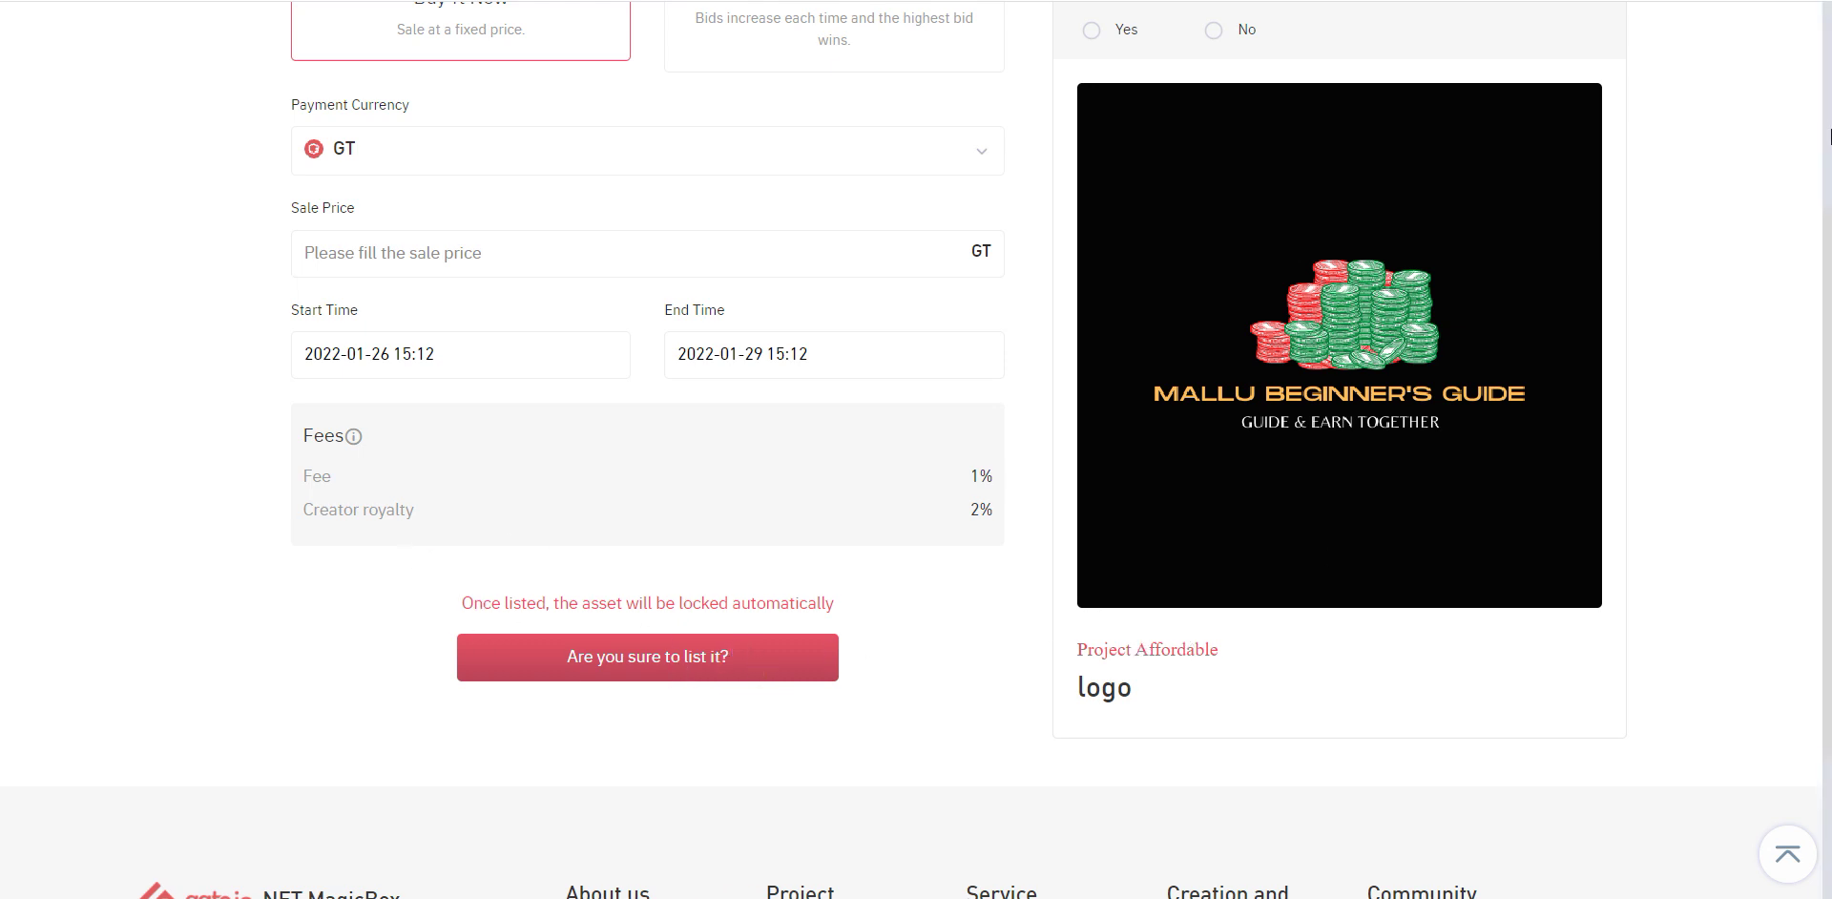
scroll(1470, 446, up, 4)
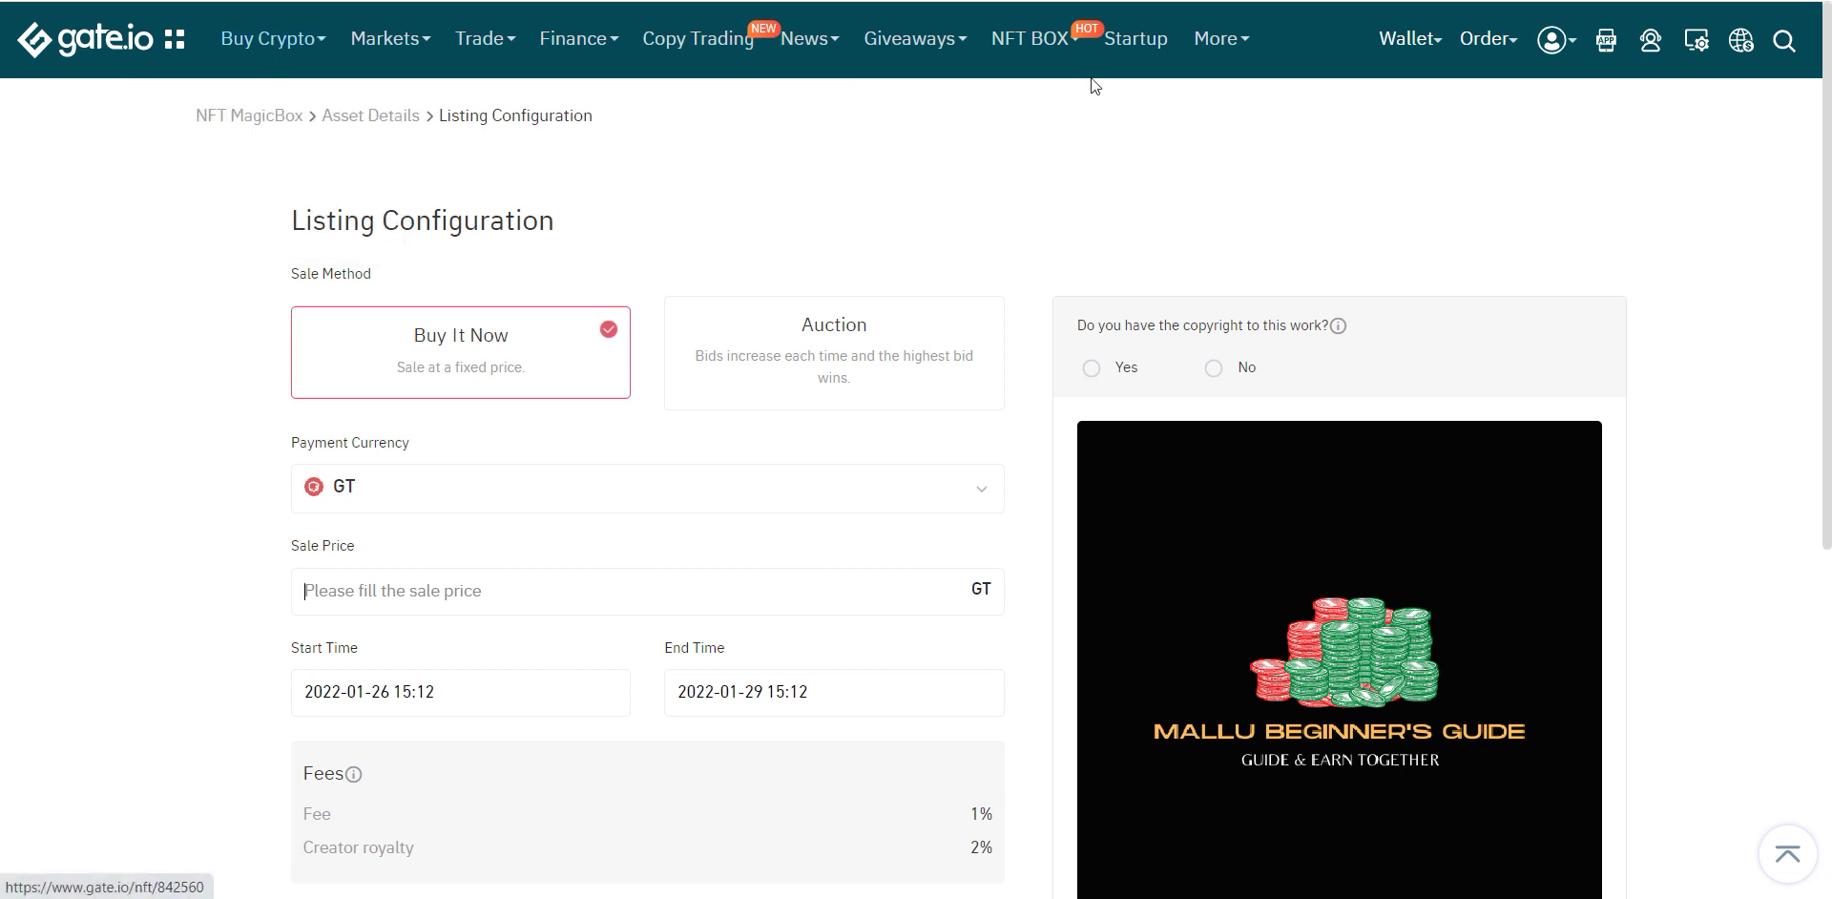
Go to the NFT marketplace home page and look through its popular collections, auctions and trending NFTs.
click(1043, 48)
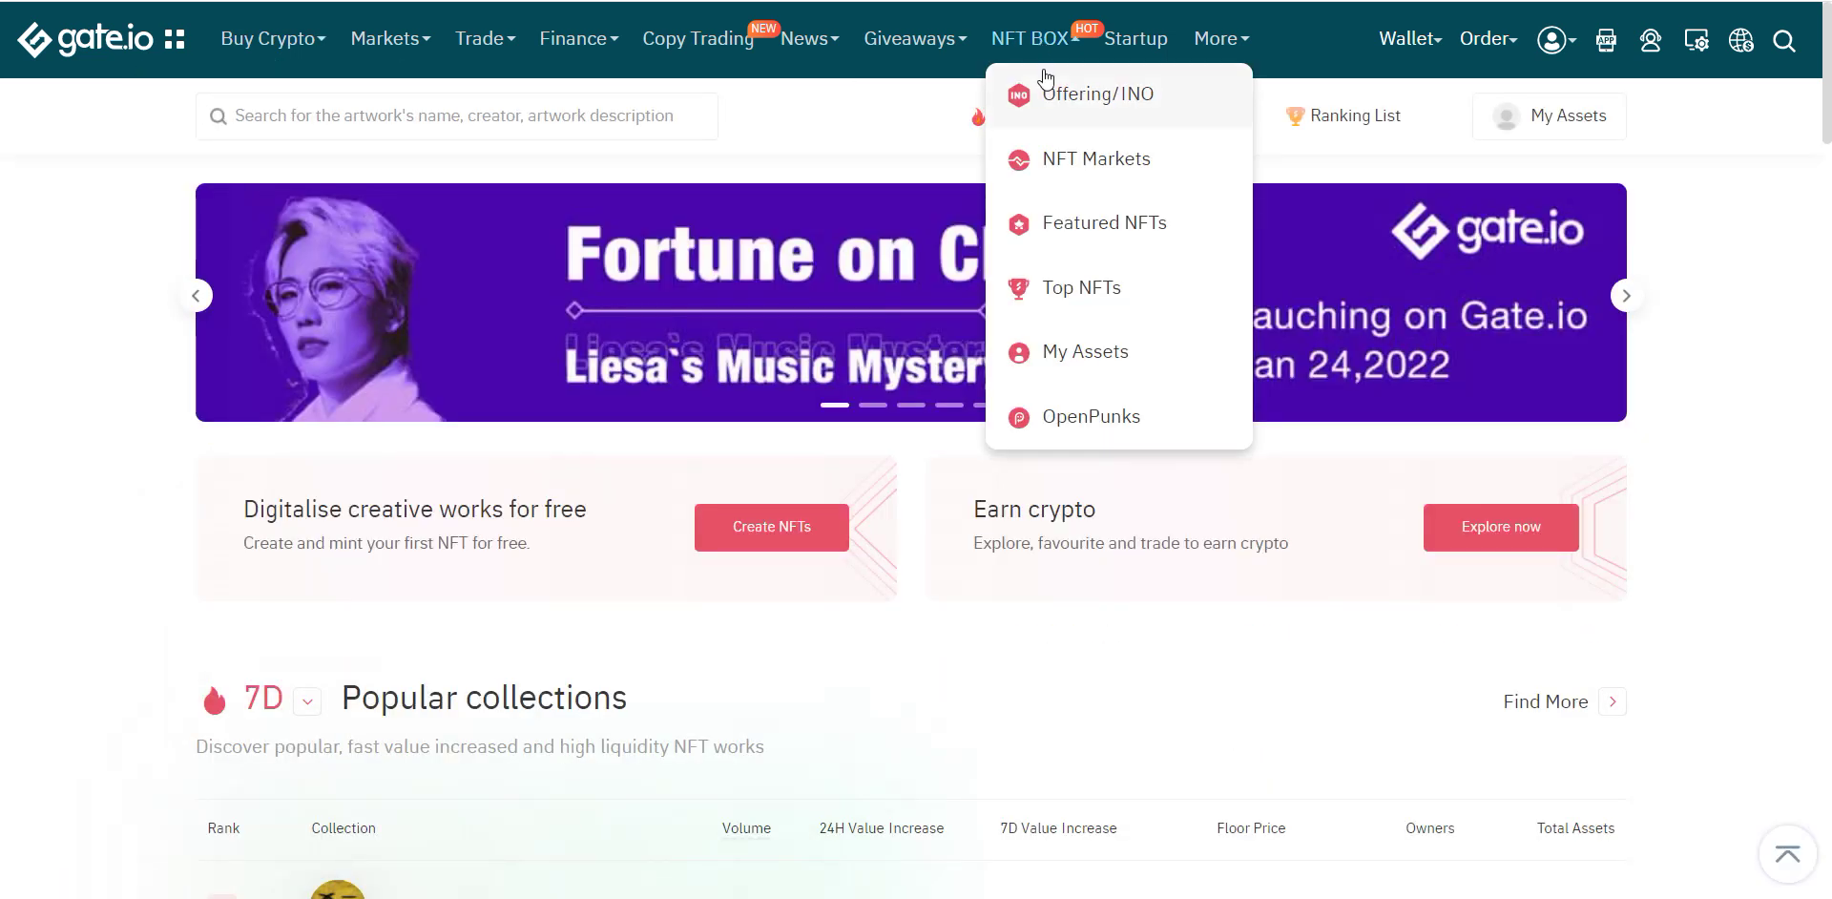
scroll(1107, 129, down, 2)
scroll(976, 367, down, 15)
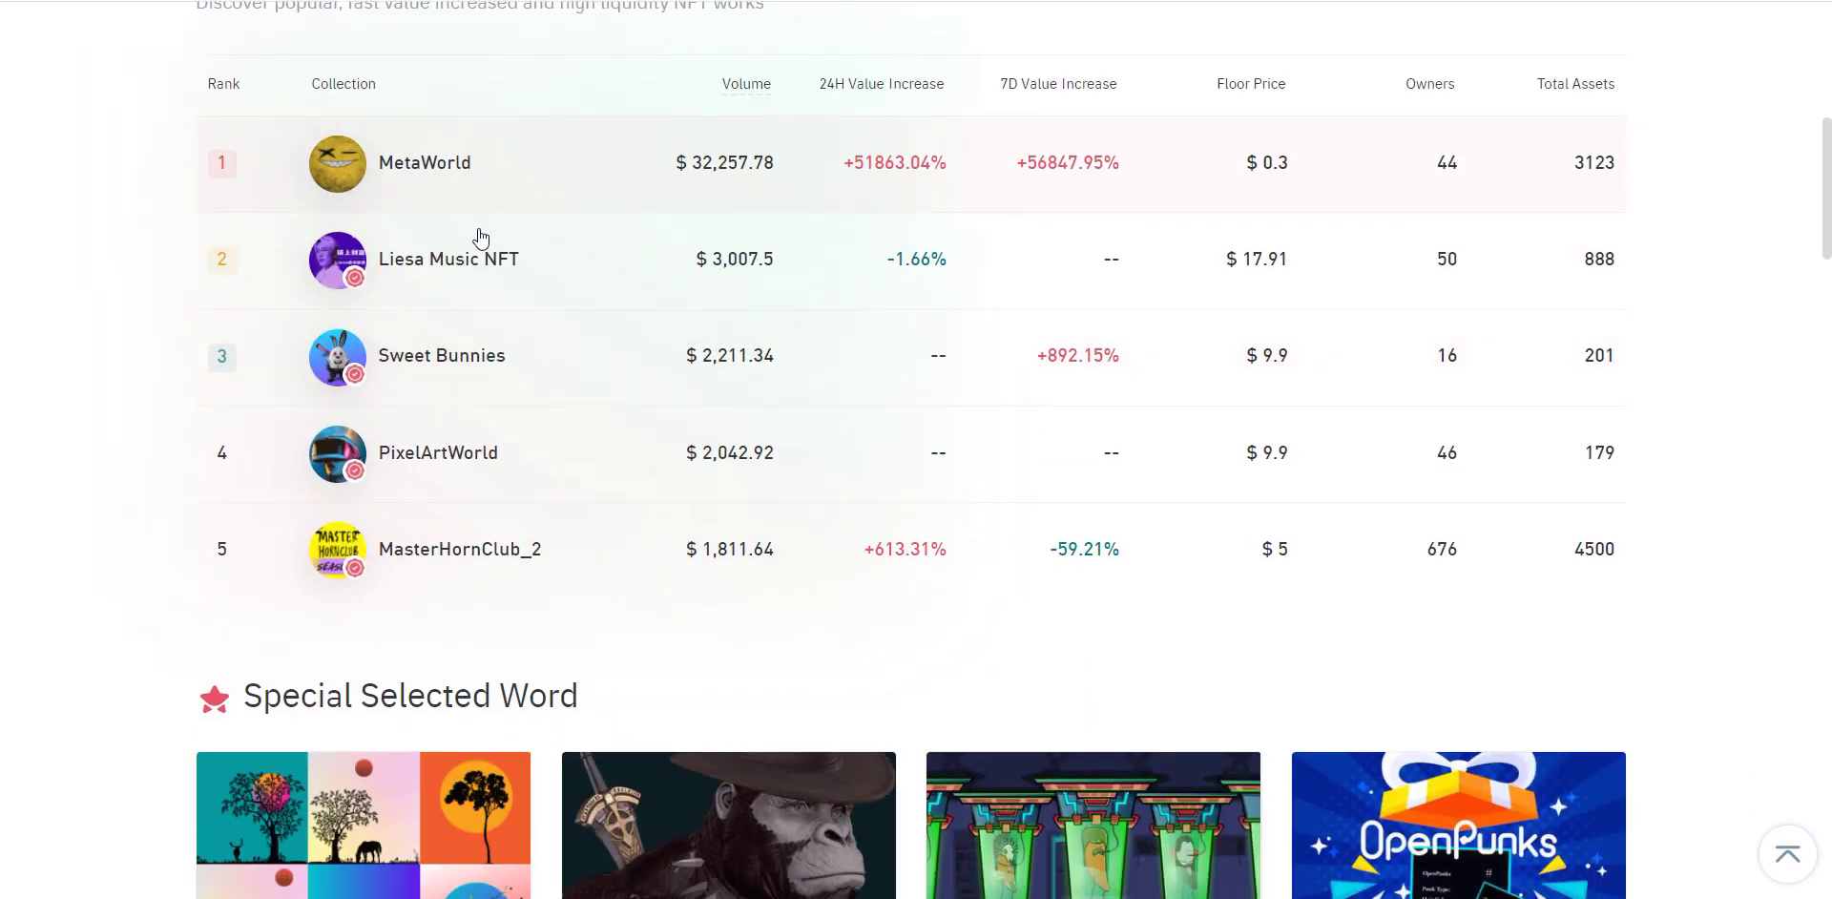
scroll(543, 271, down, 15)
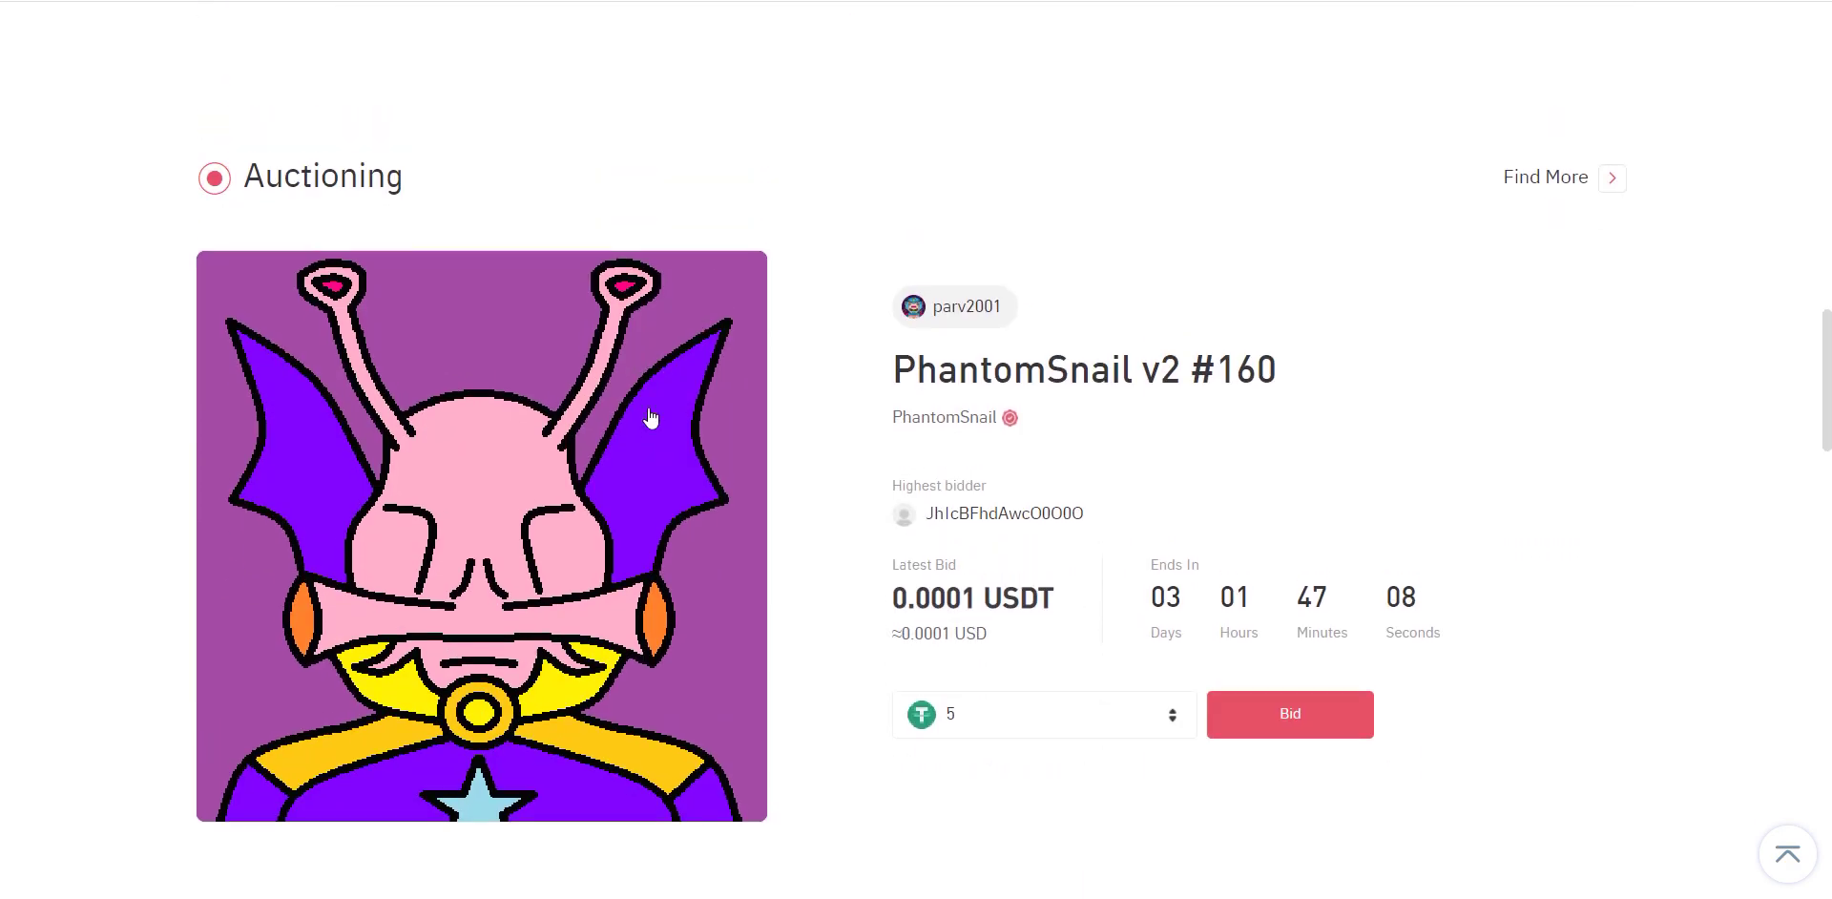
scroll(601, 382, up, 3)
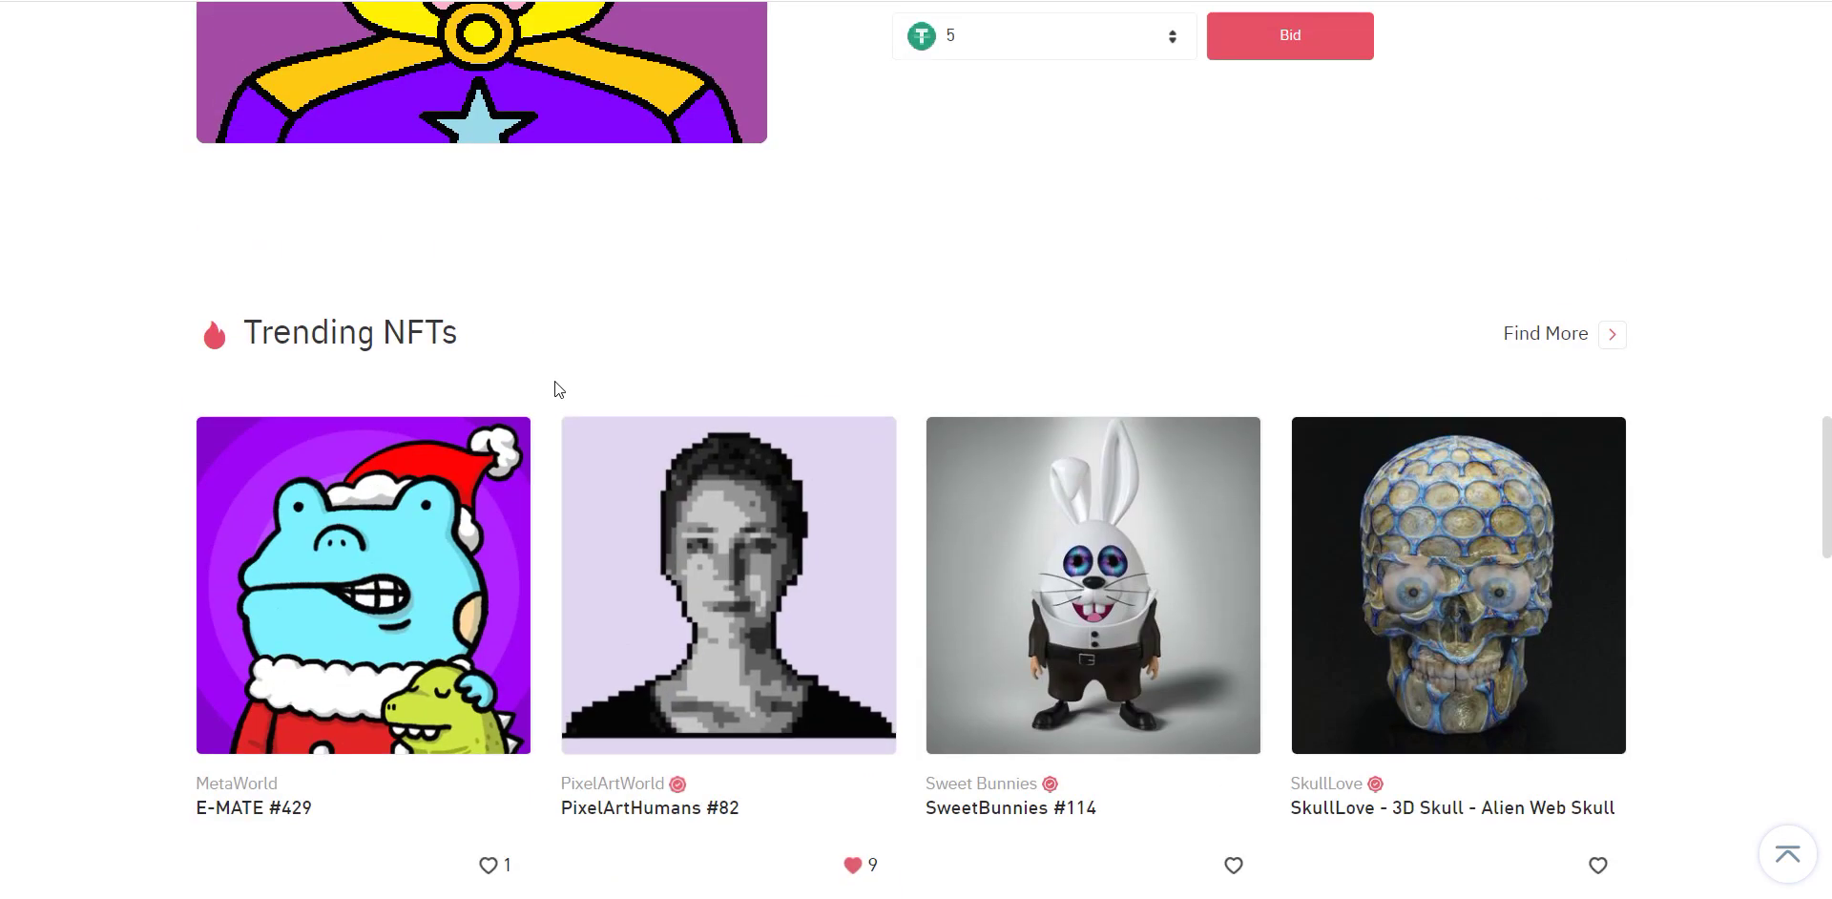
scroll(556, 380, down, 2)
Open the trending NFT E-MATE #429 and examine its recent traded price, token details and offer record.
click(410, 420)
scroll(1050, 363, down, 2)
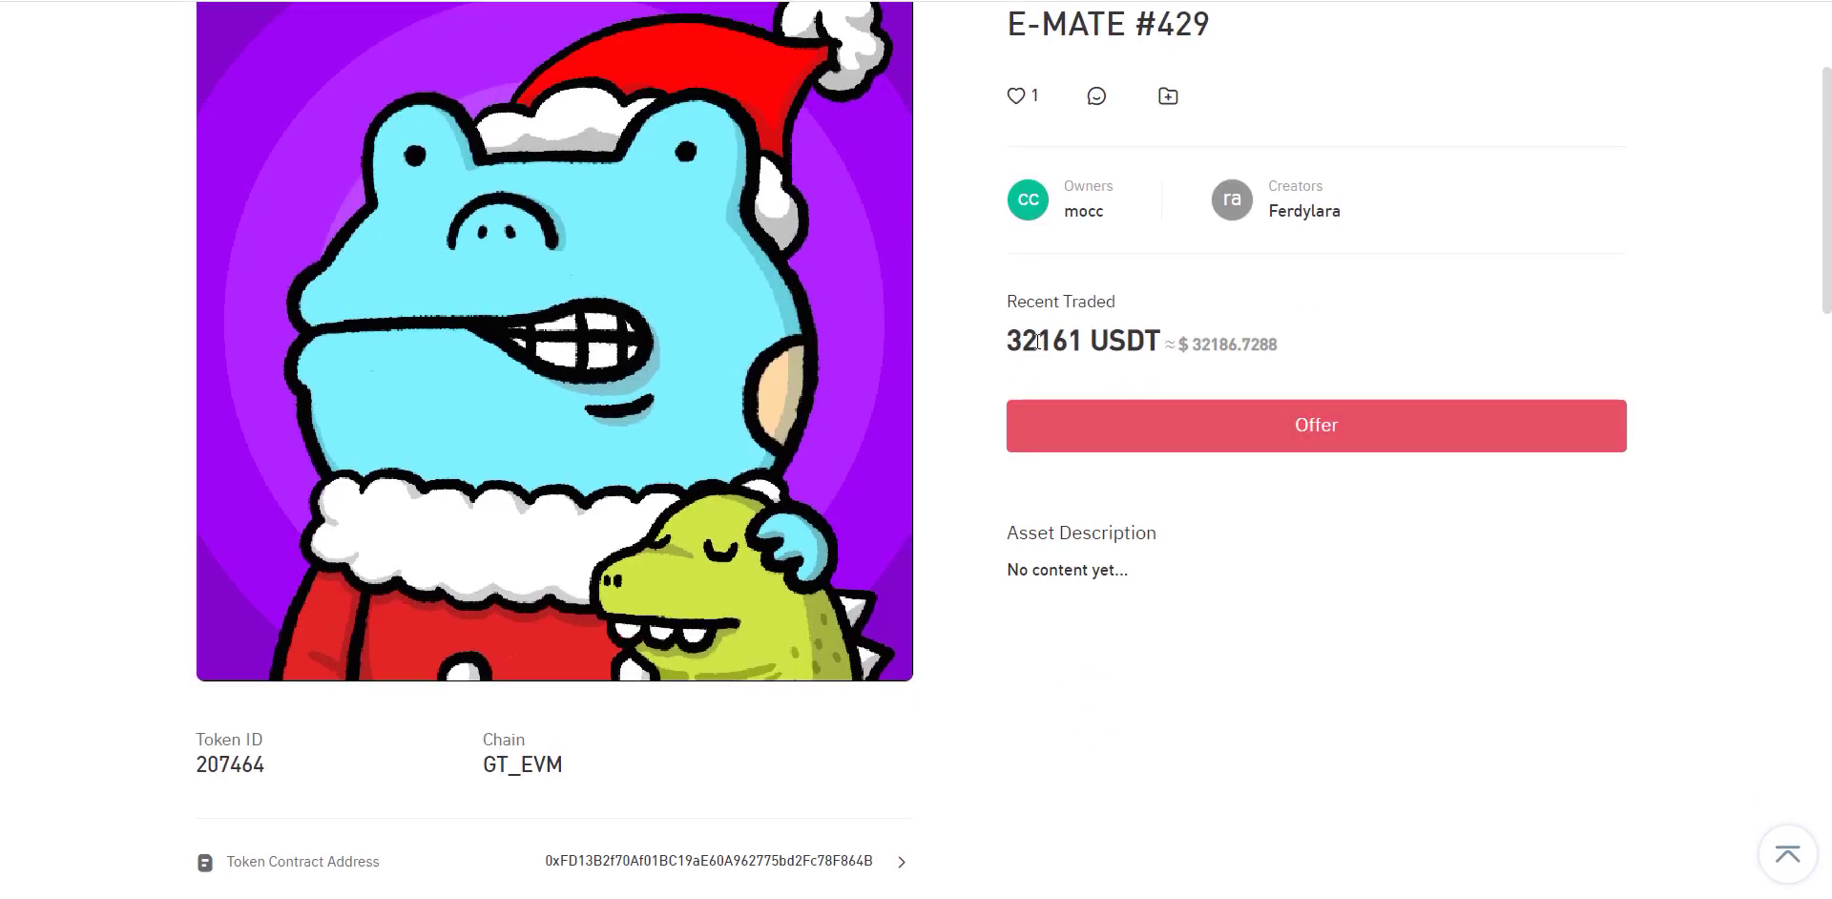
drag(1038, 342, 1161, 325)
scroll(826, 425, up, 3)
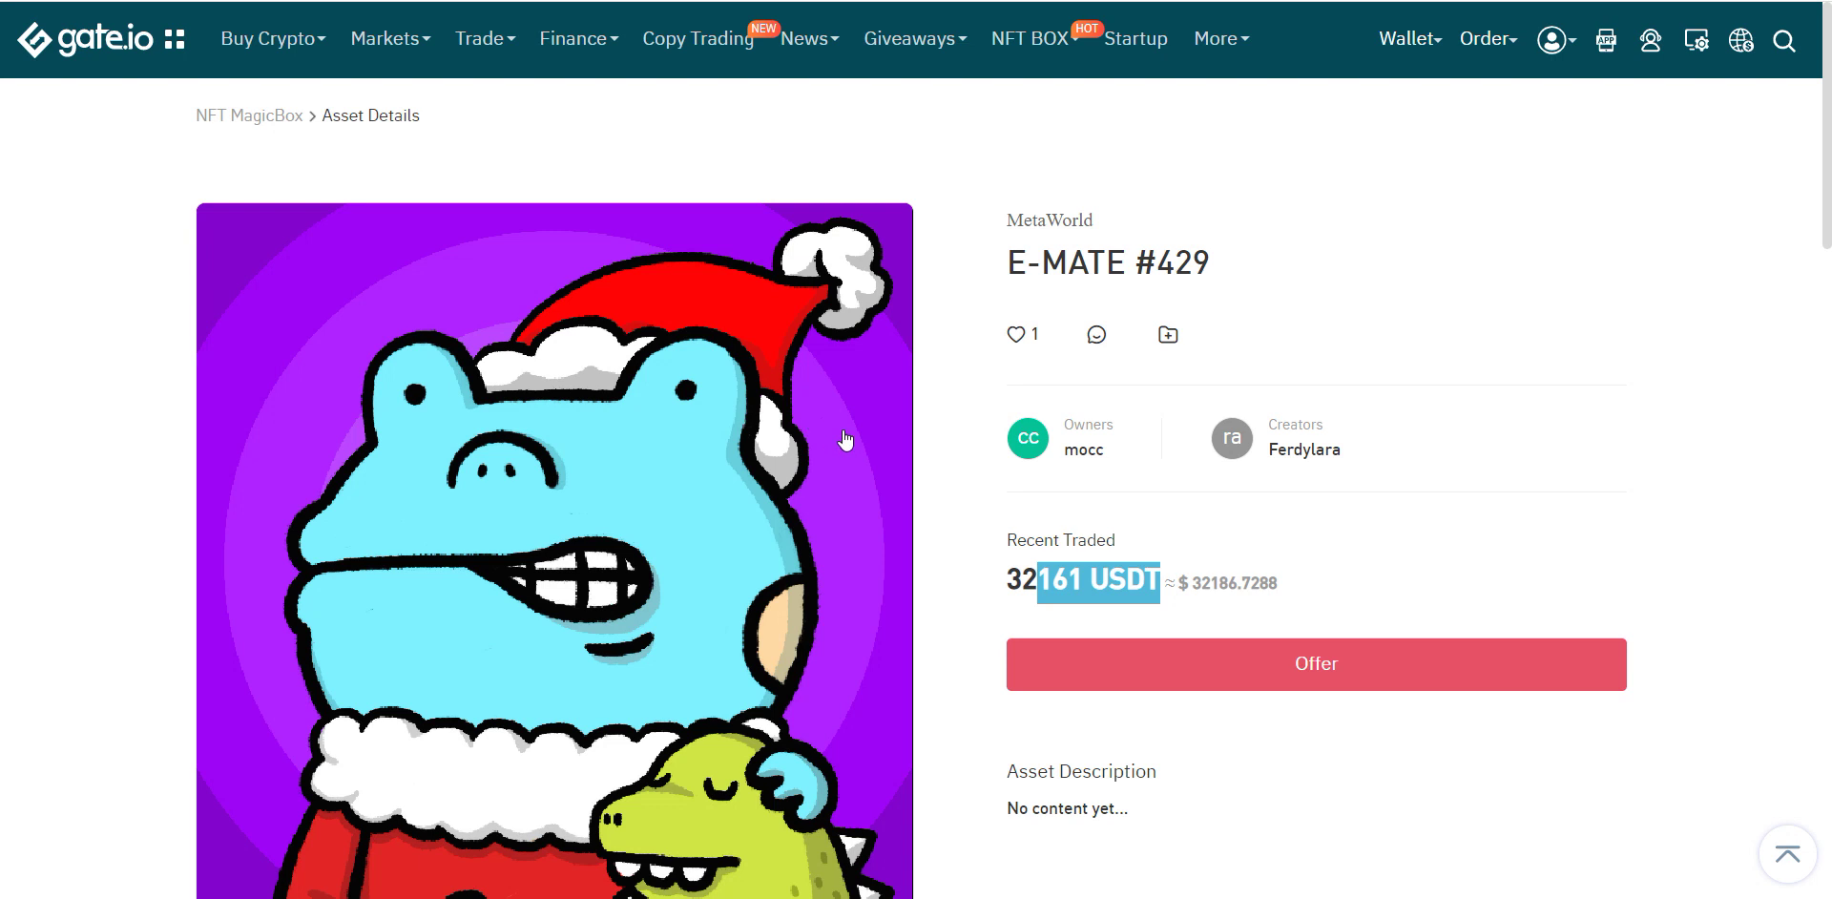
scroll(455, 345, down, 12)
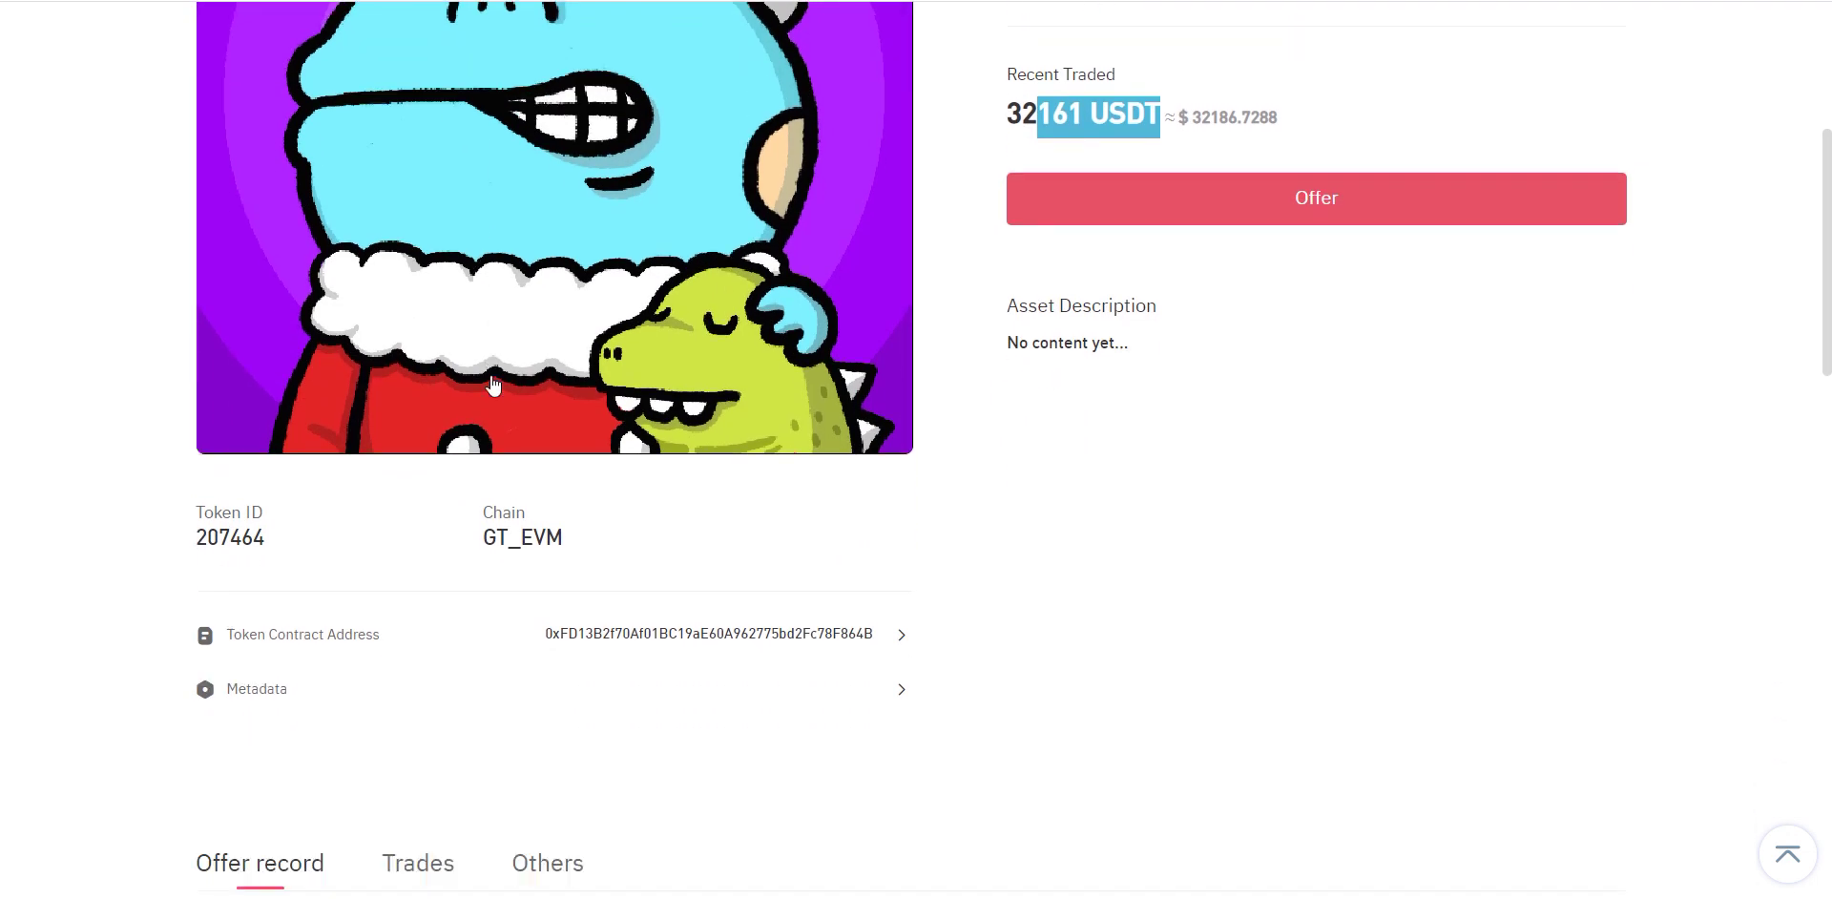
scroll(916, 360, down, 2)
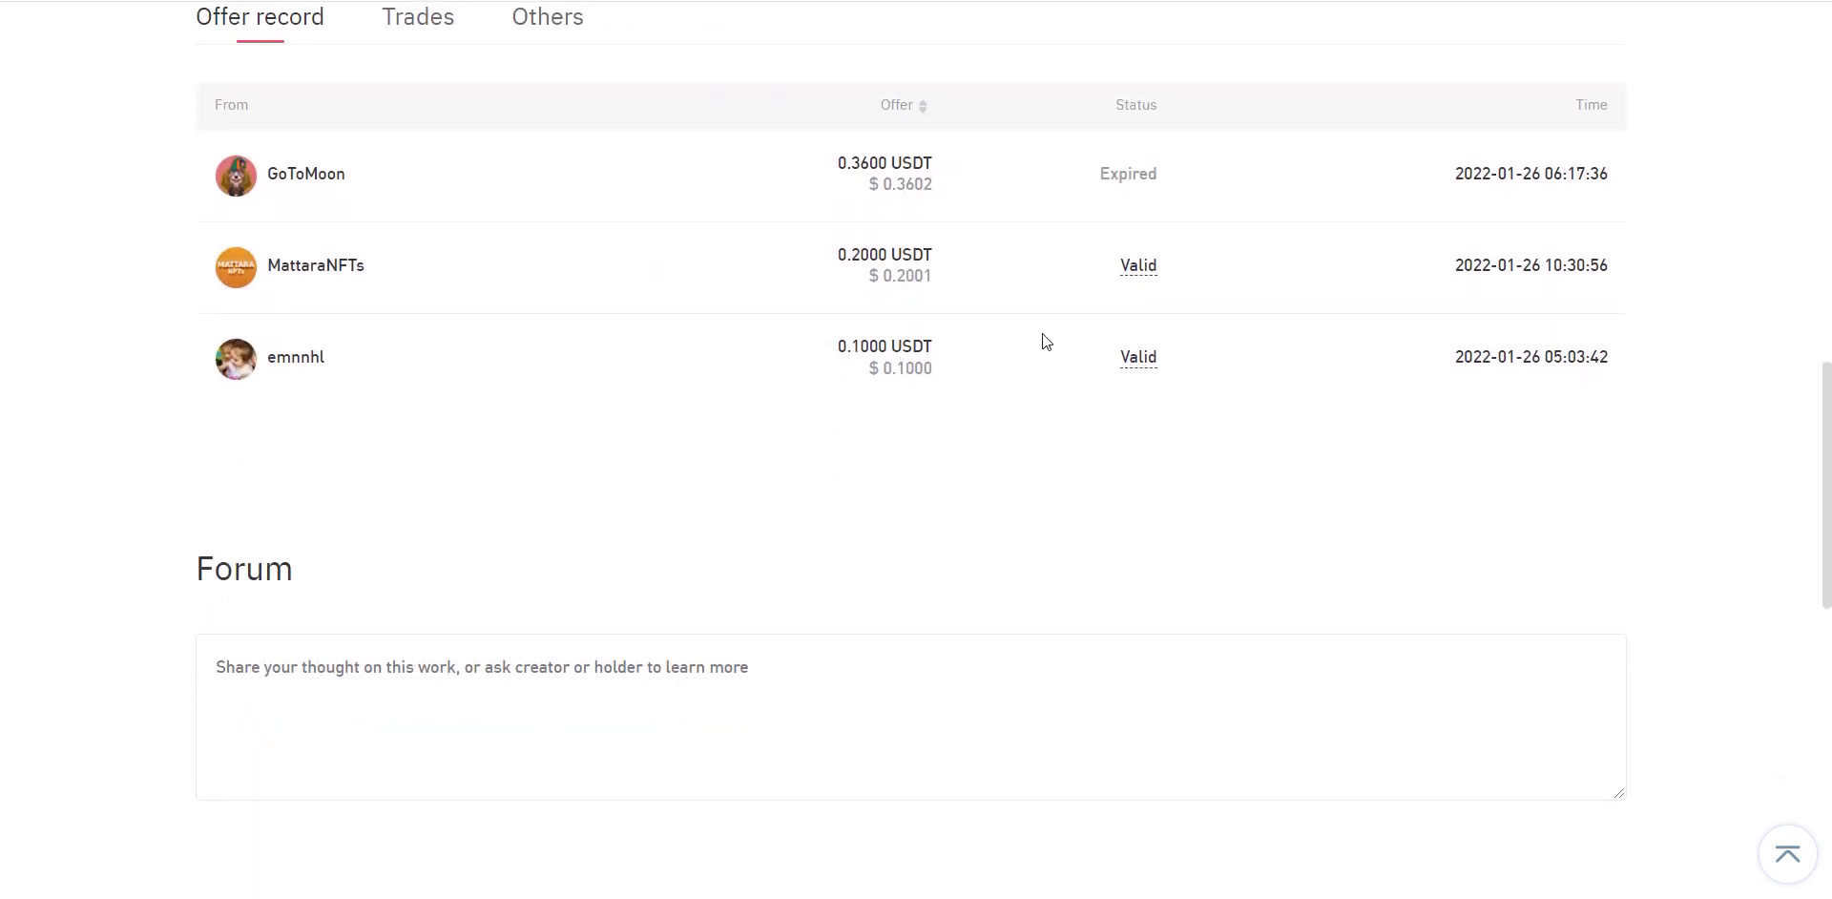
scroll(919, 447, up, 14)
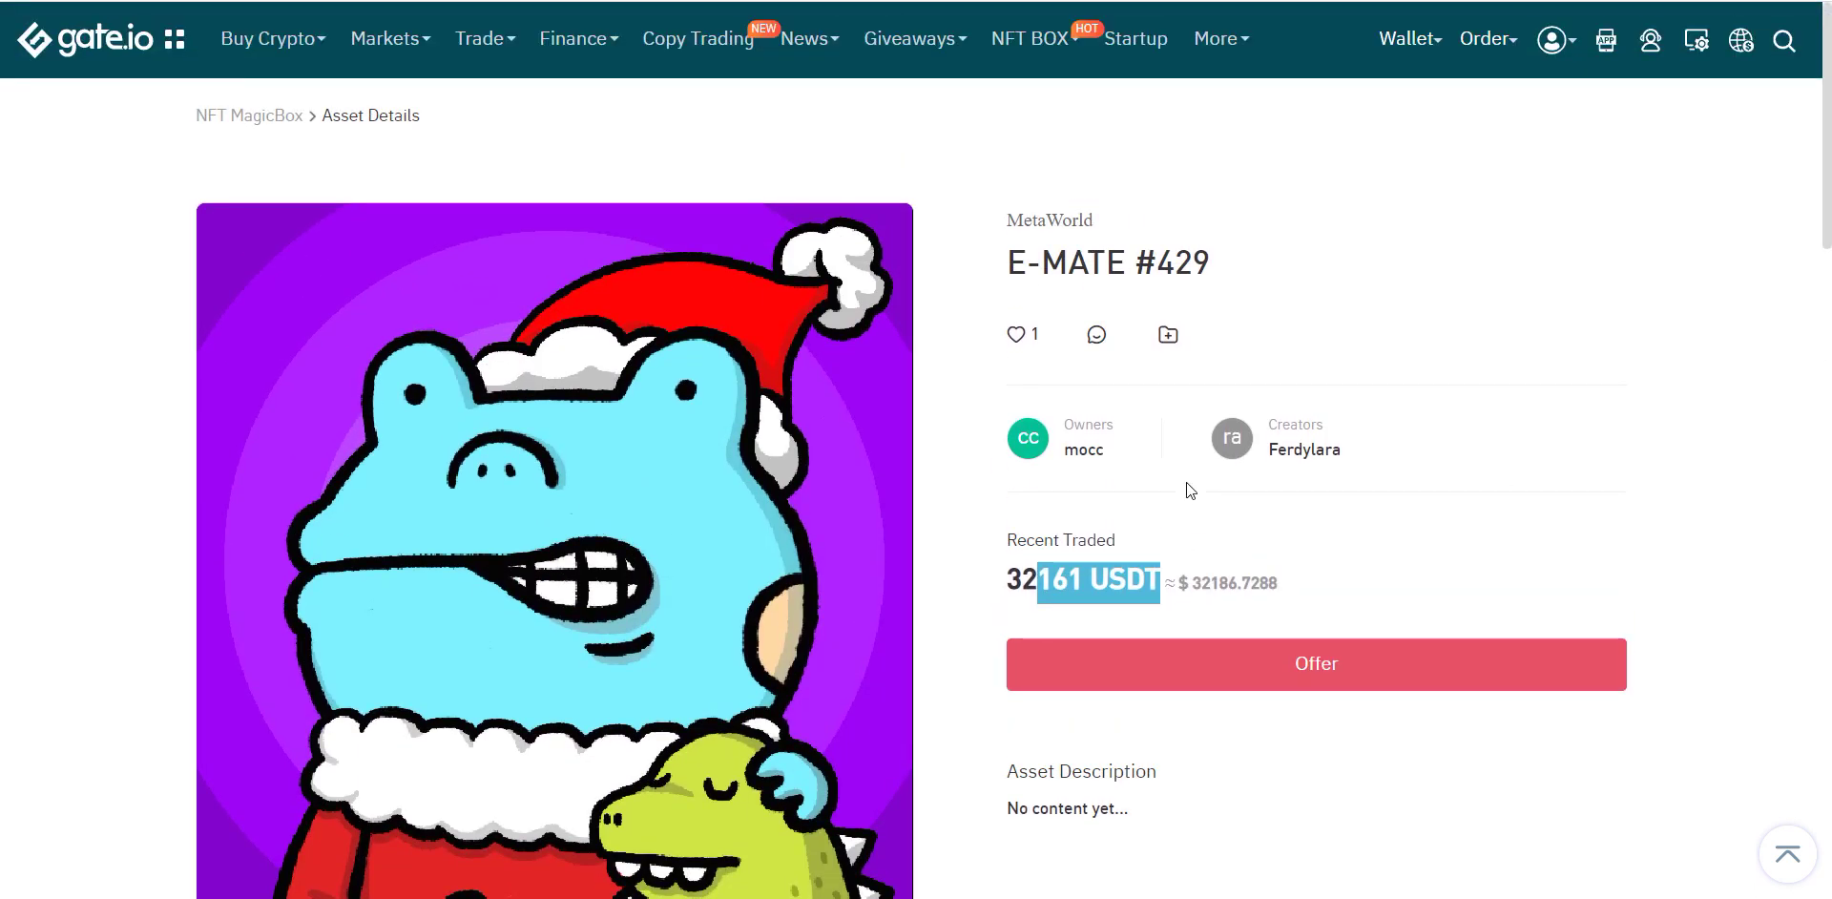
Return to the NFT MagicBox home page and review the popular collections ranking and the NFT section options.
click(243, 122)
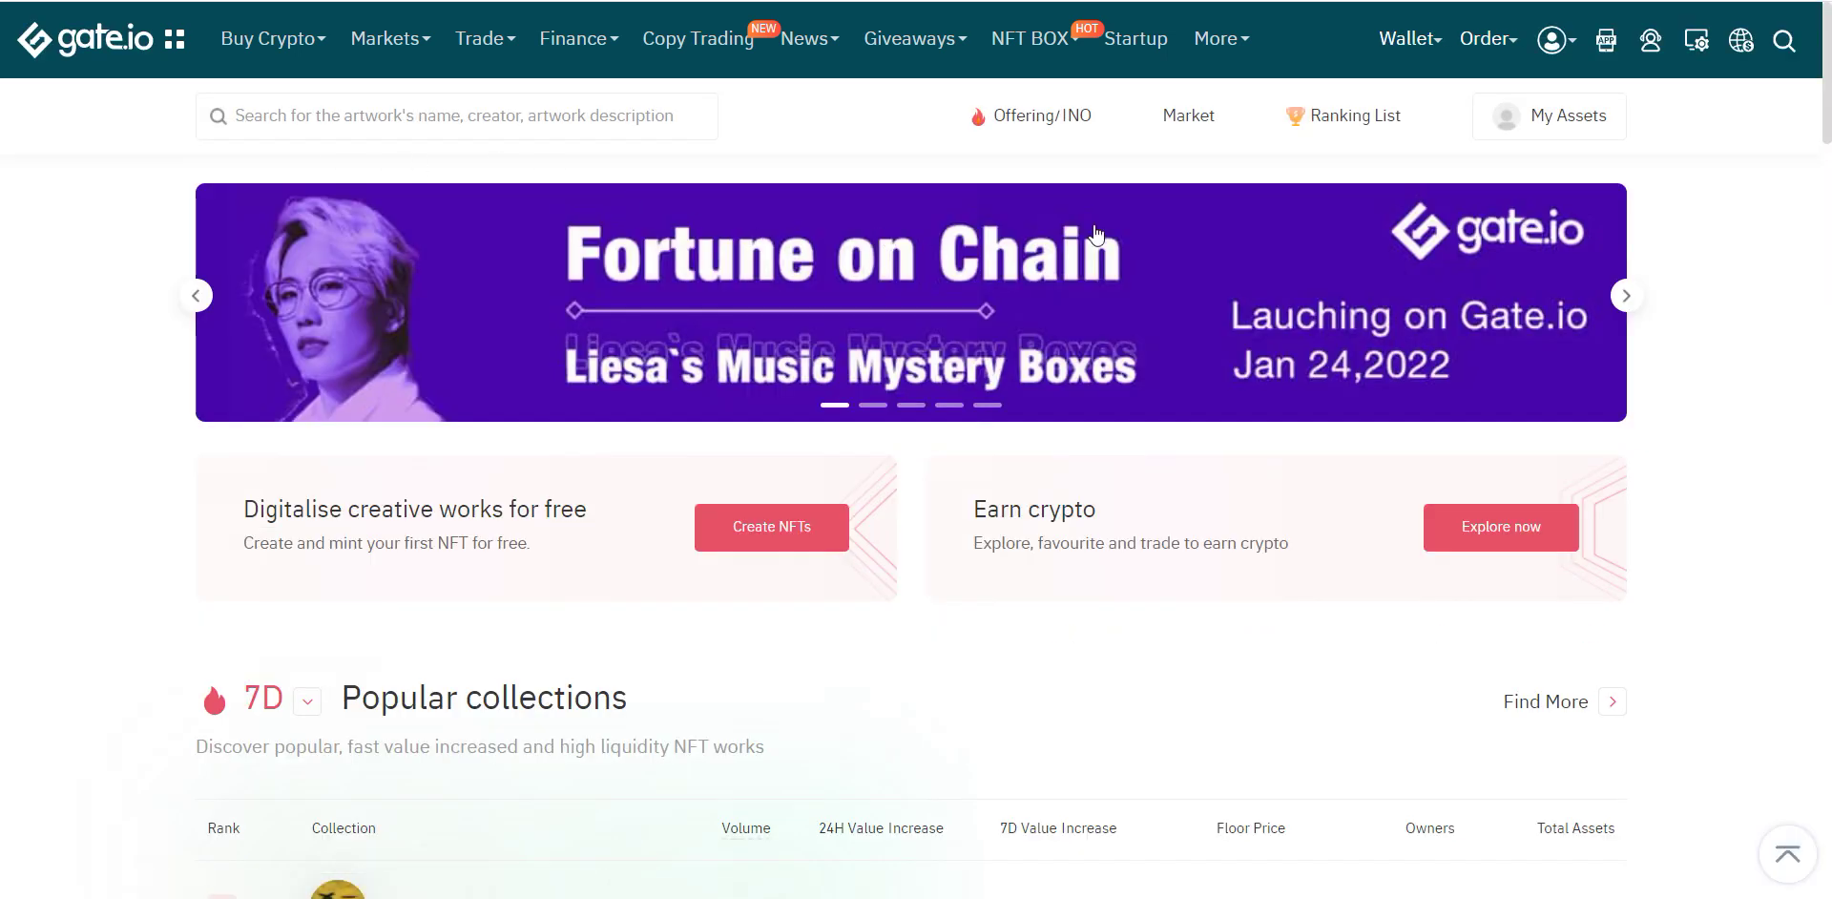
scroll(425, 435, down, 1)
scroll(426, 435, down, 3)
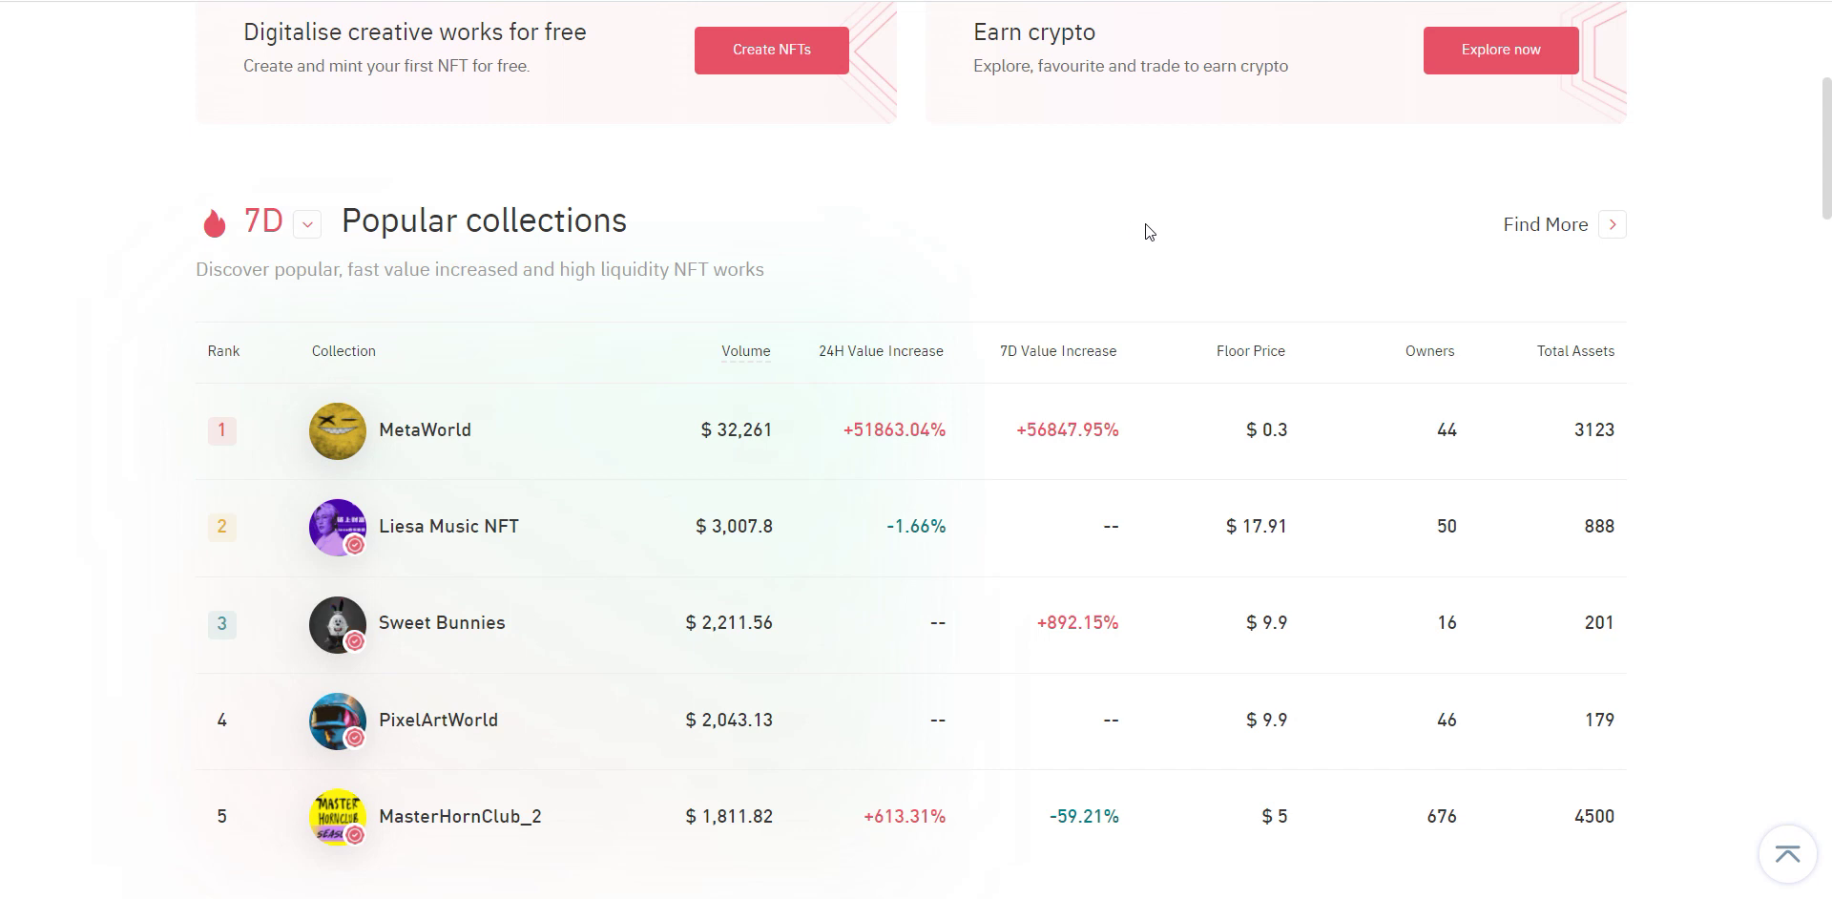
scroll(1166, 278, up, 2)
scroll(1167, 279, up, 3)
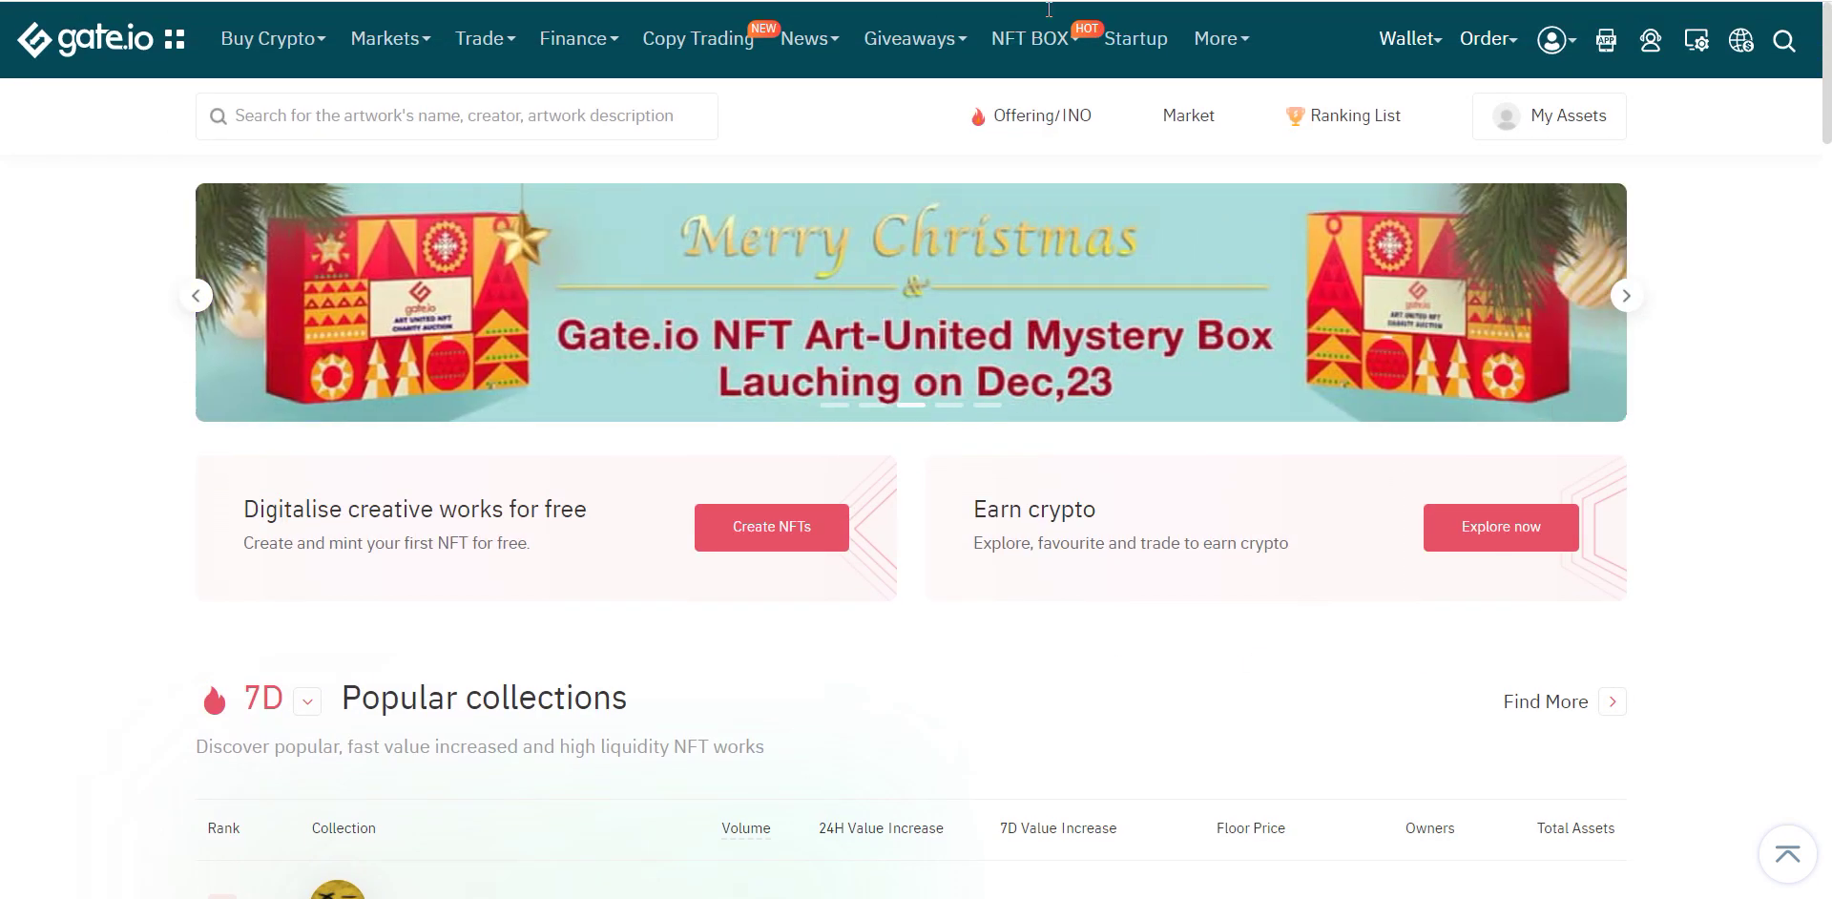
mouse_move(1050, 38)
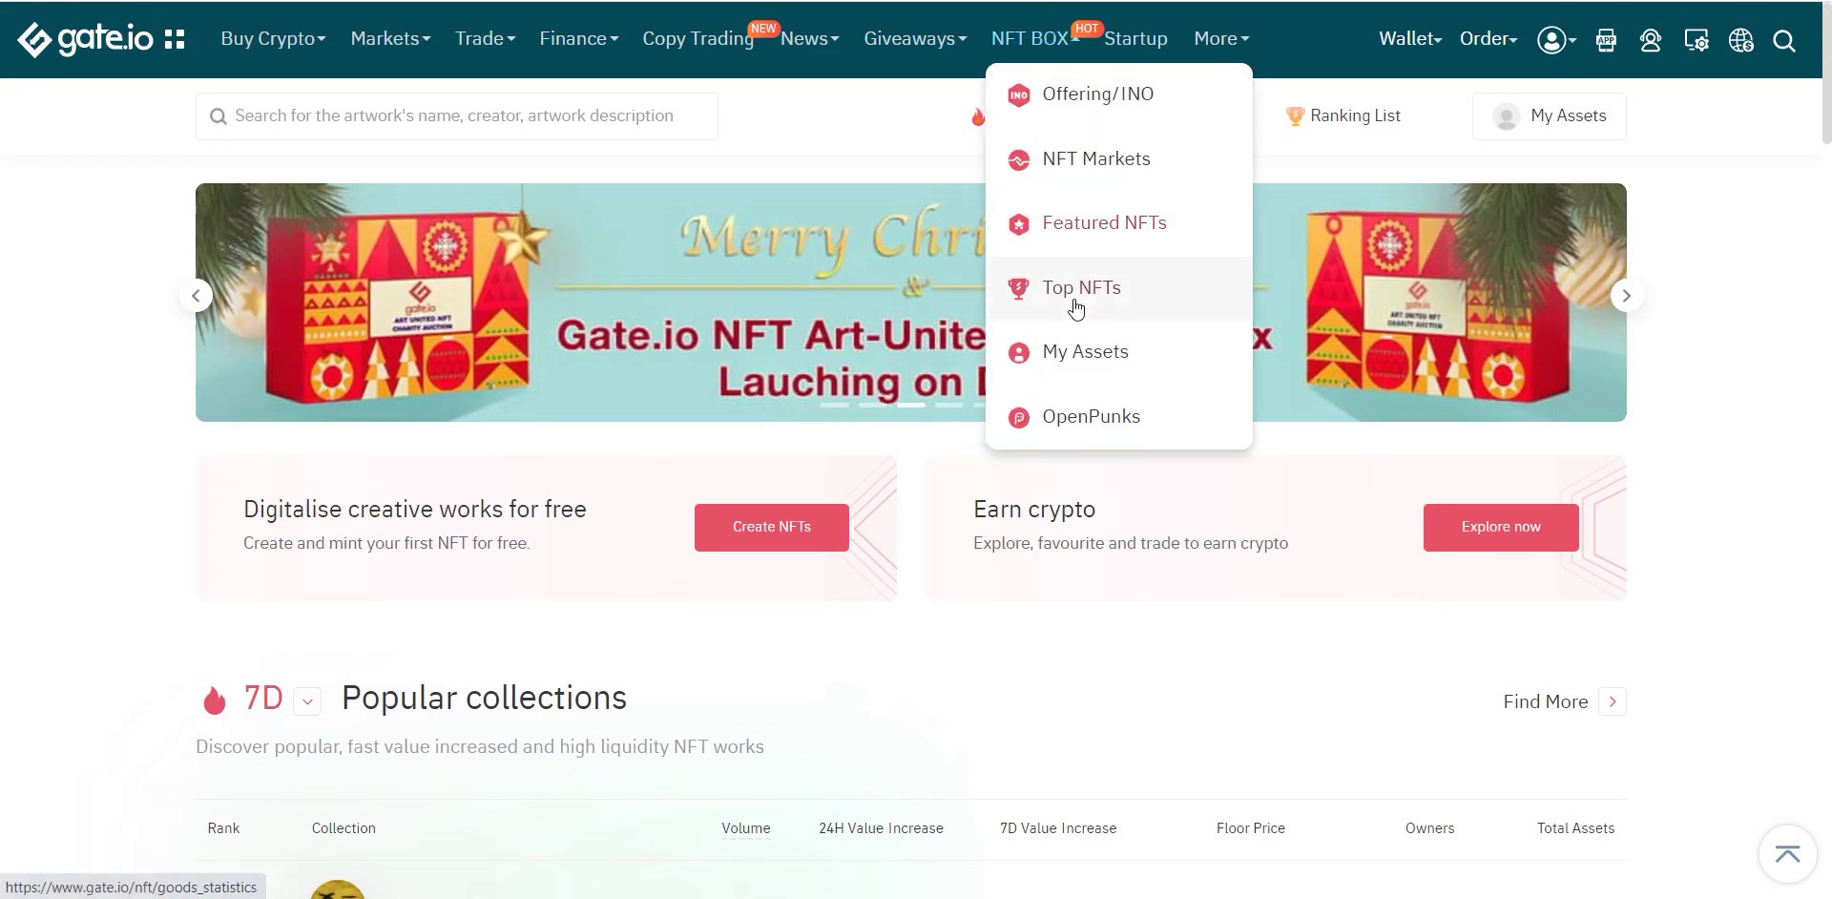
scroll(889, 387, down, 3)
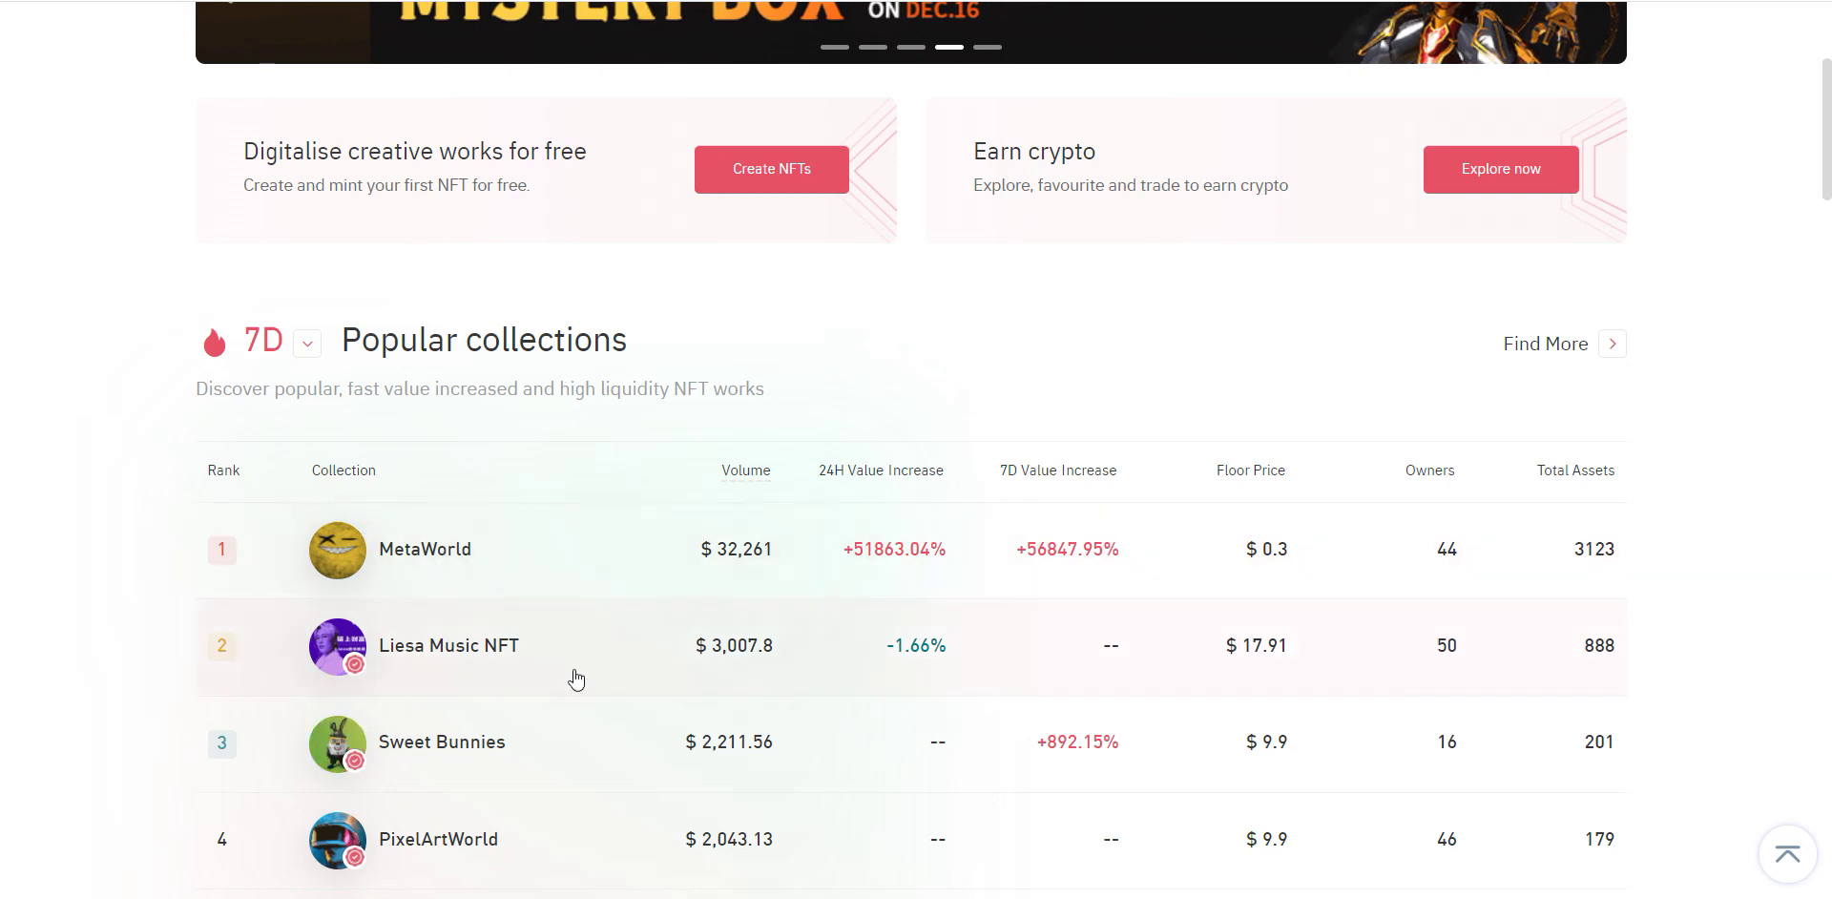
Open the MetaWorld collection and look through its listed items and their sale prices.
click(462, 561)
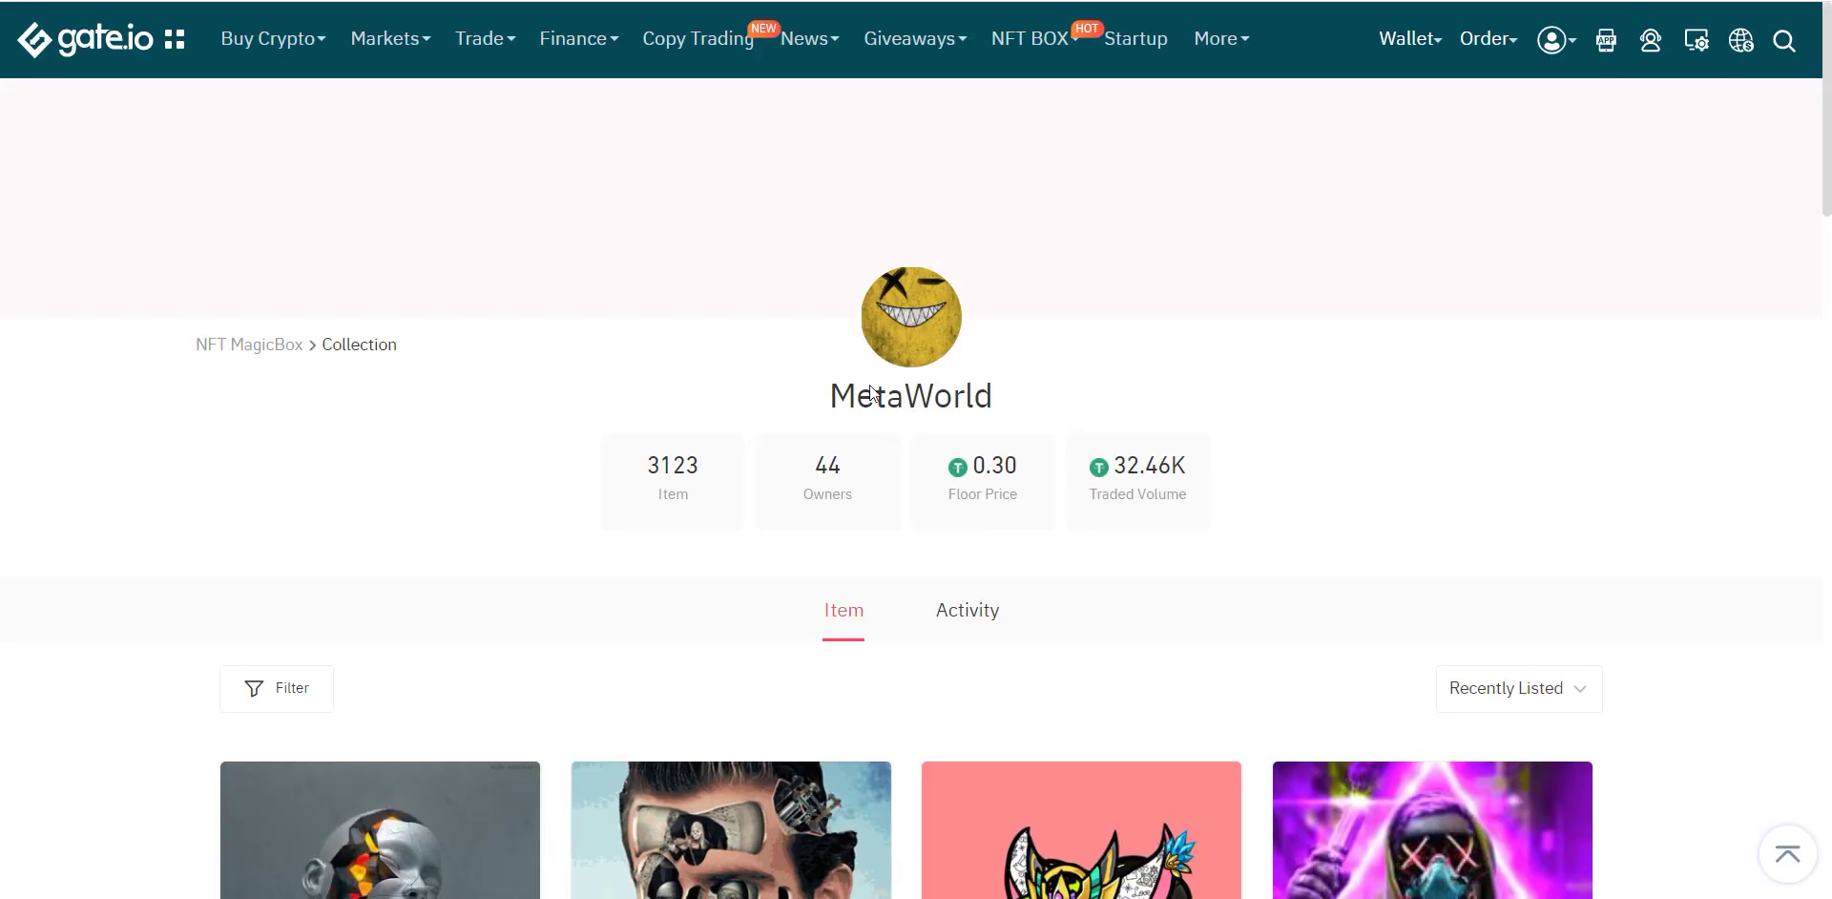
scroll(1023, 531, down, 1)
scroll(1020, 530, down, 5)
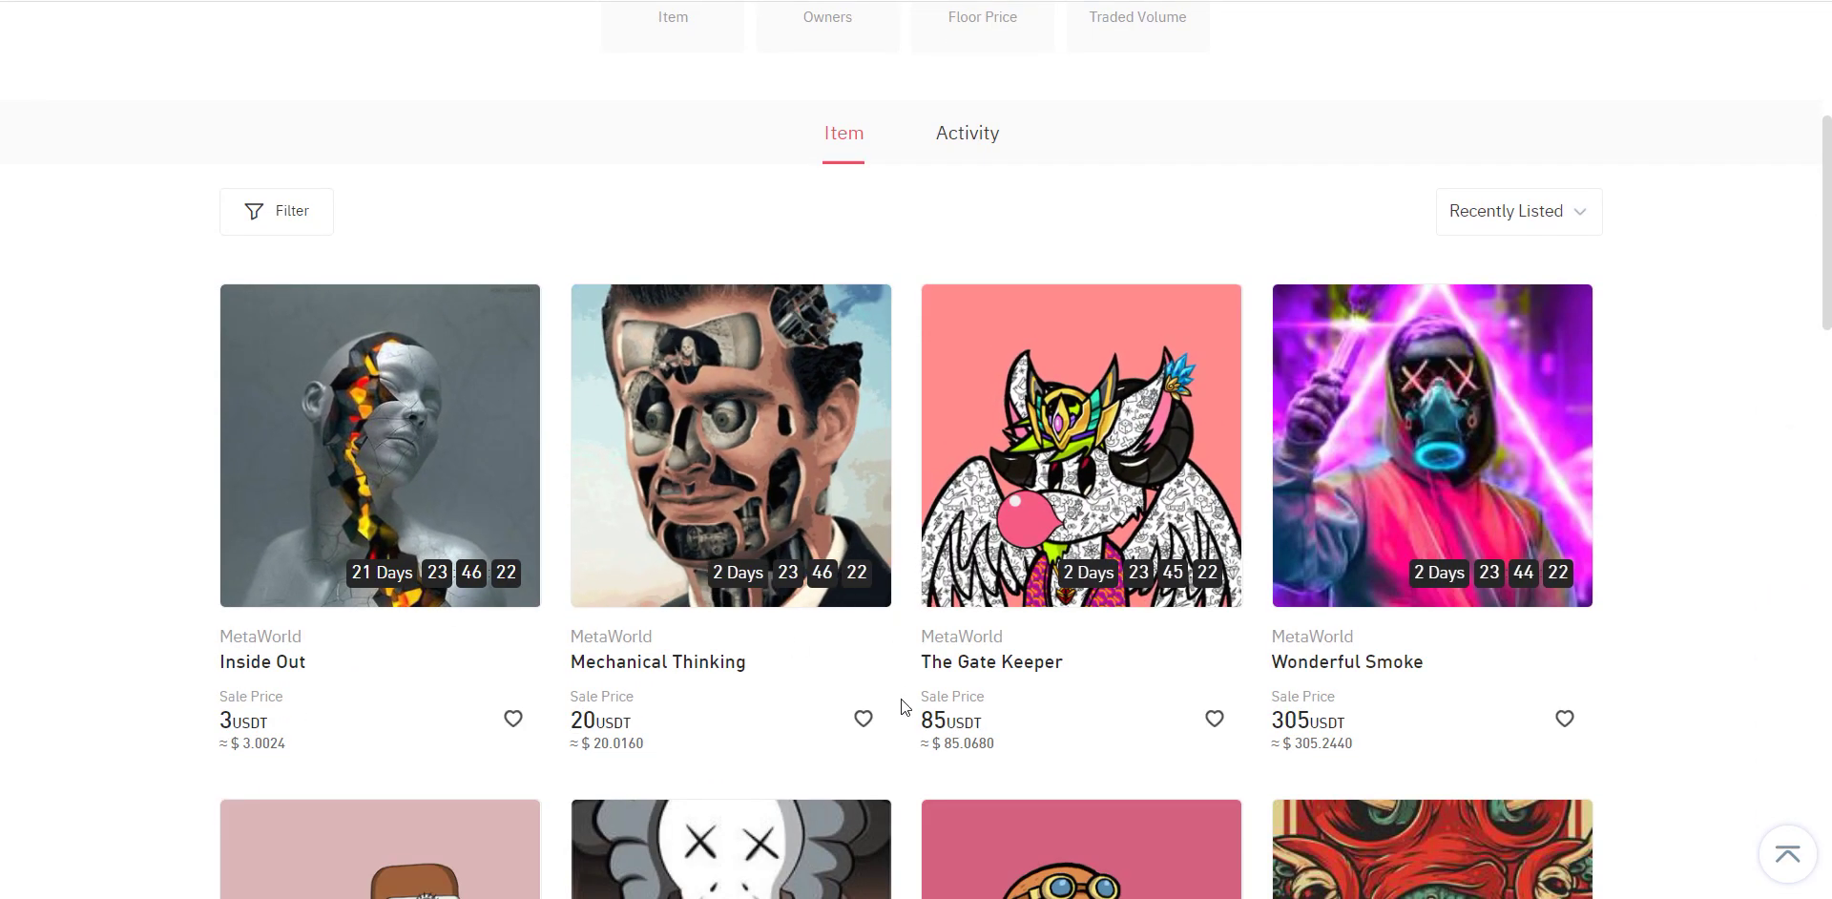
scroll(1317, 409, down, 5)
scroll(1098, 477, down, 3)
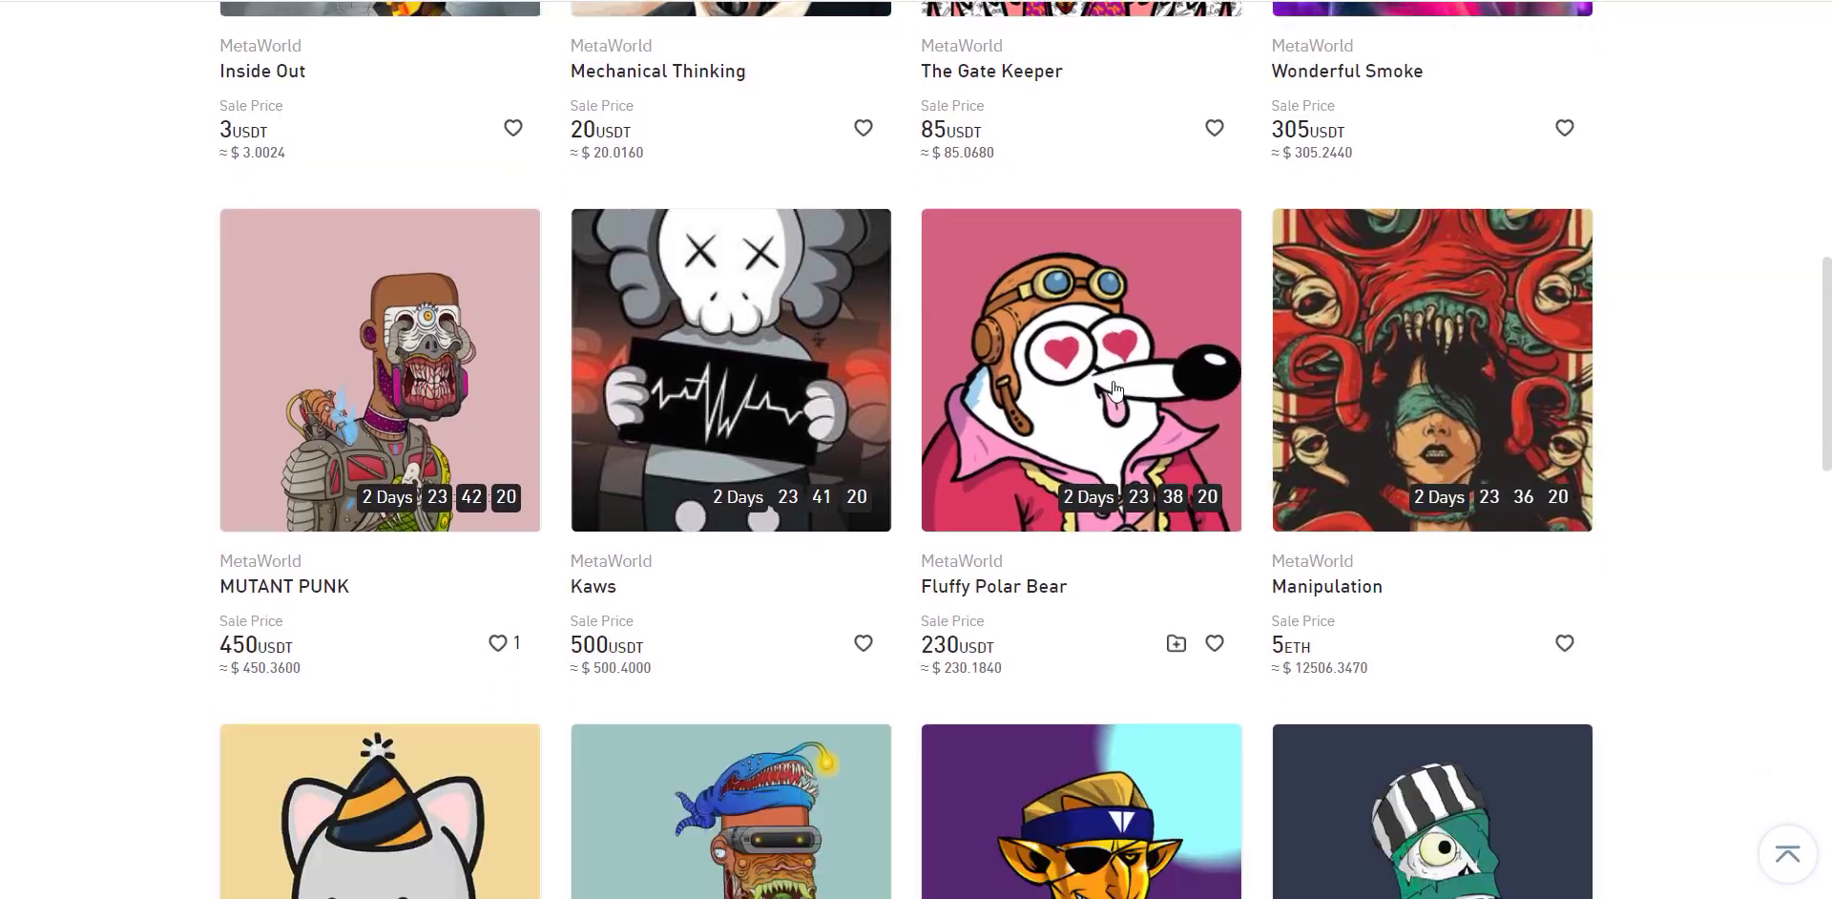
scroll(397, 401, up, 4)
scroll(321, 408, up, 9)
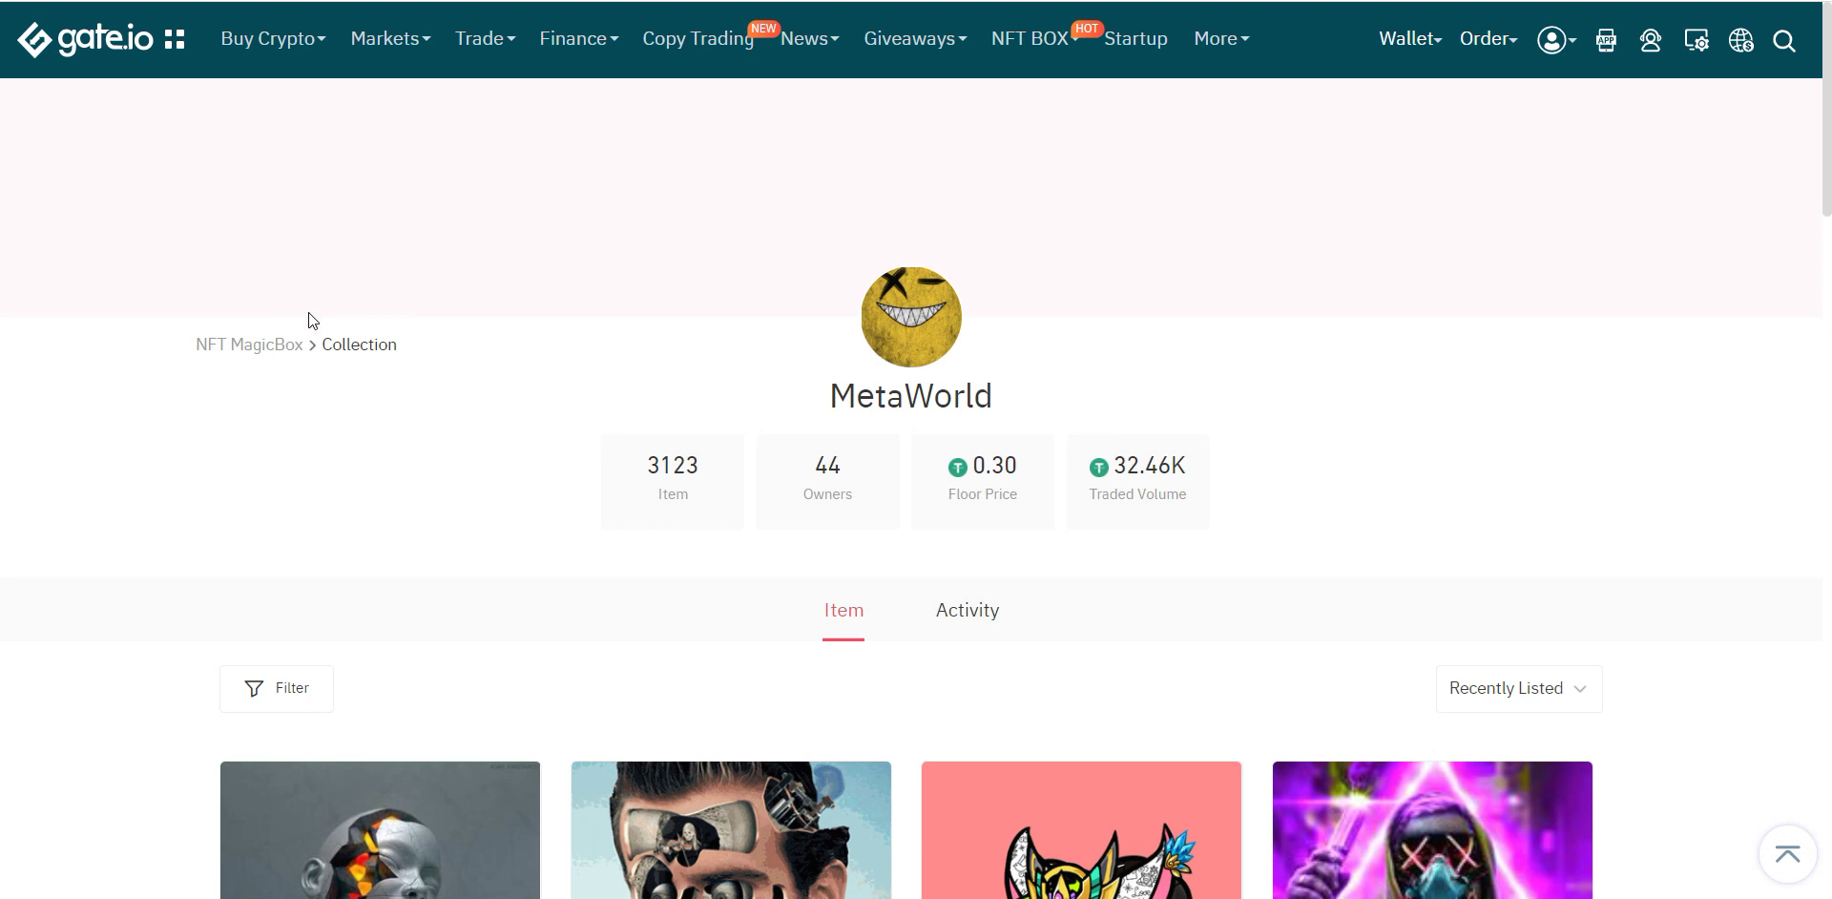
Return to the marketplace home page, open the Sweet Bunnies collection and browse its listed items.
click(249, 346)
scroll(589, 520, down, 3)
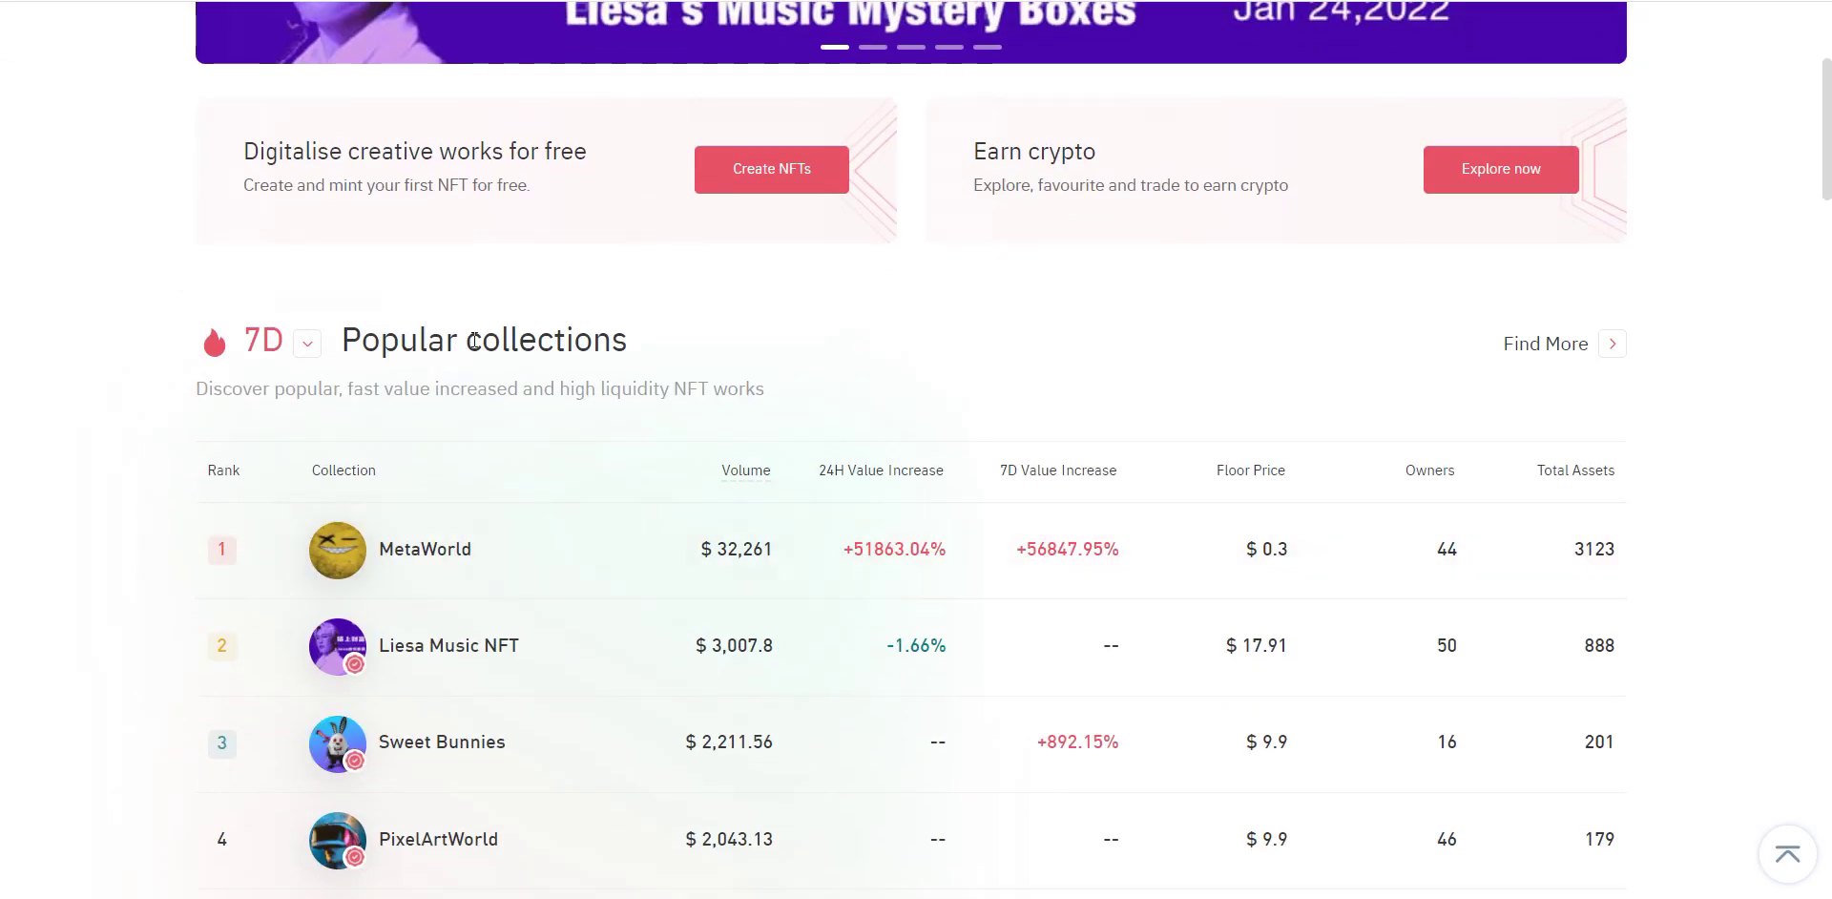
scroll(462, 338, down, 4)
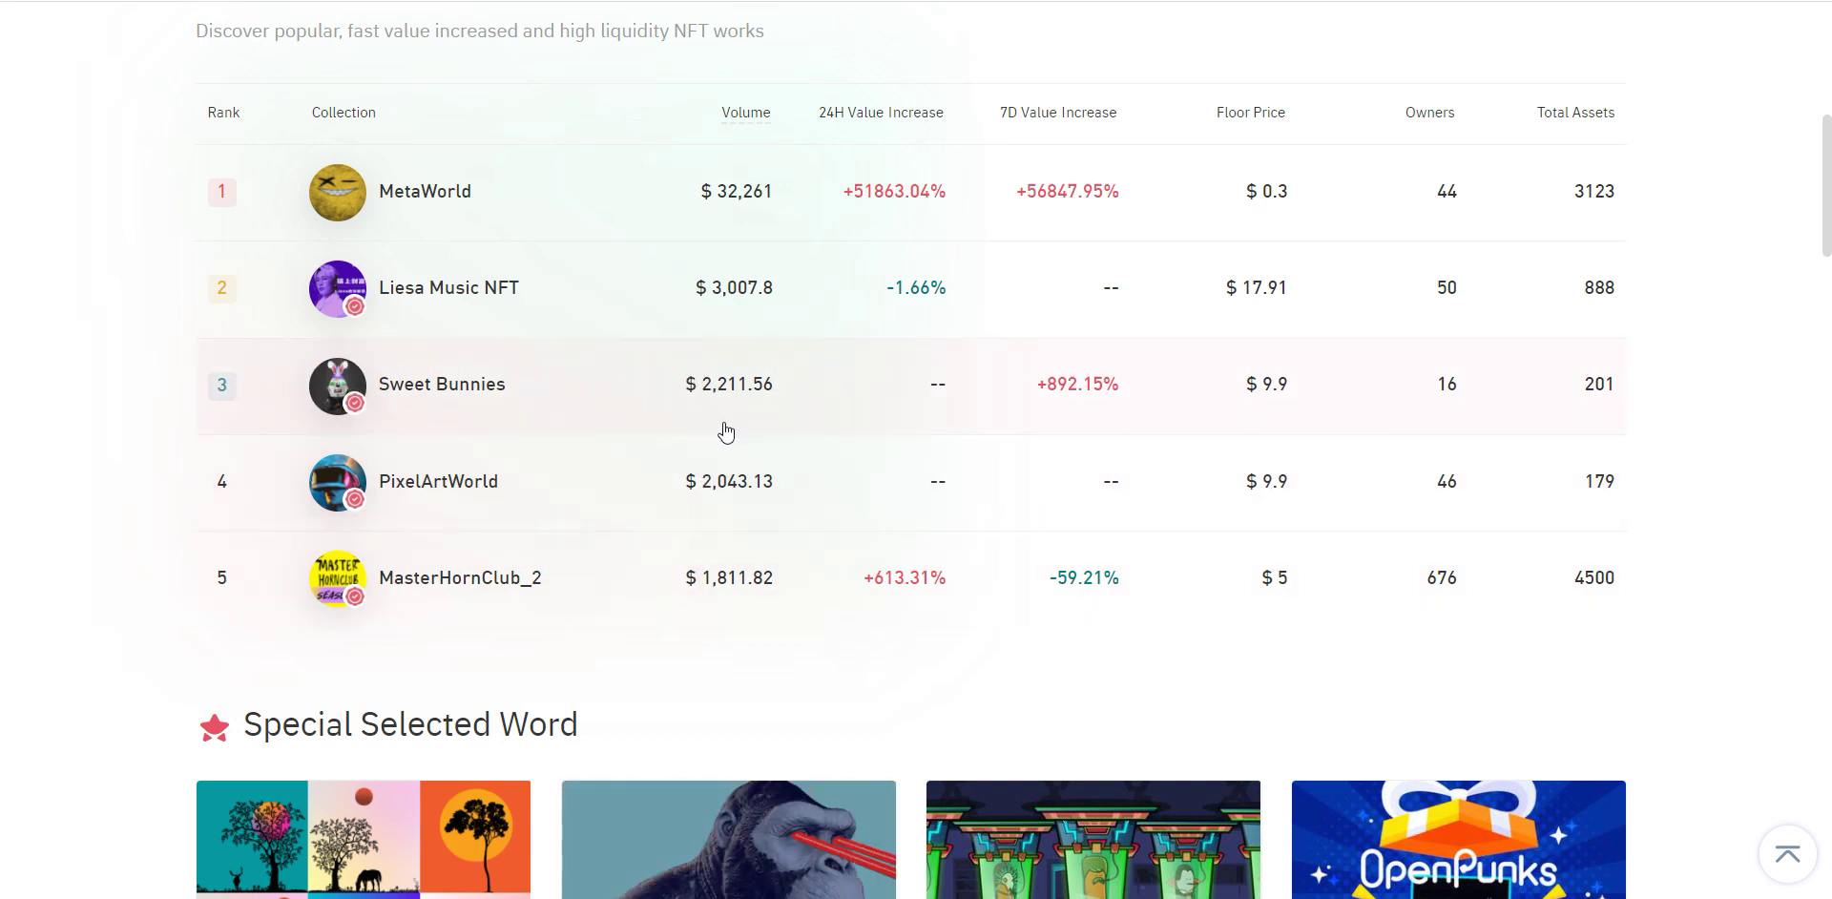
click(711, 392)
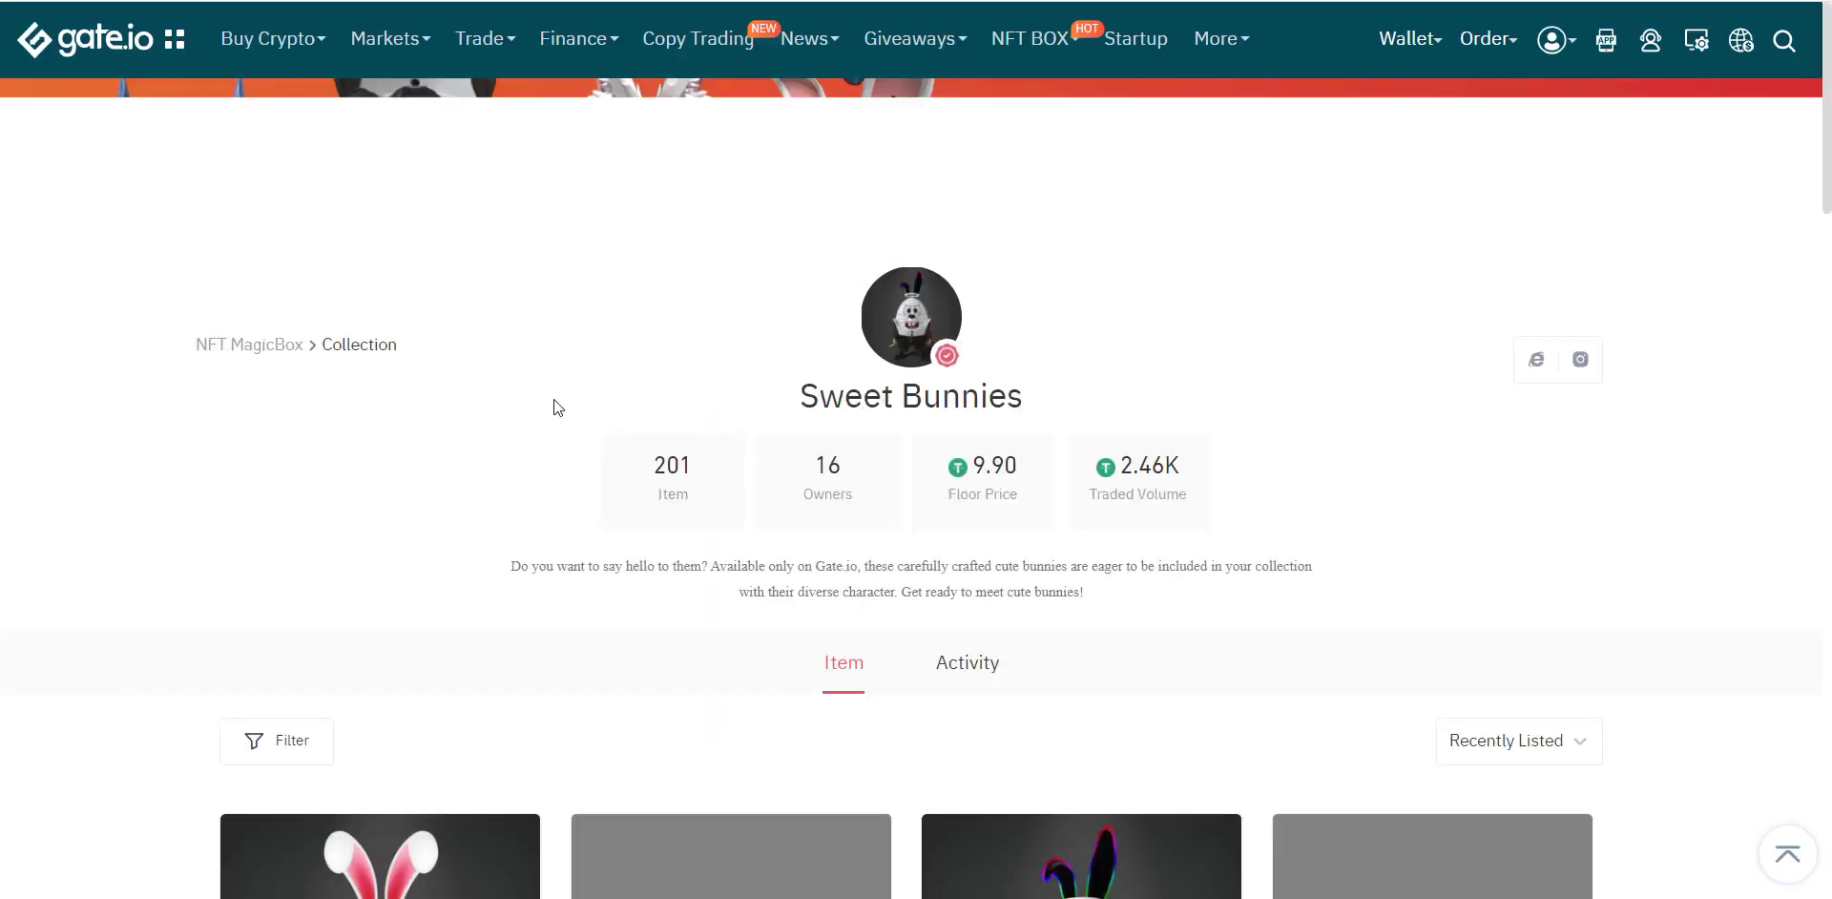
scroll(817, 475, down, 6)
scroll(467, 384, down, 5)
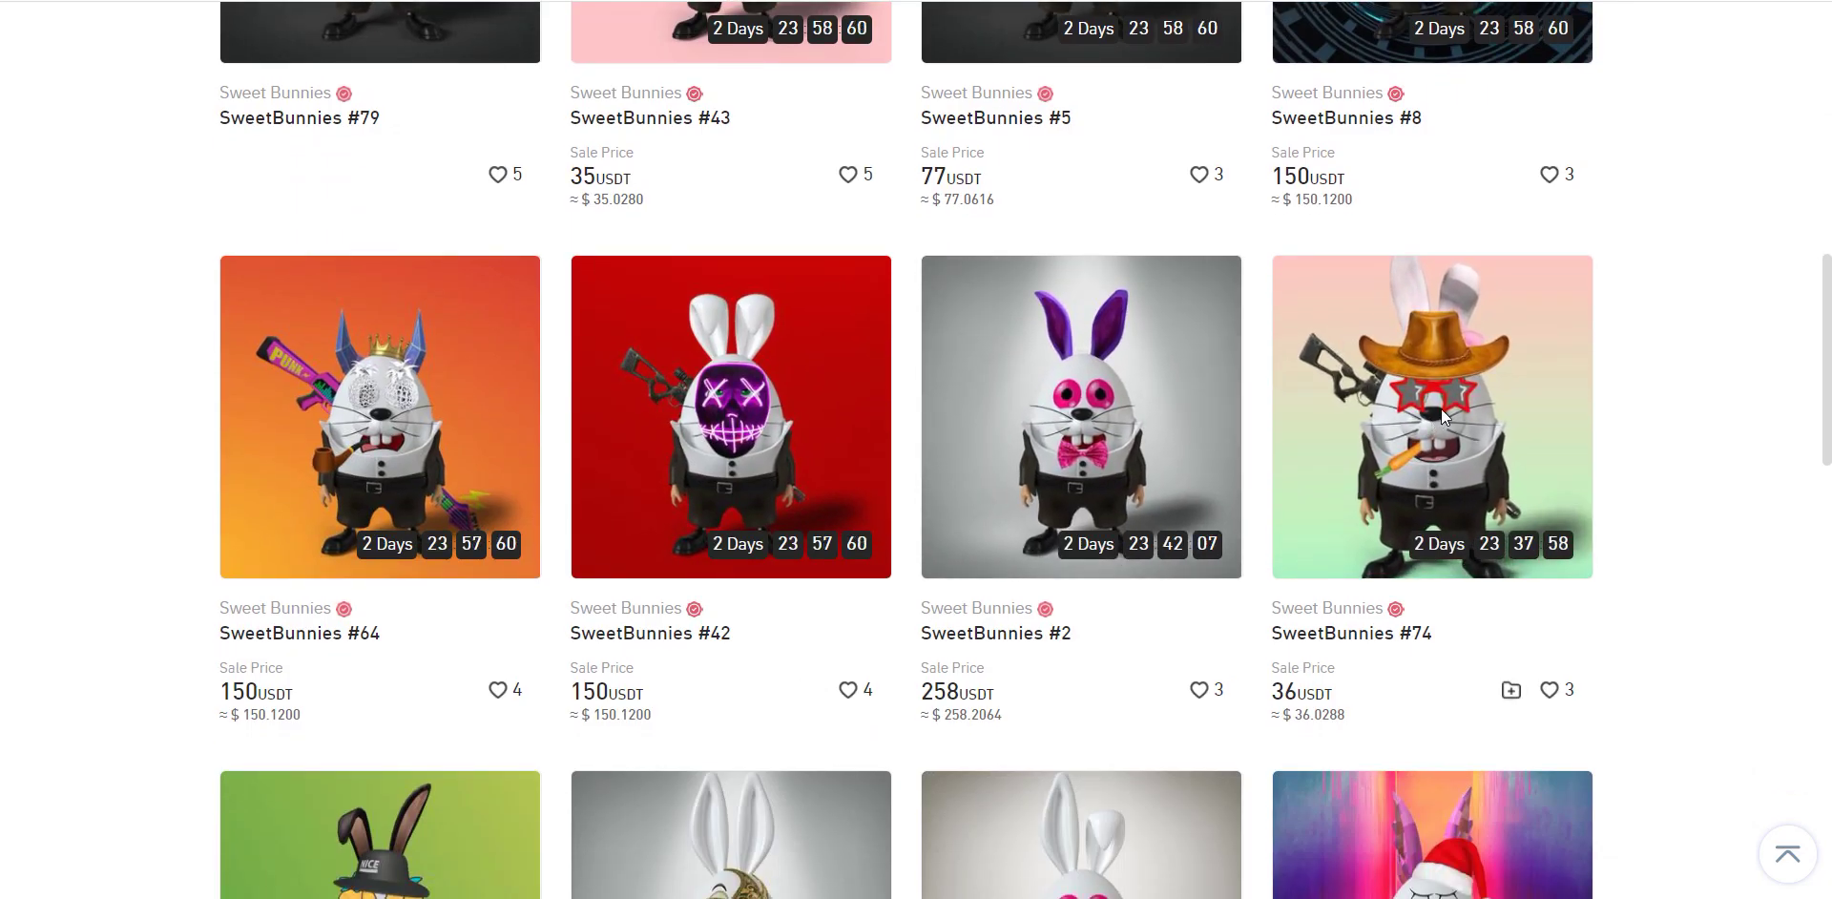
Open SweetBunnies #74 and examine its sale price, creator royalty, description and token details.
click(1441, 409)
scroll(941, 396, down, 4)
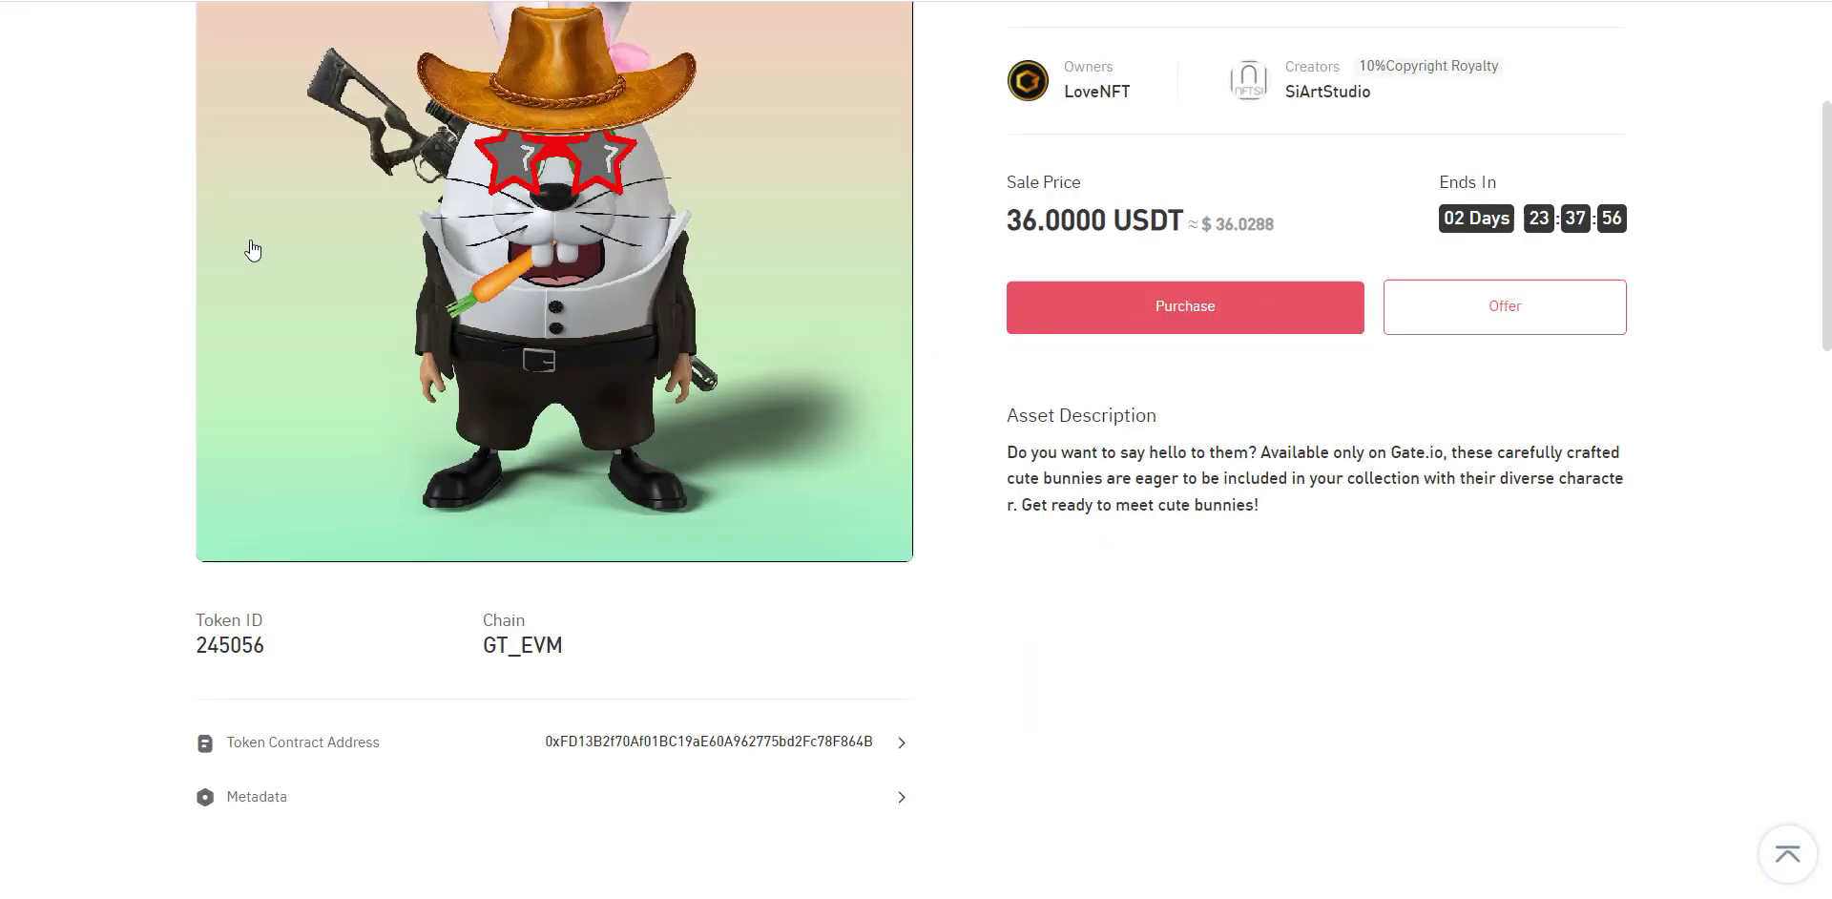
scroll(295, 49, up, 4)
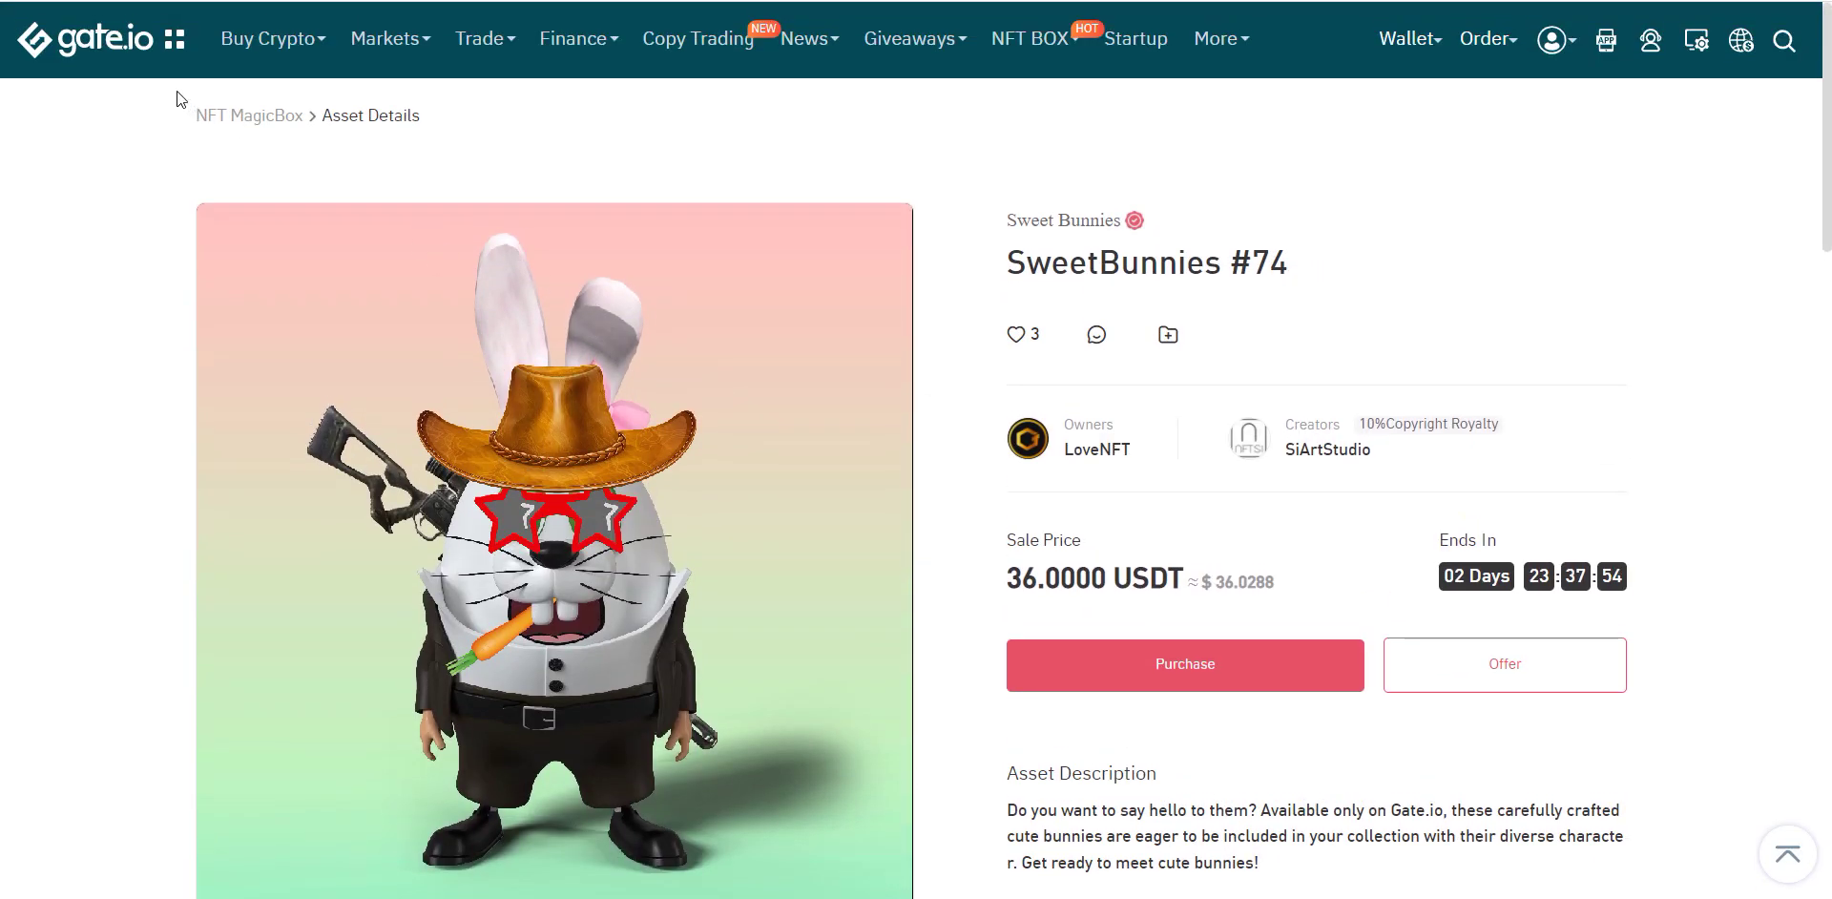
Go back to the marketplace home page, open the NFT creation page, and view the trade records in My Assets.
click(210, 113)
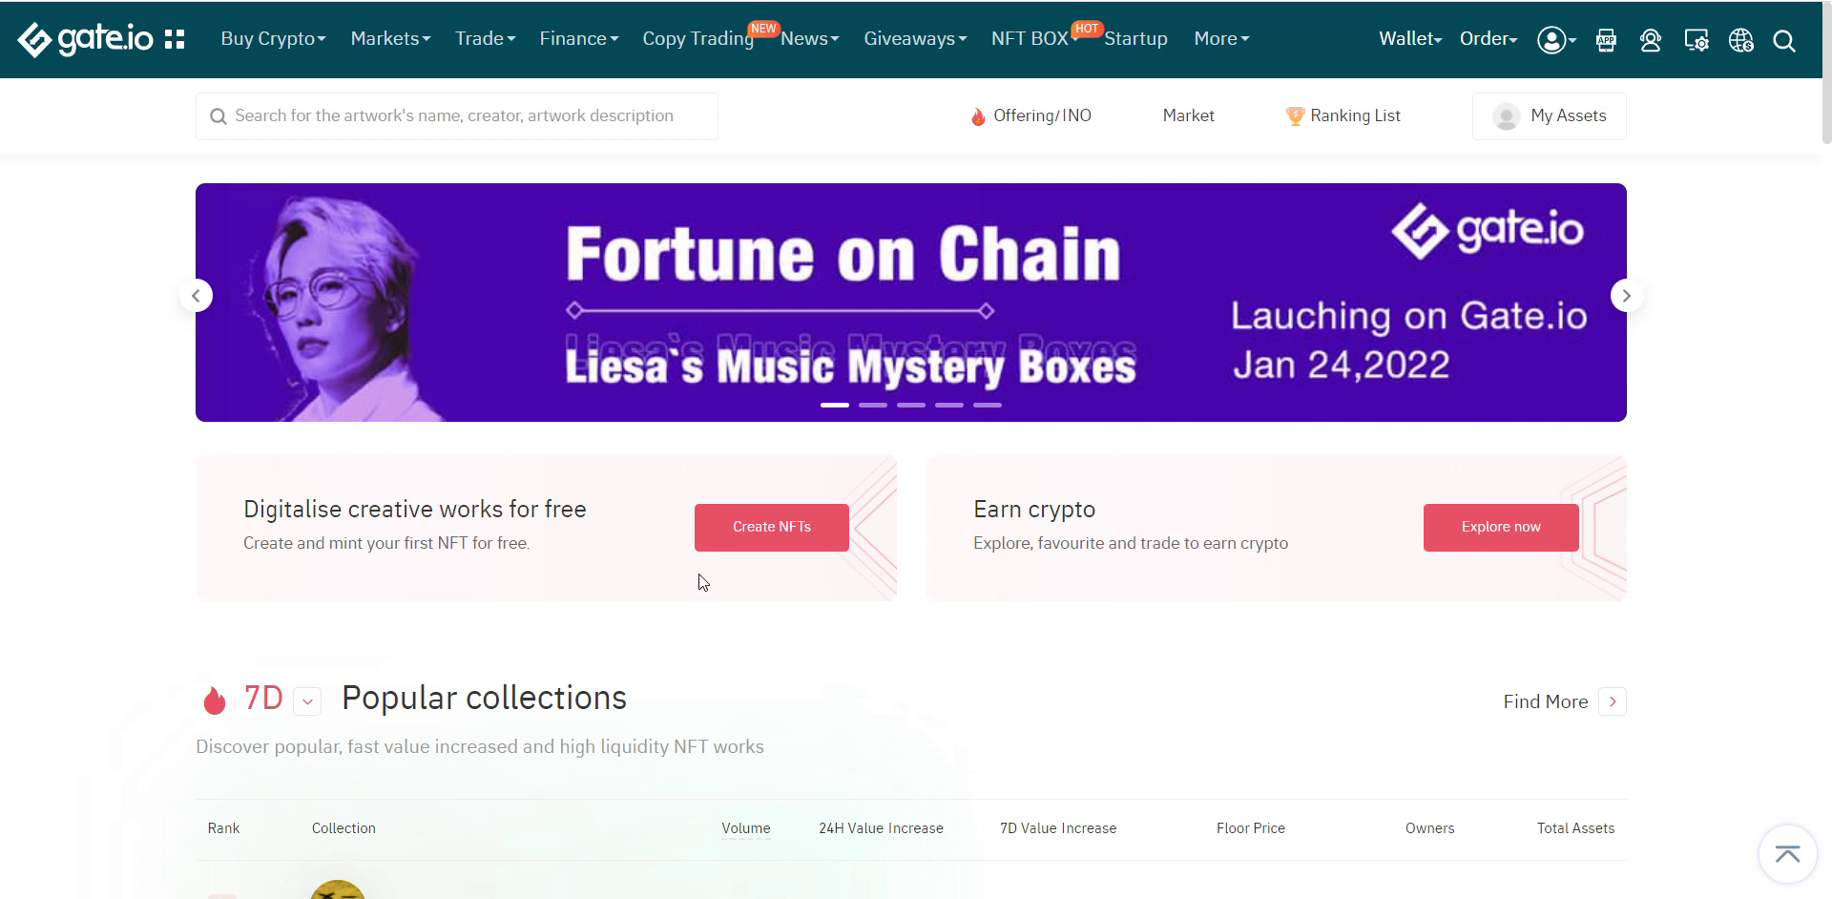
click(735, 535)
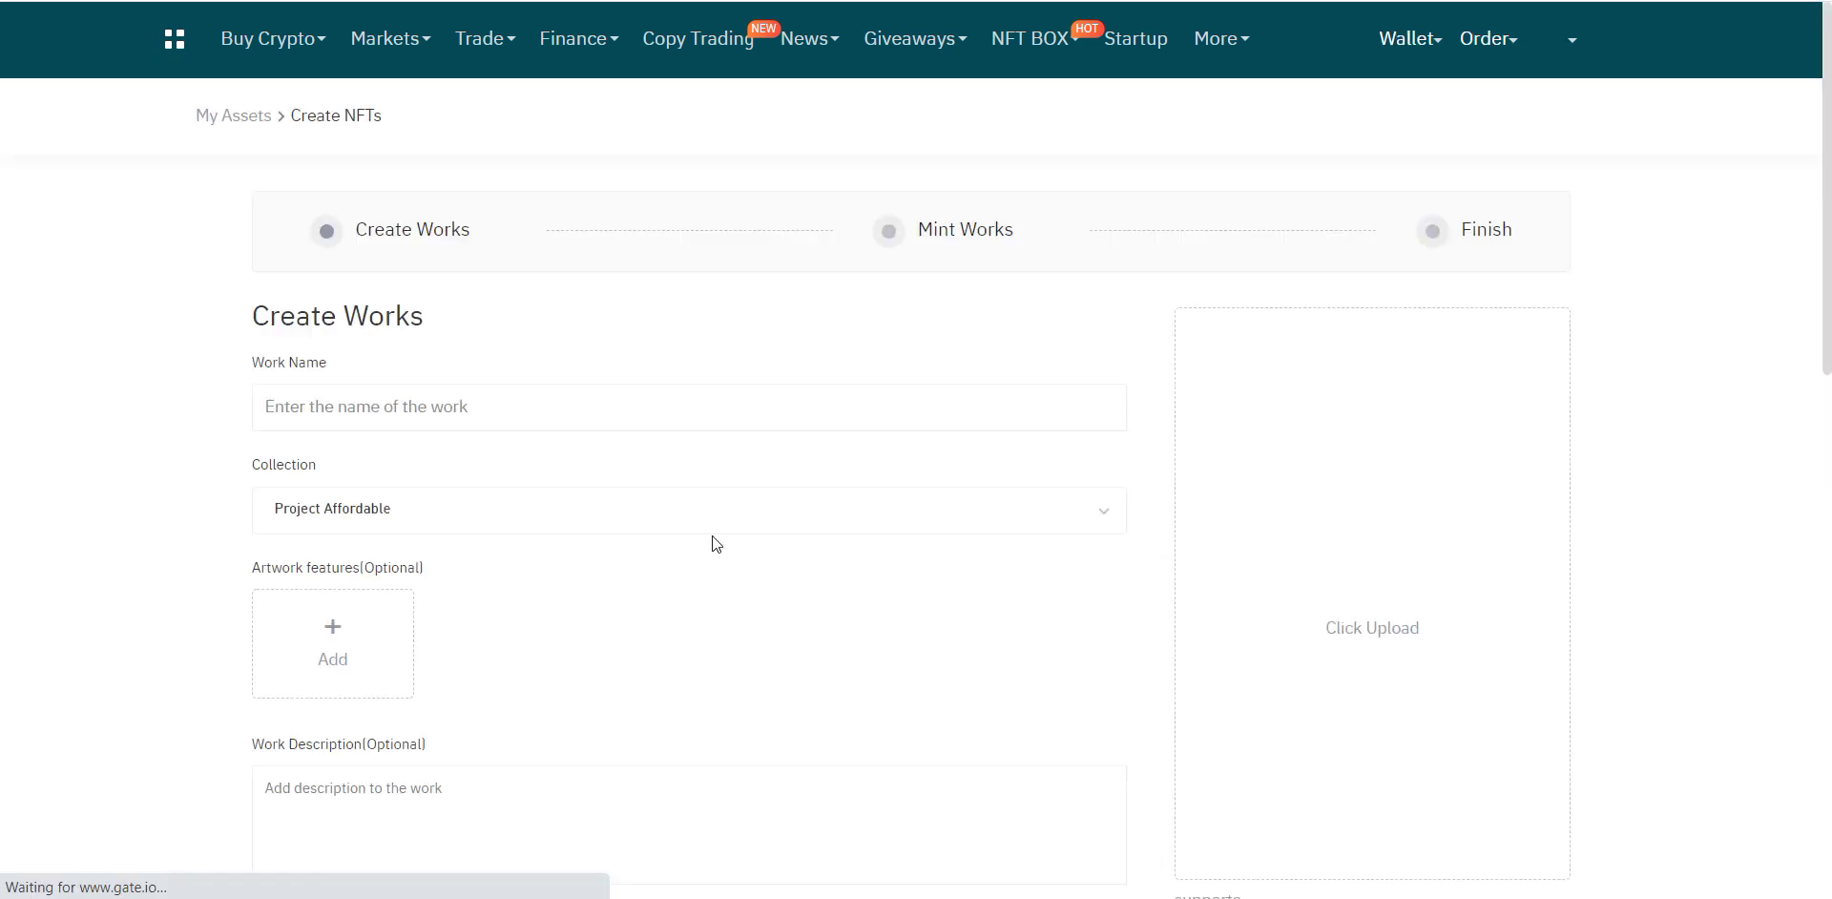
click(258, 129)
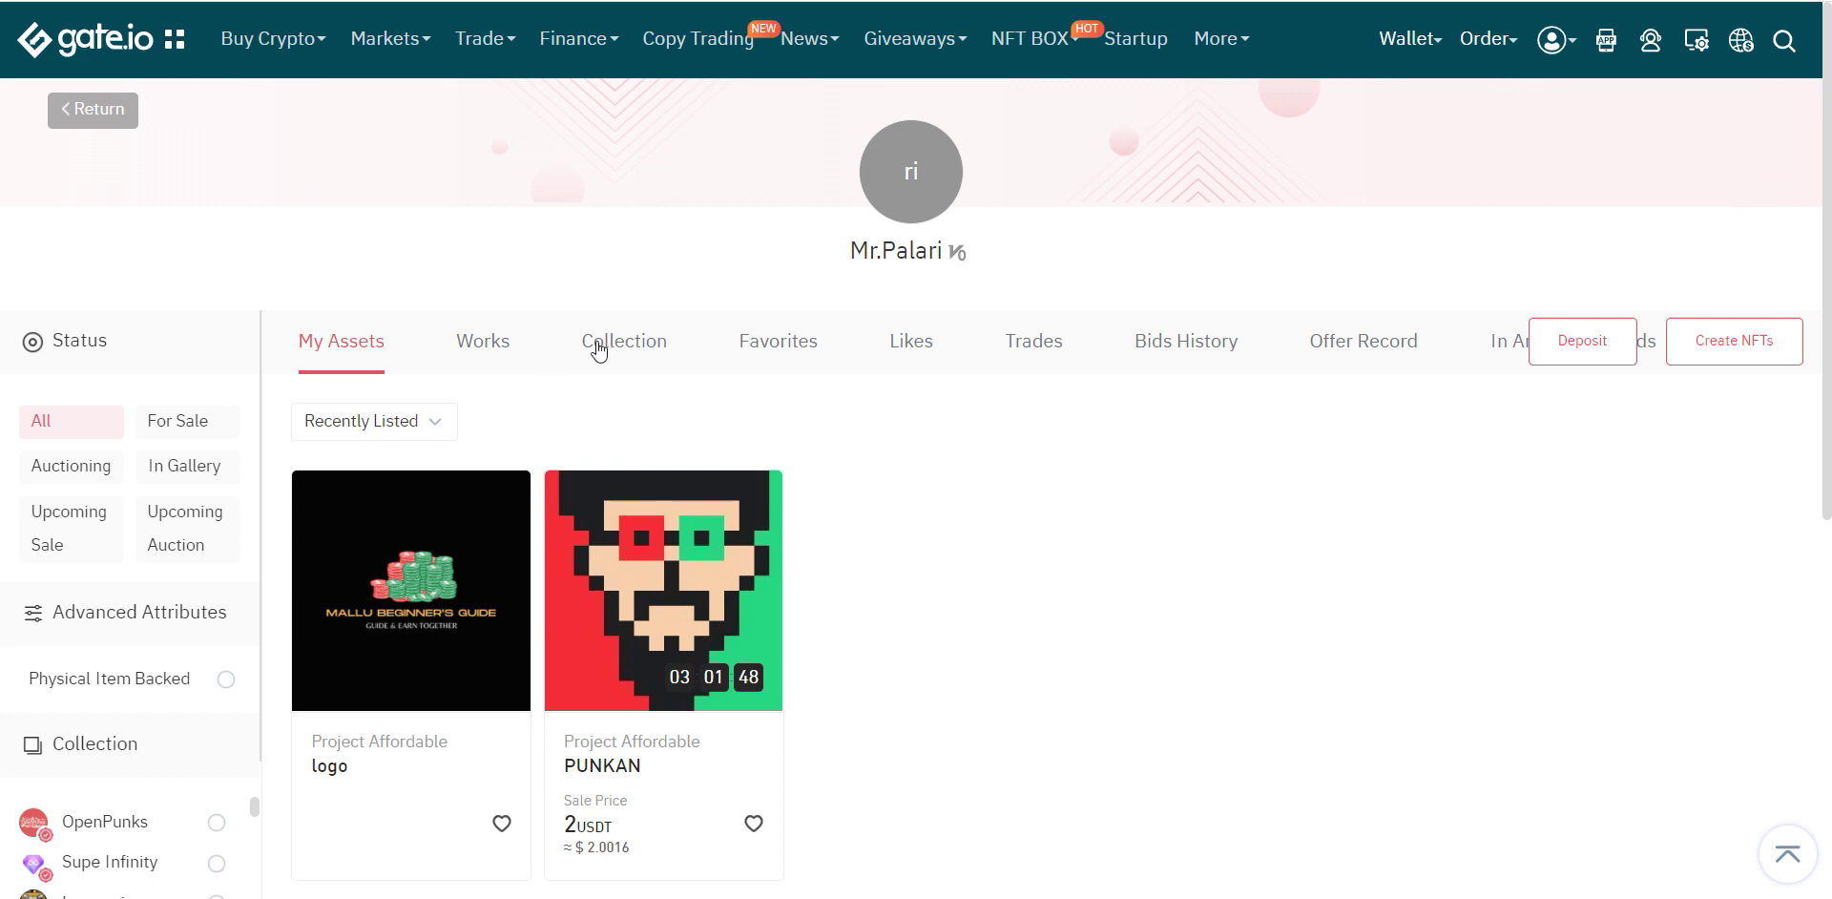
click(1075, 353)
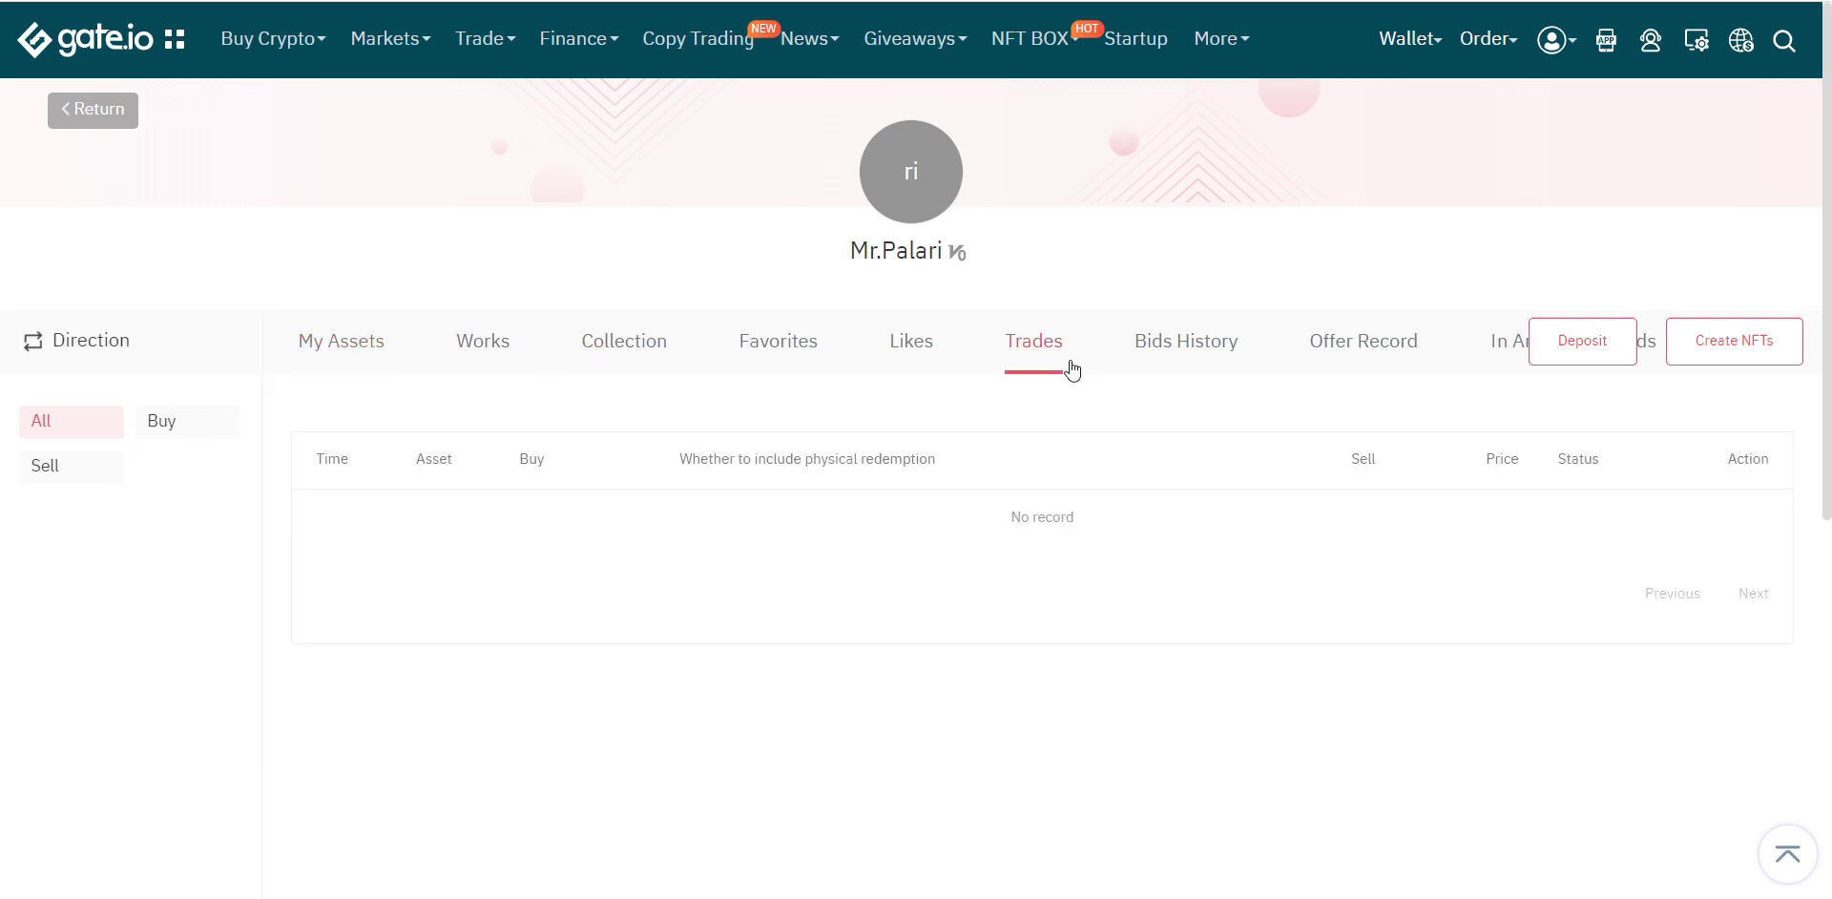